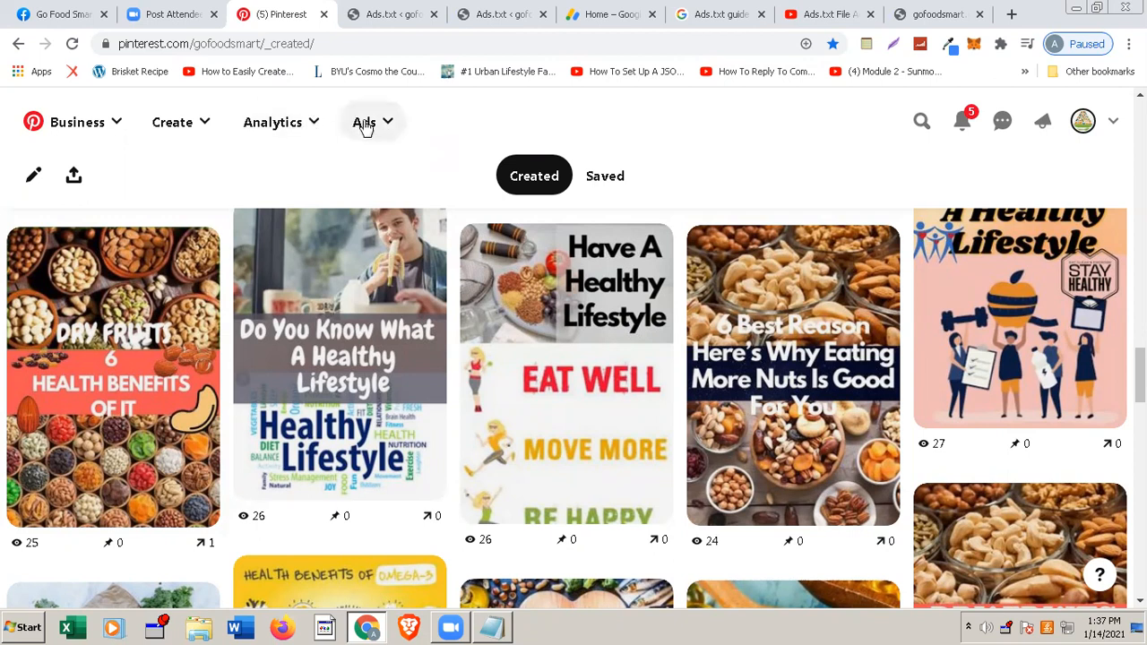
- Start creating a new ad campaign with the Traffic objective and try to launch it
left_click(382, 126)
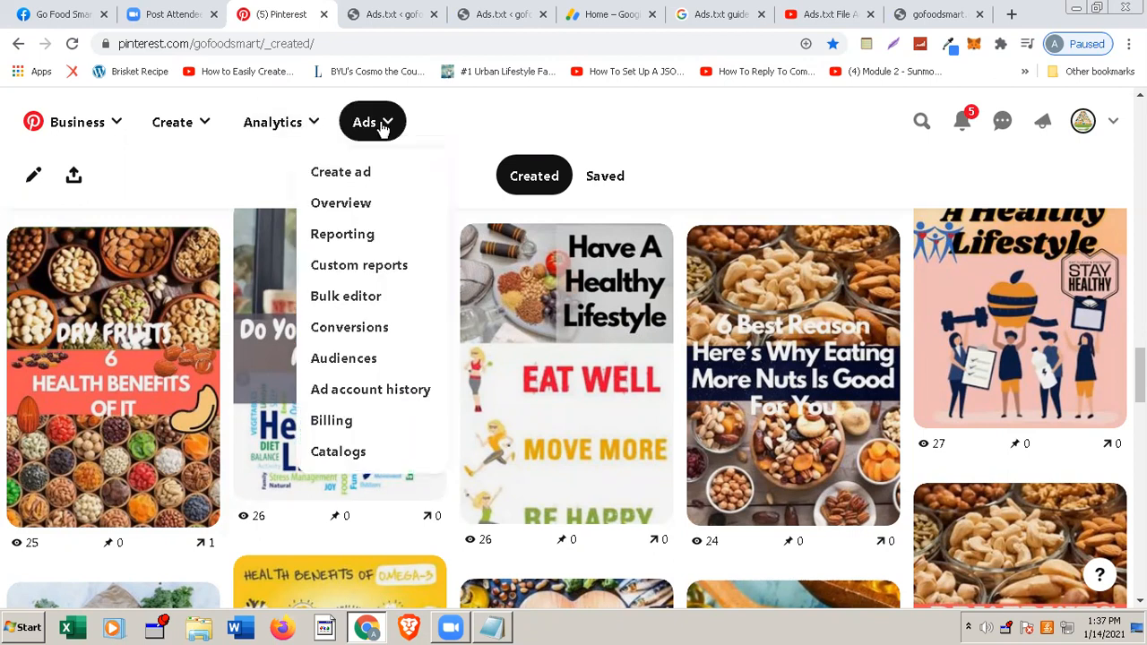
left_click(355, 180)
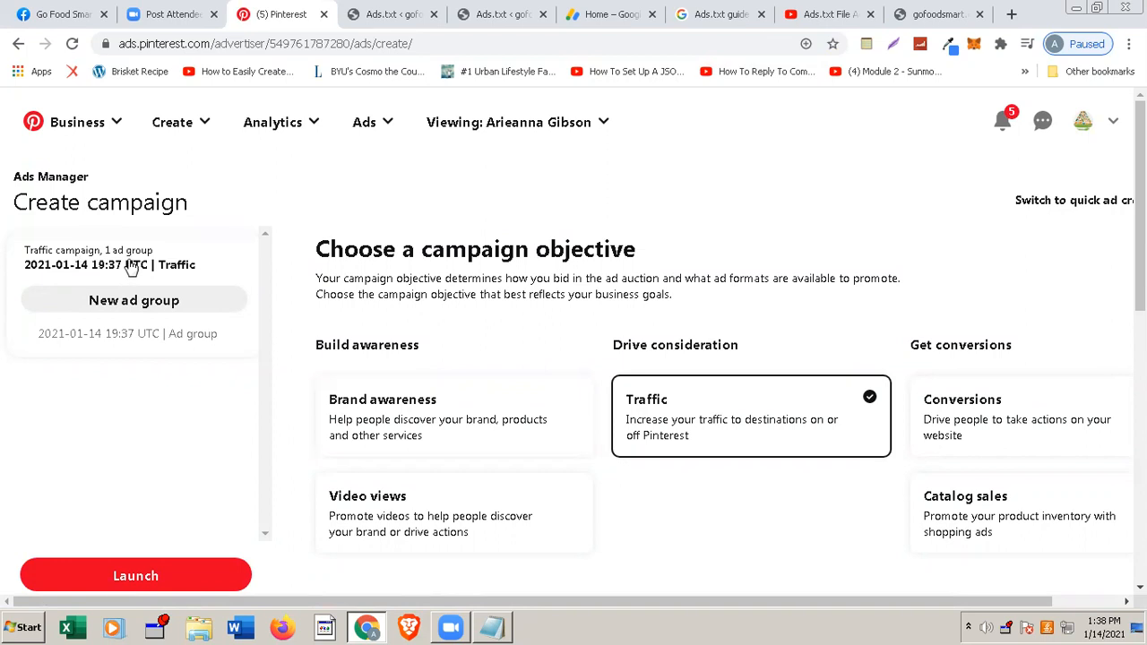
scroll(153, 415, "right", 2)
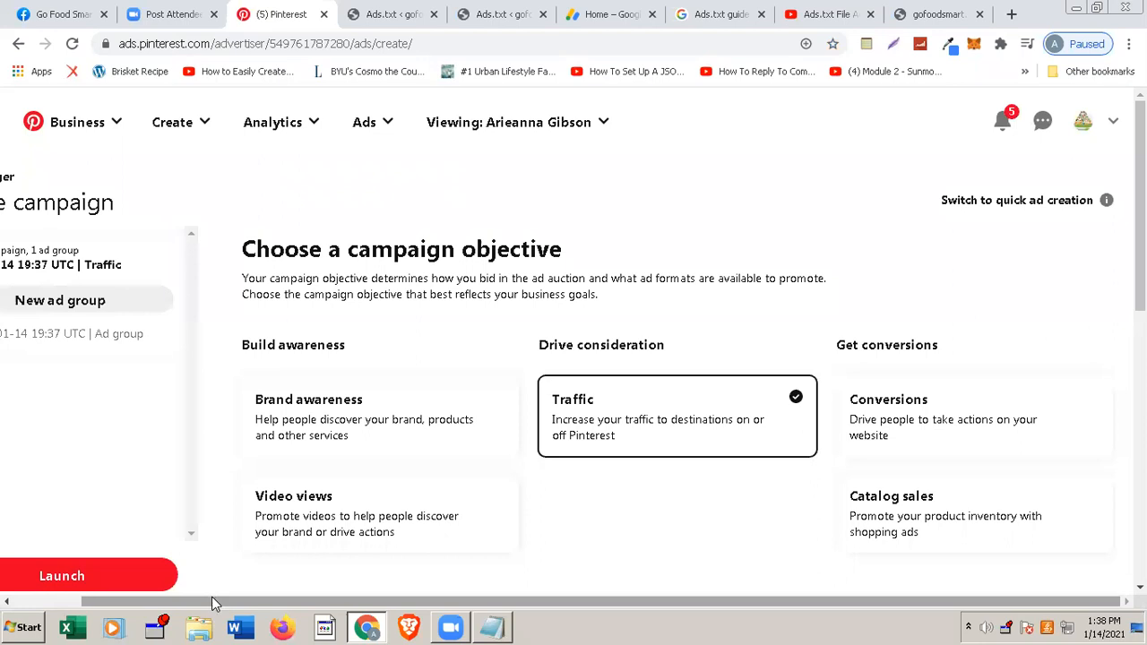
left_click_drag(215, 605, 81, 604)
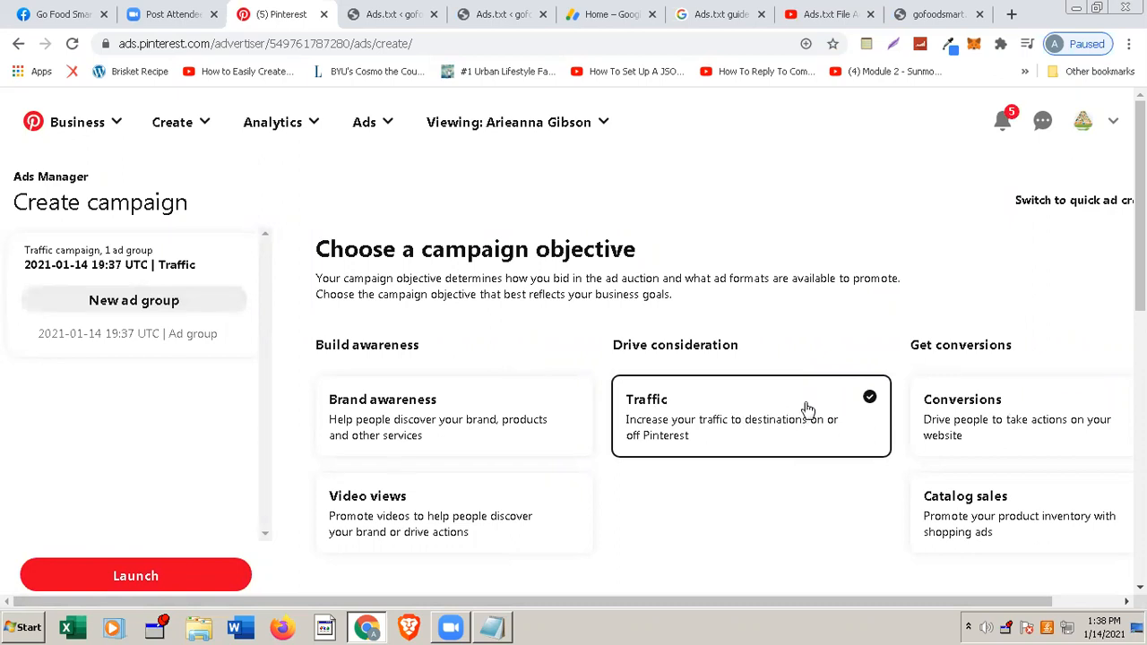
left_click_drag(735, 603, 642, 565)
left_click(171, 578)
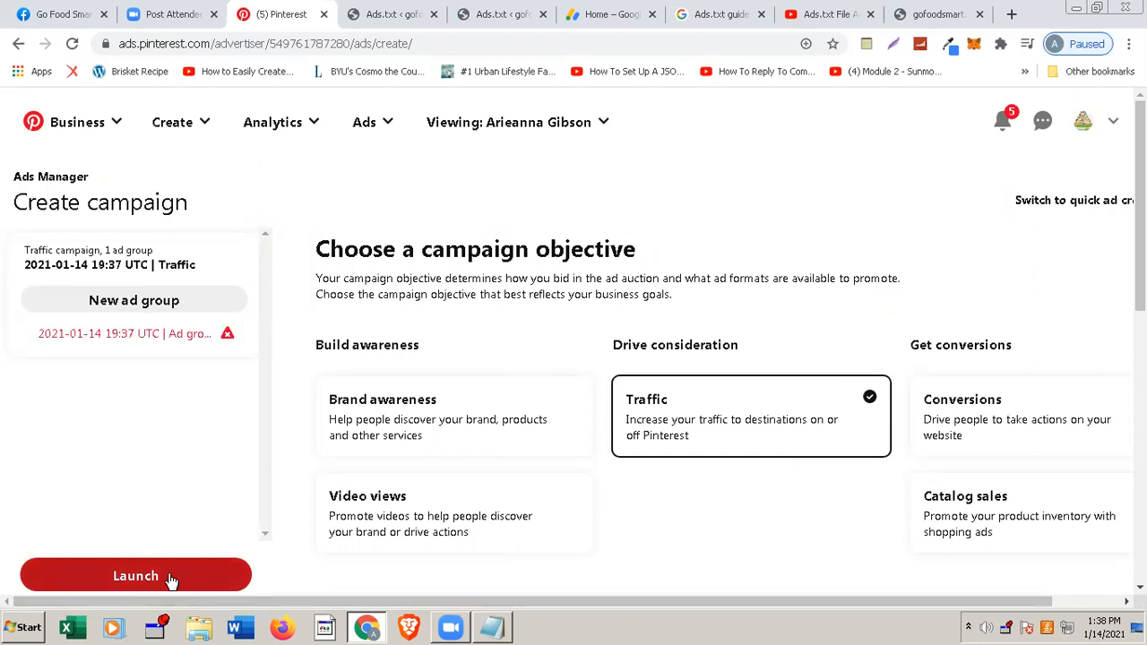
- Add a new ad group to the campaign and name it "Campaign 3 - Ad Group 1 - Ad 3"
left_click(133, 307)
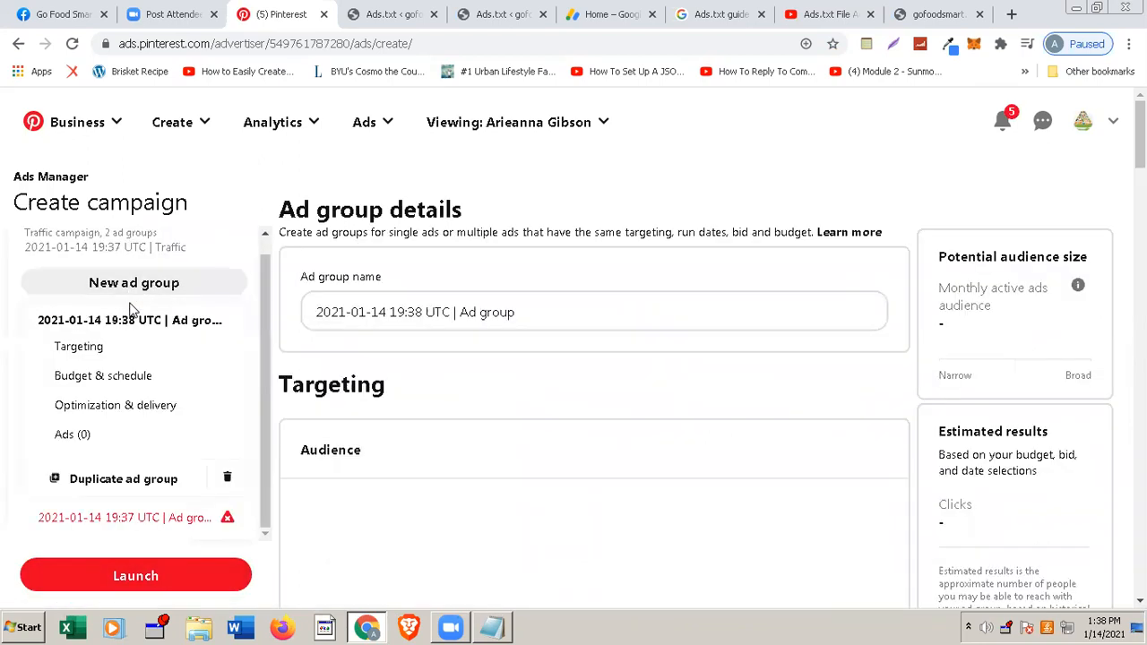
left_click(457, 313)
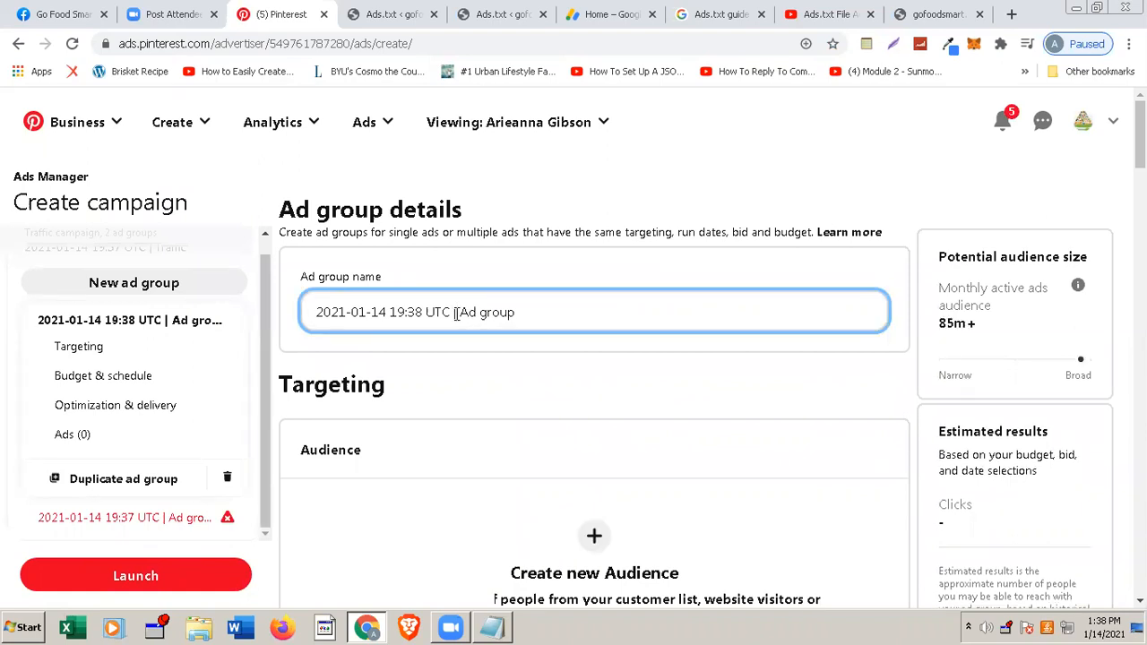
triple_click(458, 313)
type("Cam")
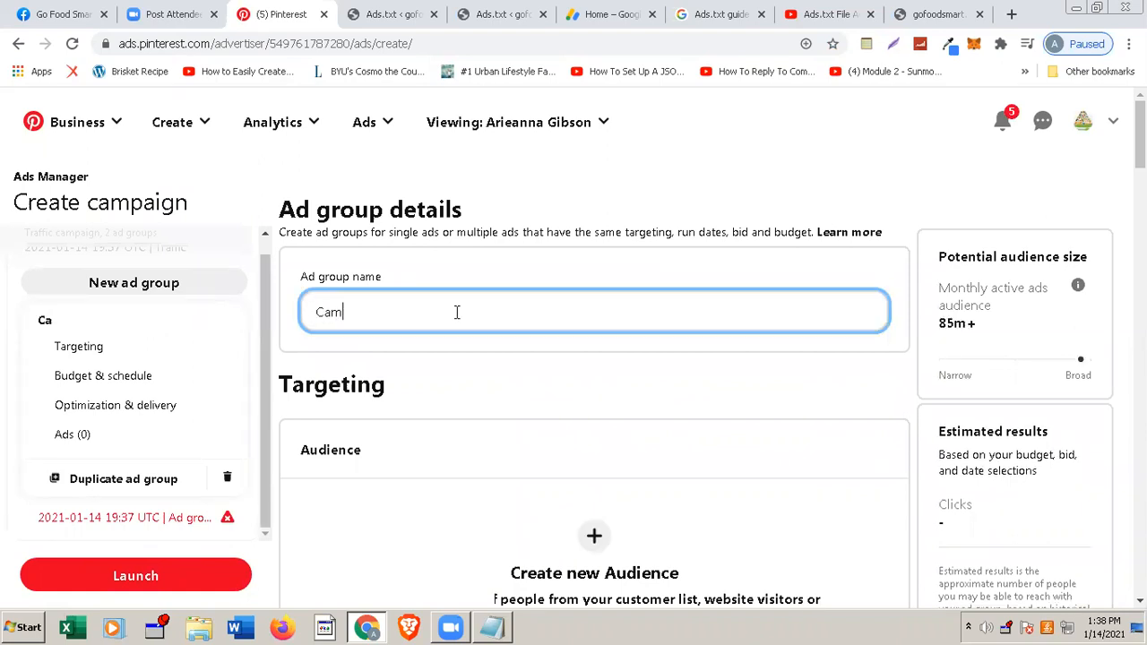
type("paign 3 - Ad Group 1")
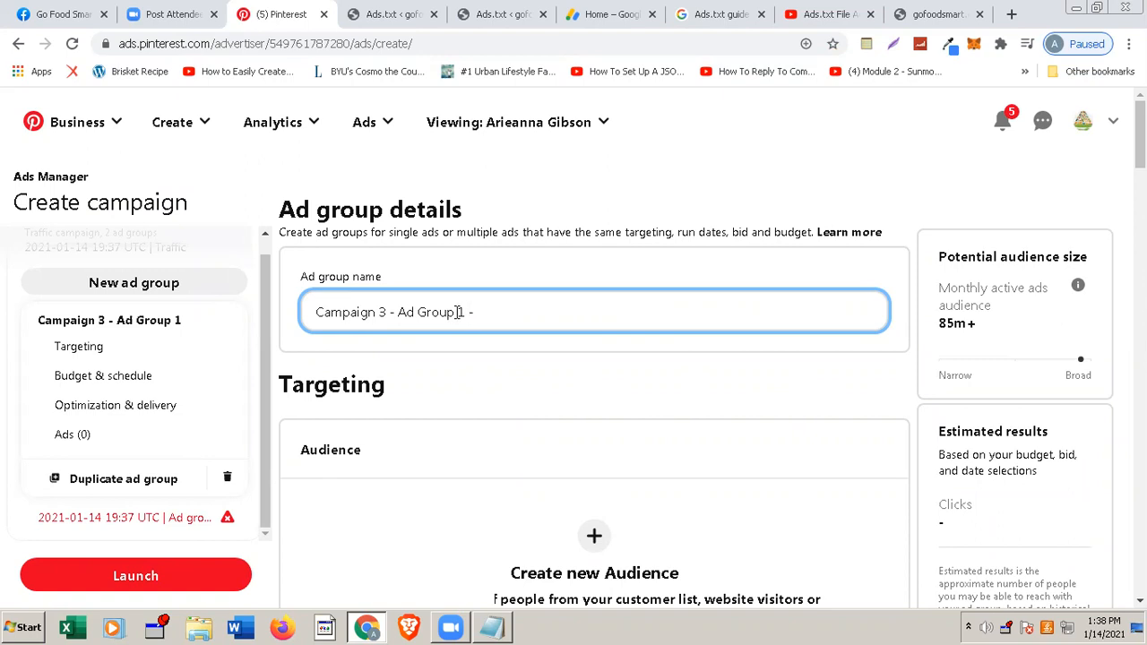
type("- Ad 3")
- Select the Food and Drinks category in the ad group's targeting interests and expand its subcategories
scroll(604, 391, "down", 2)
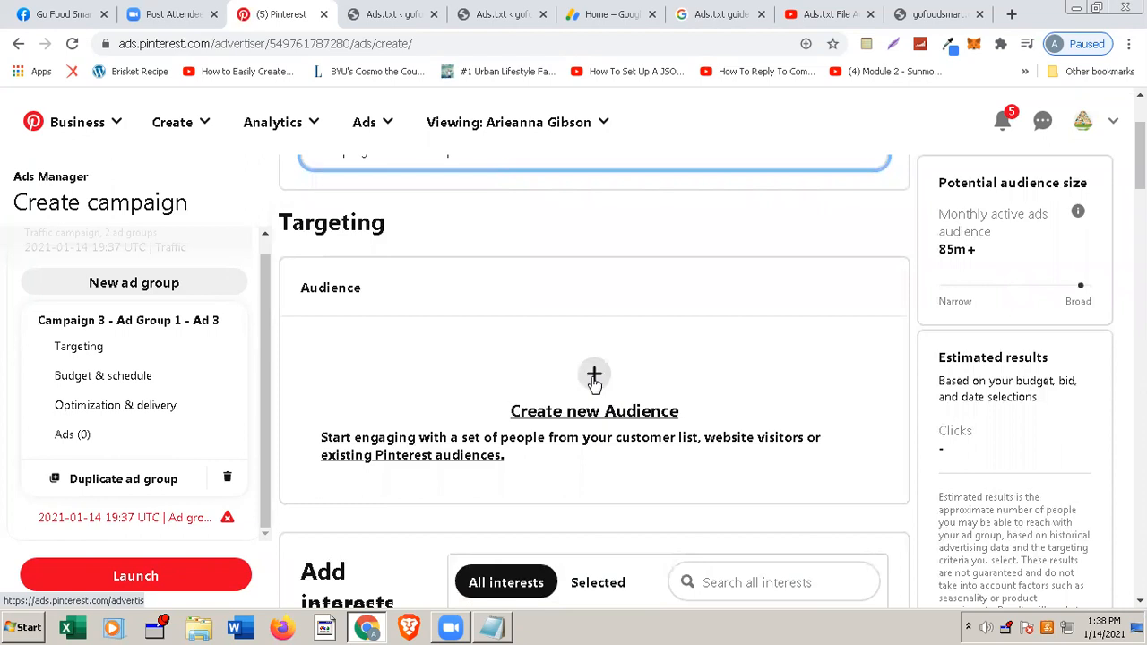
scroll(541, 487, "down", 1)
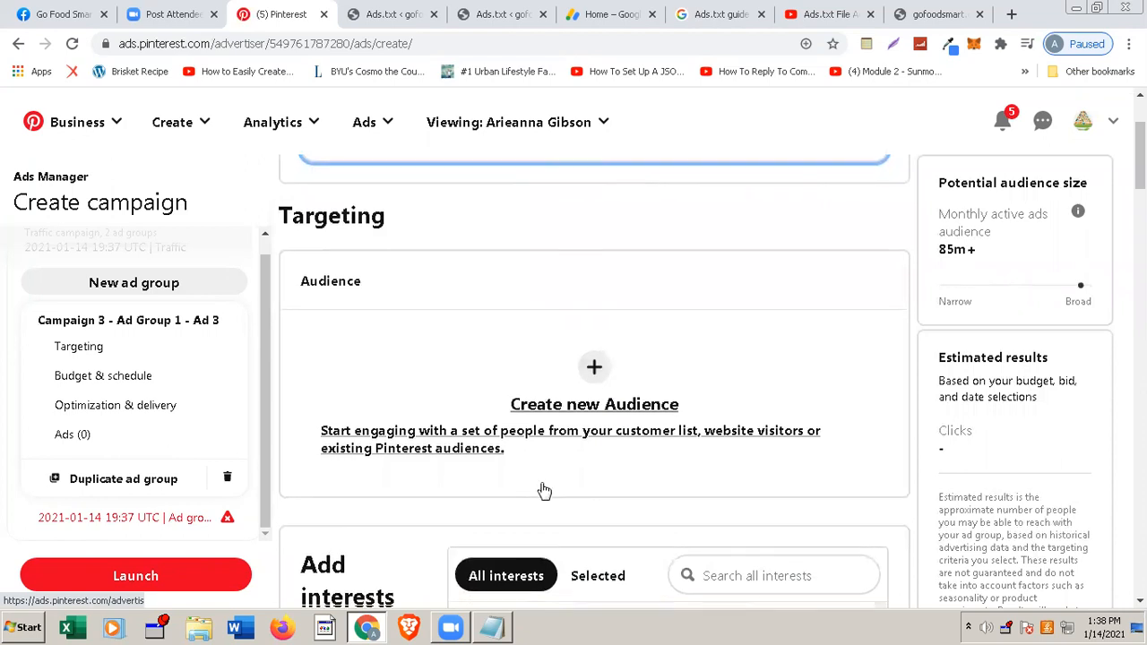
scroll(538, 485, "down", 2)
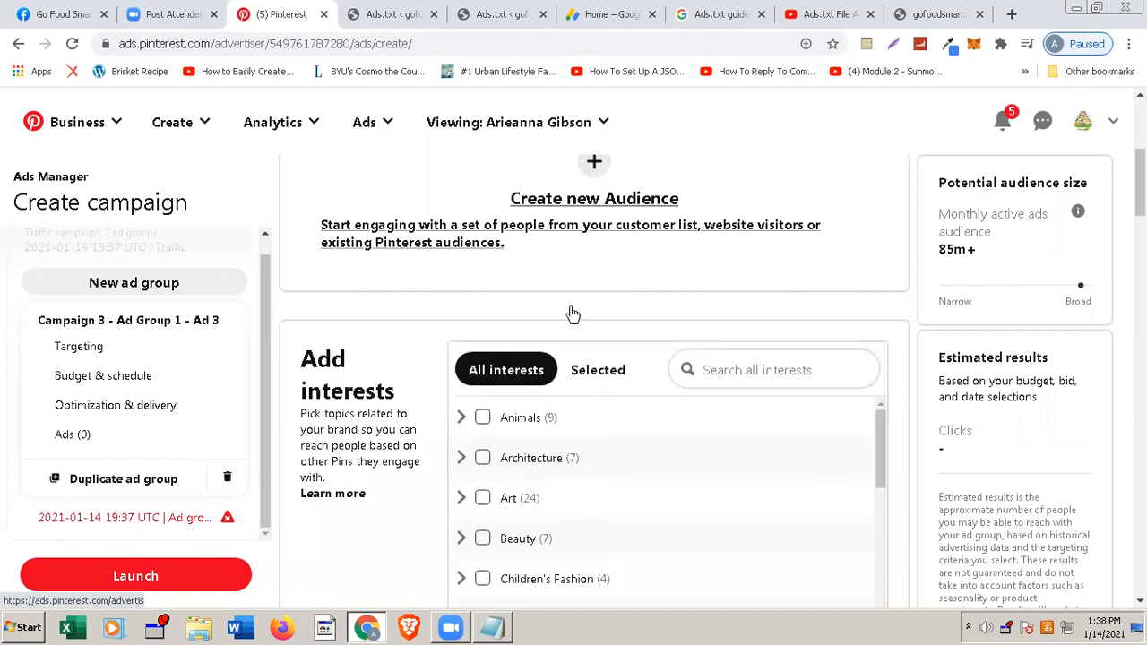
scroll(575, 417, "down", 2)
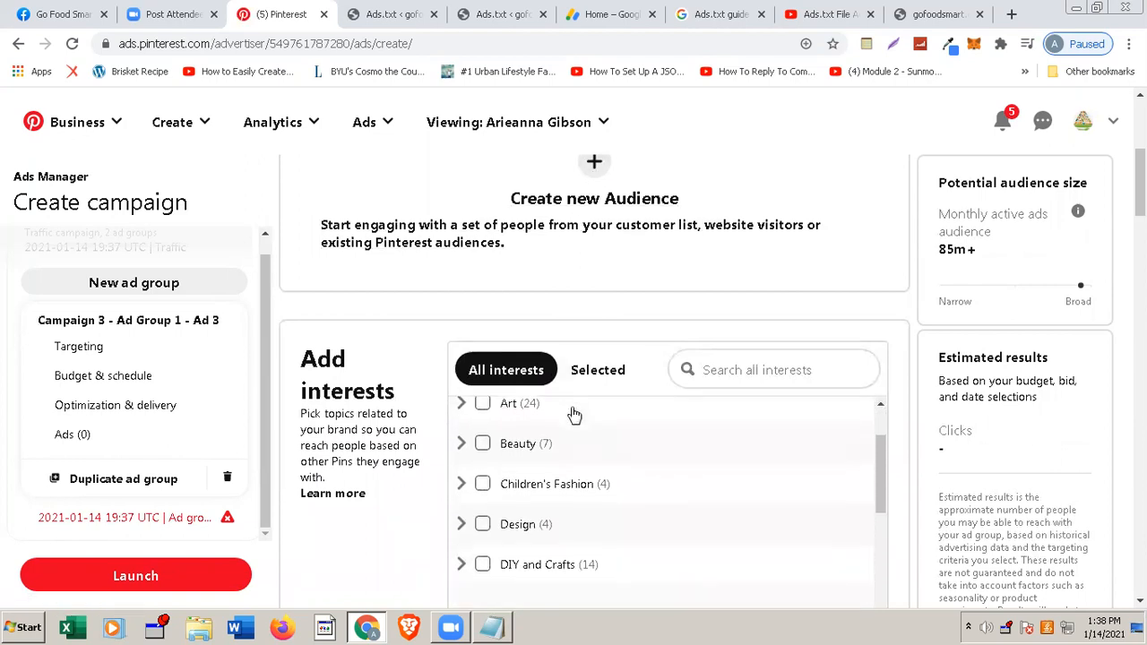
scroll(554, 473, "down", 3)
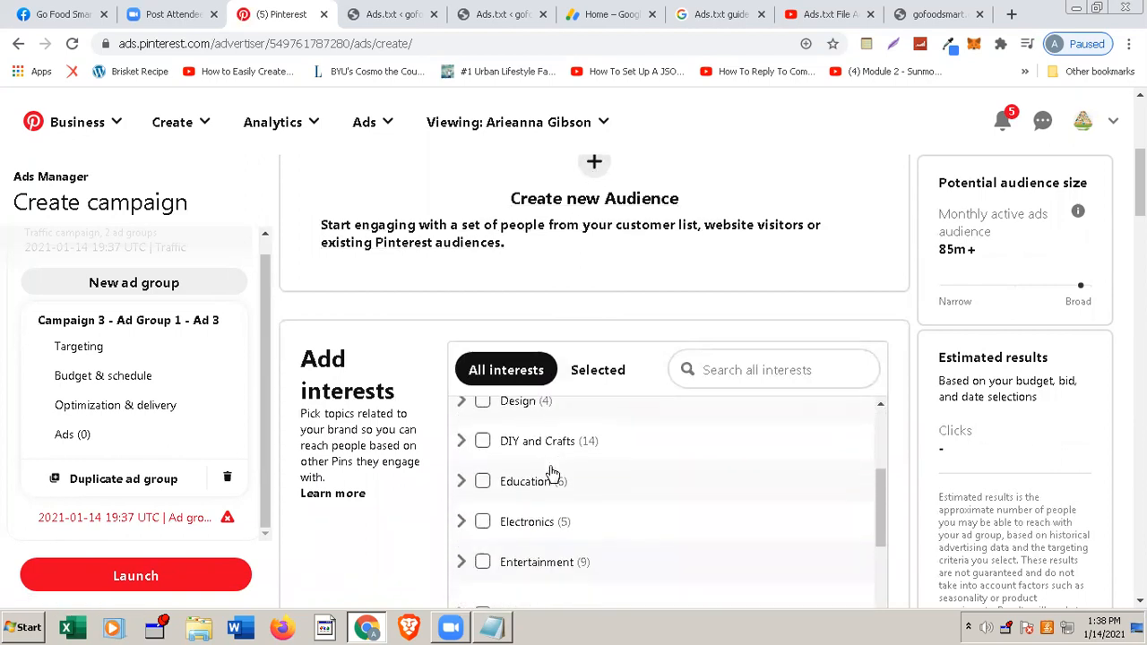
scroll(547, 484, "down", 4)
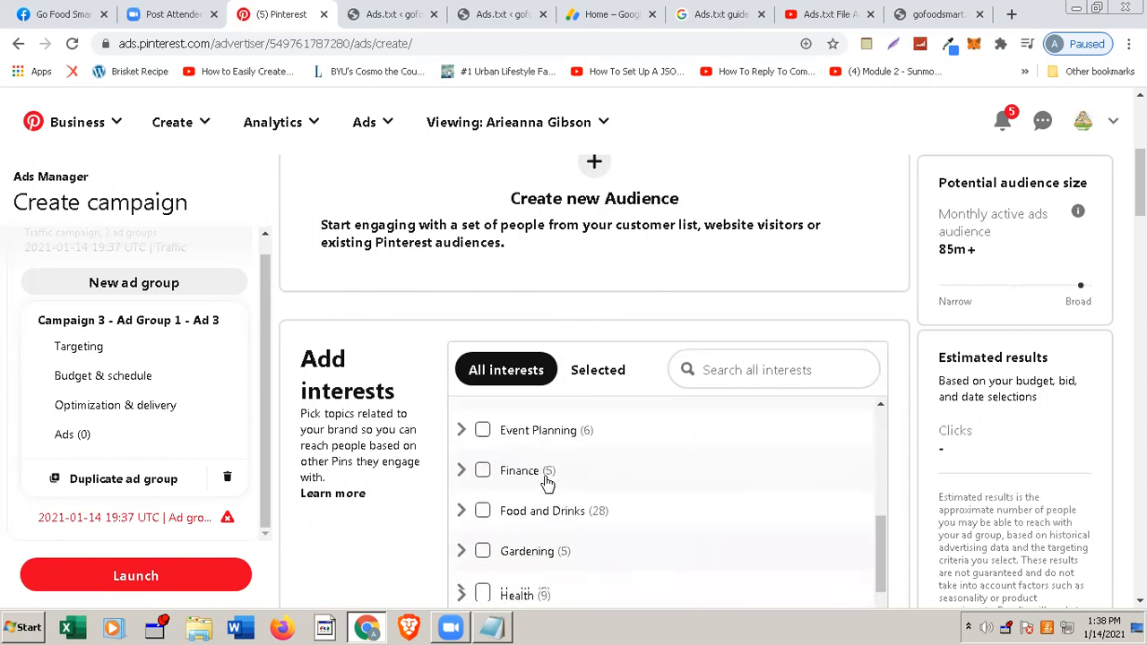
left_click(462, 502)
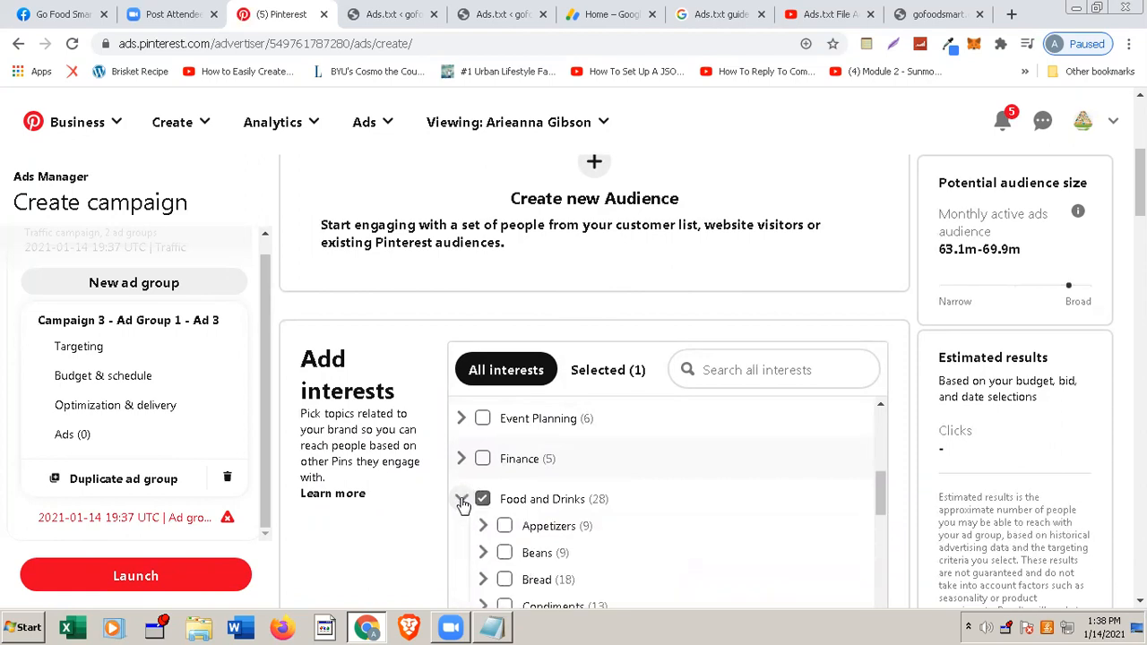
scroll(543, 523, "down", 1)
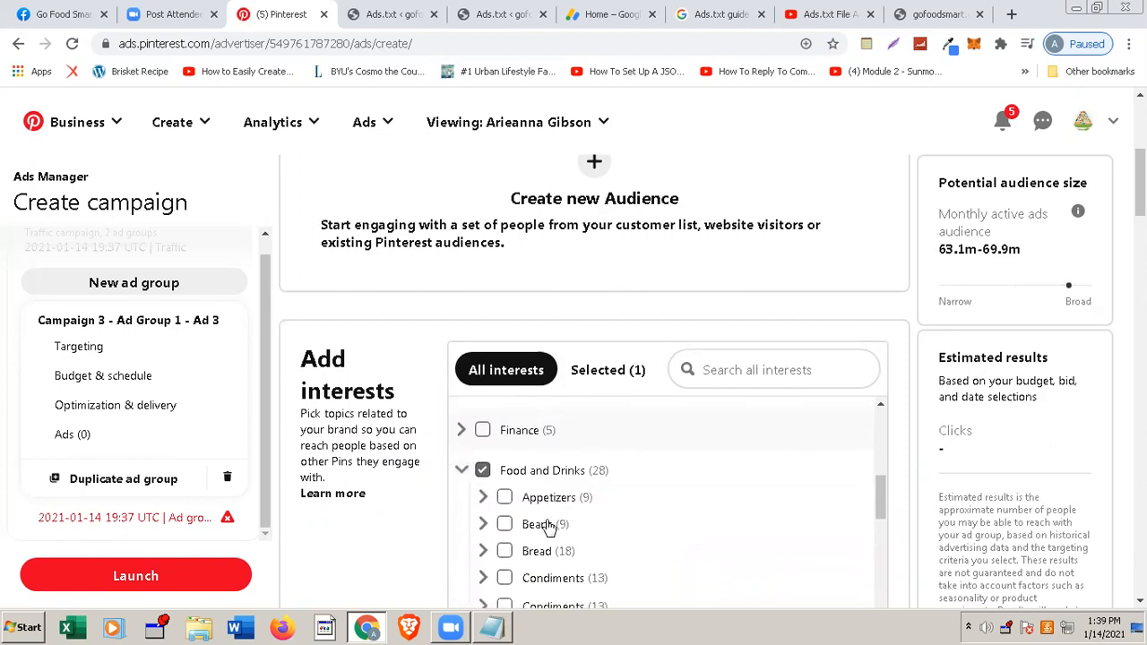
scroll(548, 526, "down", 3)
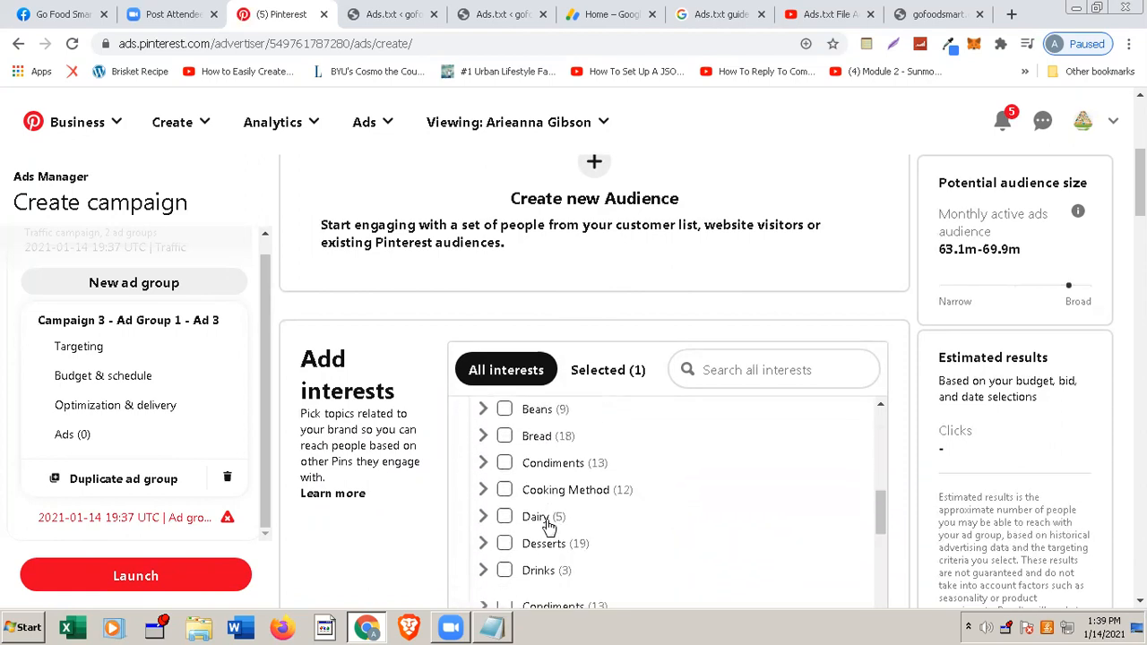
scroll(548, 526, "up", 4)
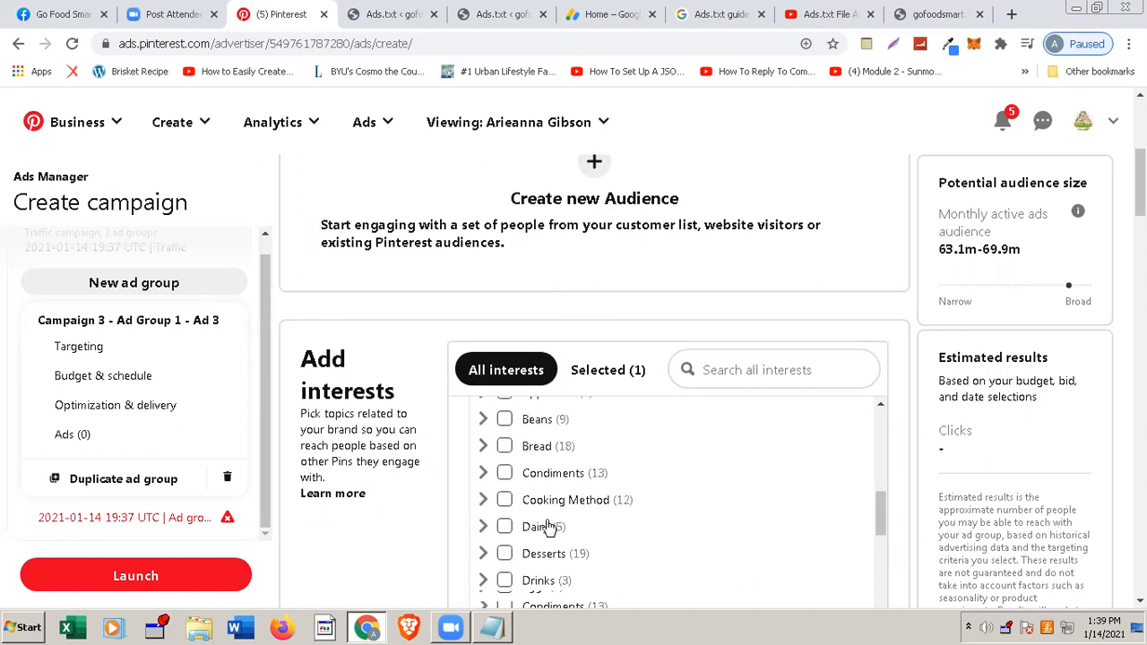
scroll(549, 527, "down", 4)
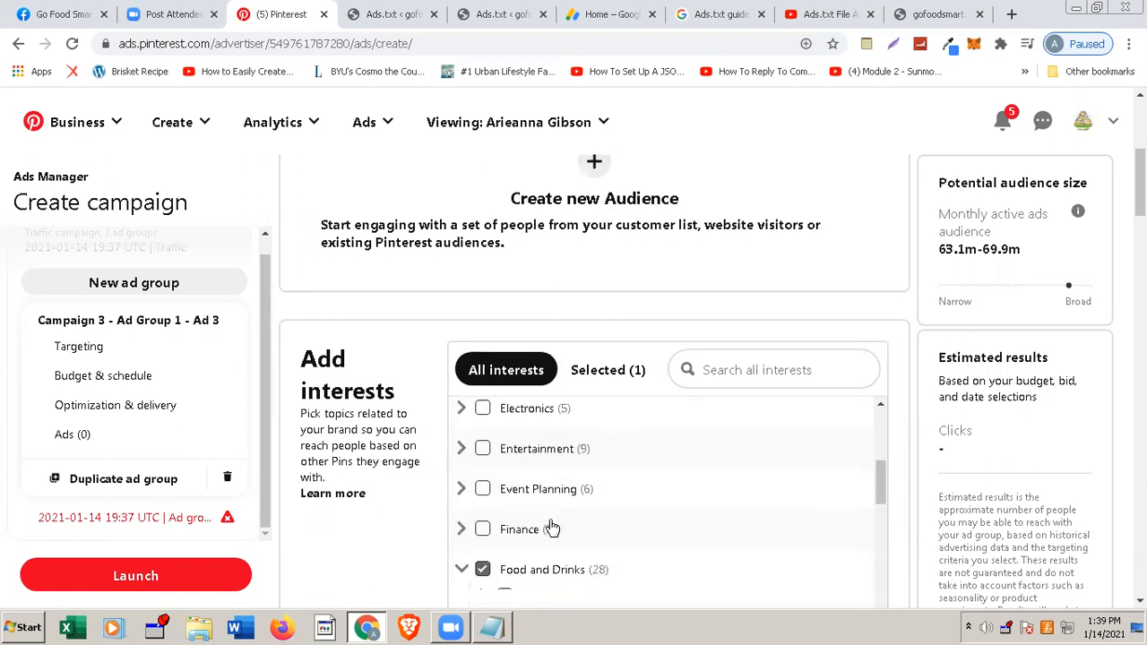
left_click(504, 477)
left_click(506, 505)
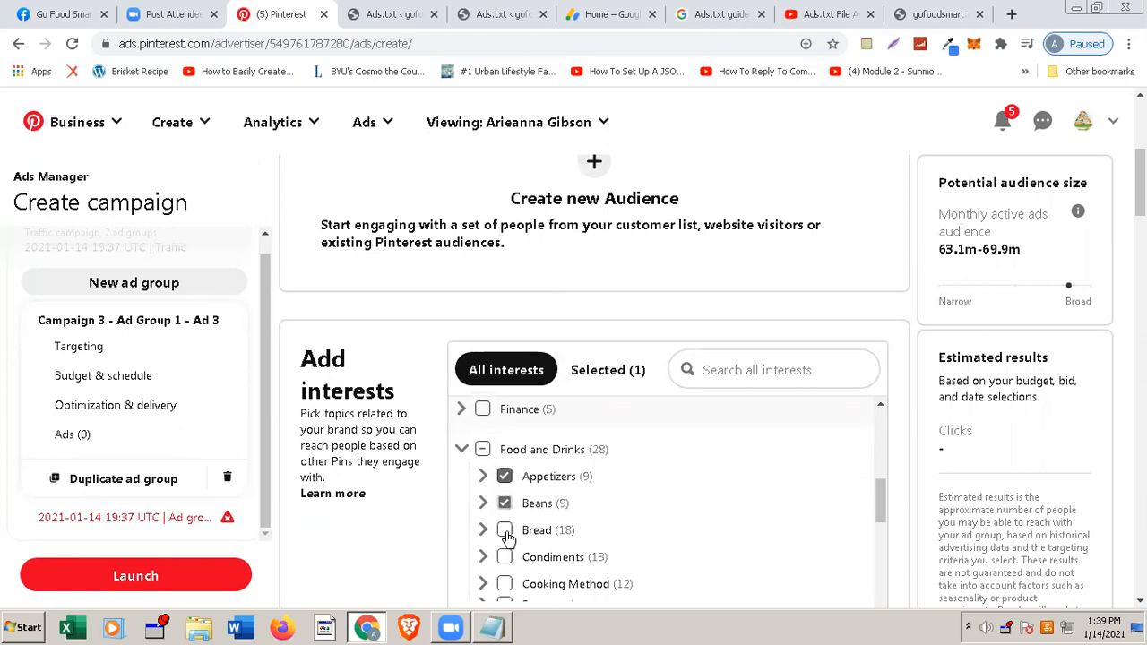
left_click(482, 450)
left_click(483, 450)
left_click(482, 450)
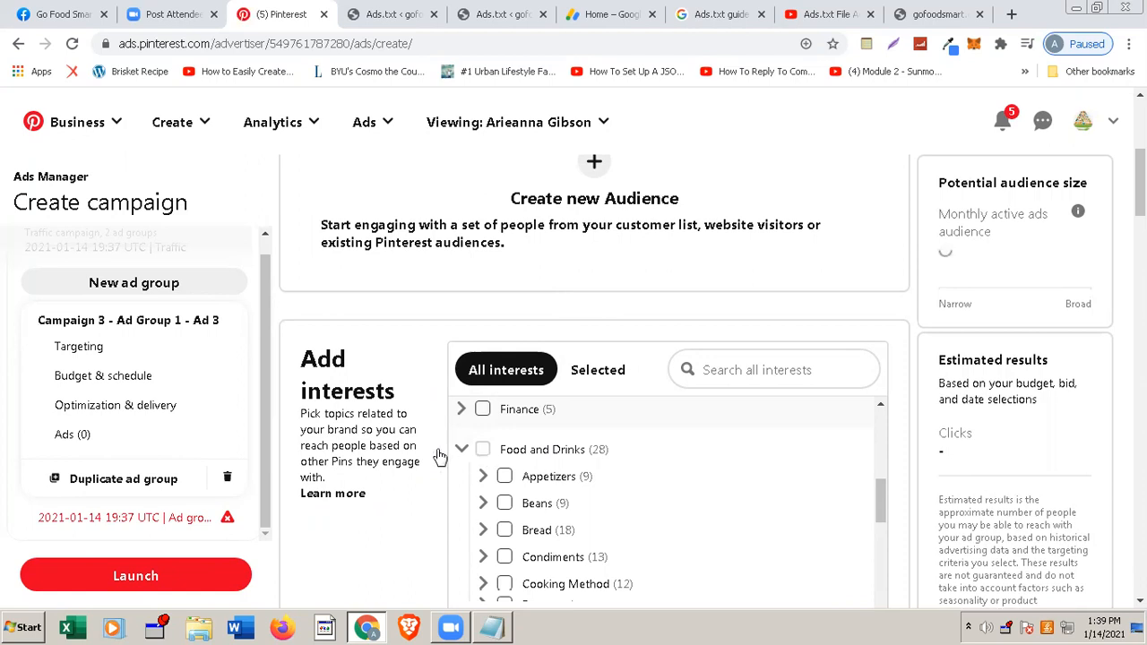
- Select the Food and Drinks interests Appetizers, Beans, Bread, Condiments, Cooking Method, Dairy and Desserts
left_click(504, 477)
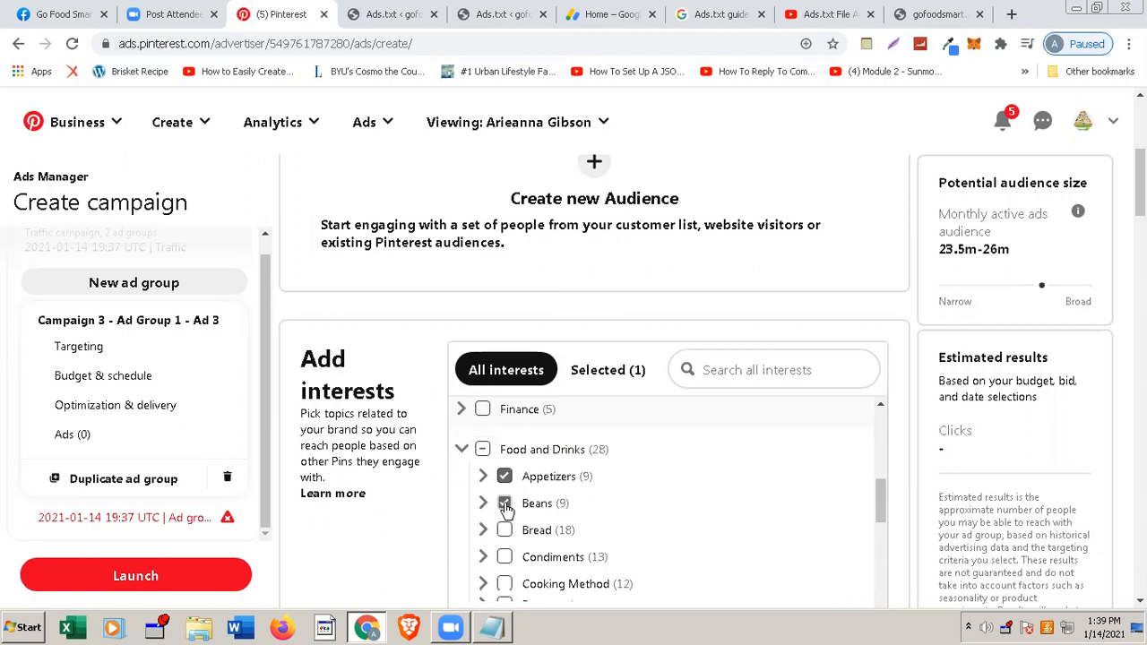
left_click(505, 533)
scroll(507, 536, "down", 1)
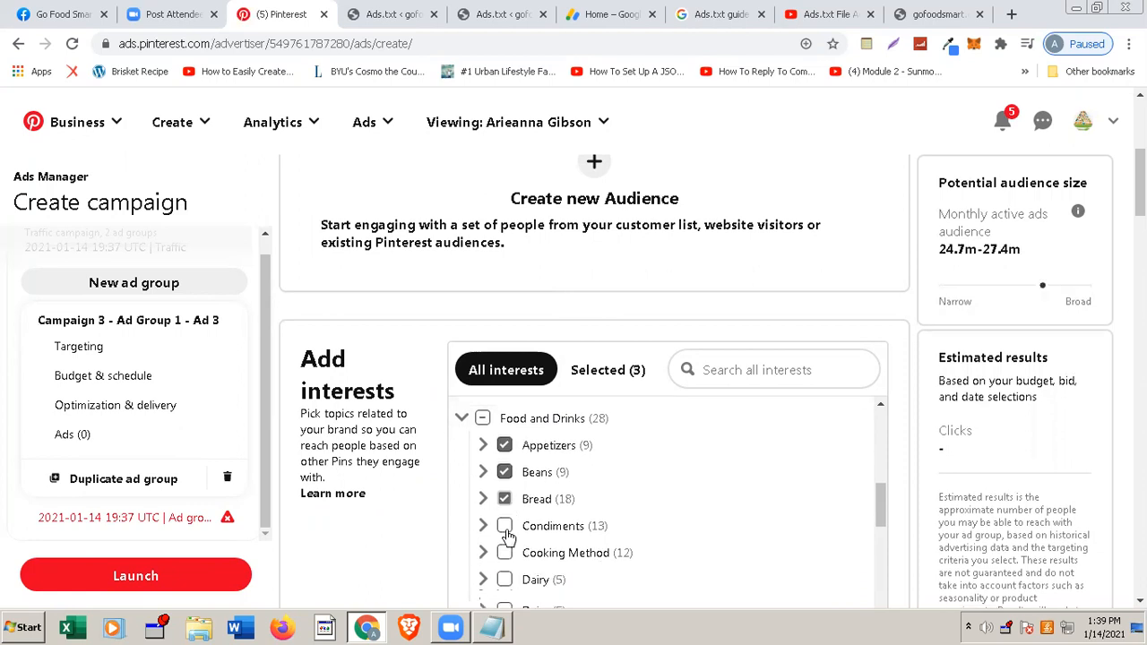
left_click(505, 517)
scroll(506, 511, "down", 1)
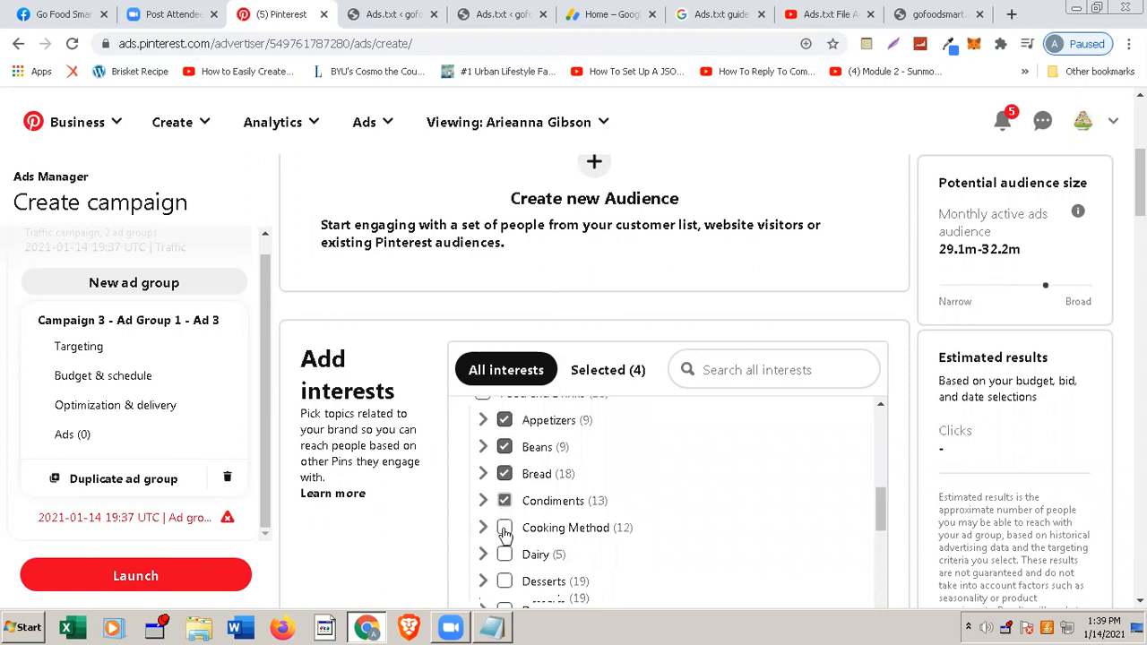
scroll(505, 533, "down", 1)
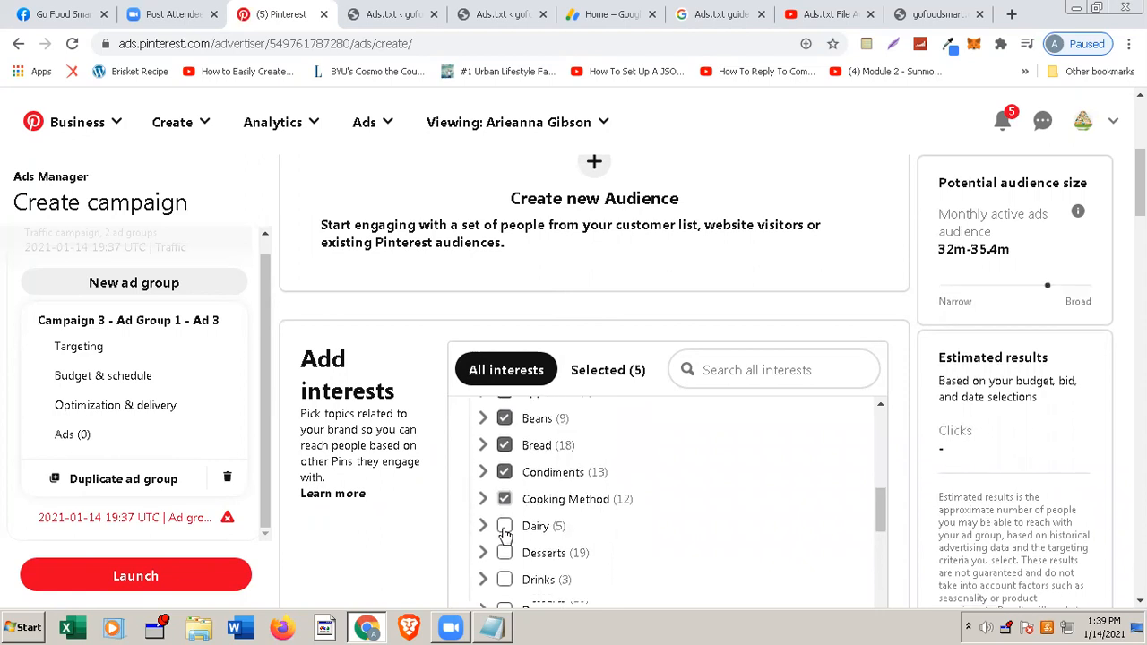
left_click(504, 527)
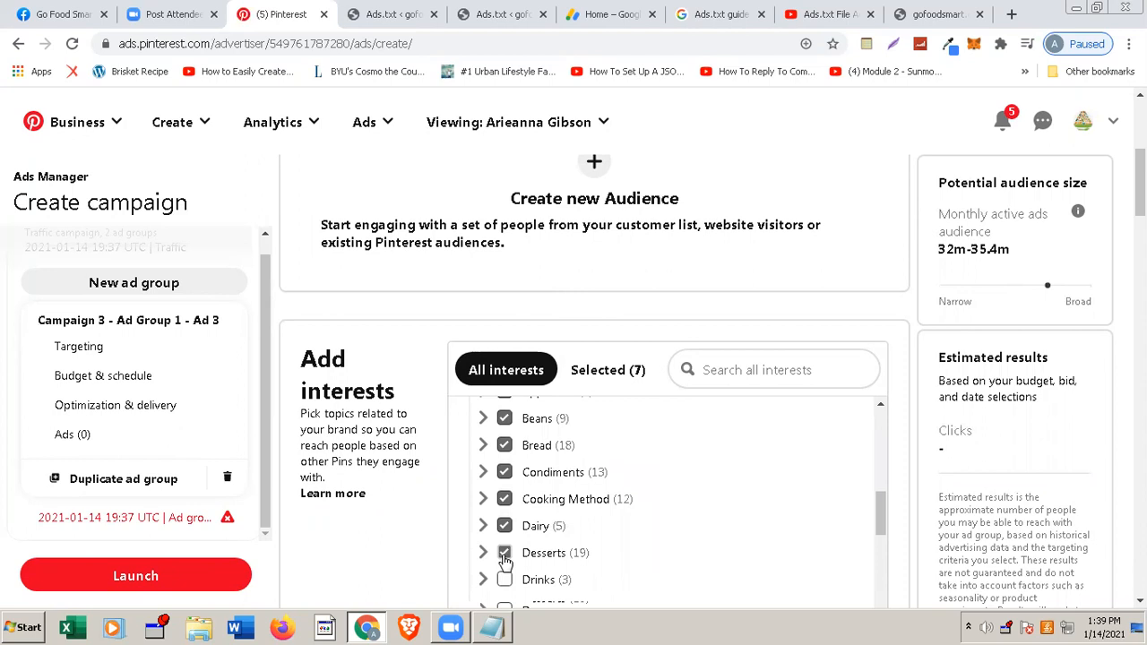
- Add the interests Drinks, Edible Seeds, Eggs, Food For Special Event and Frozen Food to the targeting
scroll(505, 555, "down", 6)
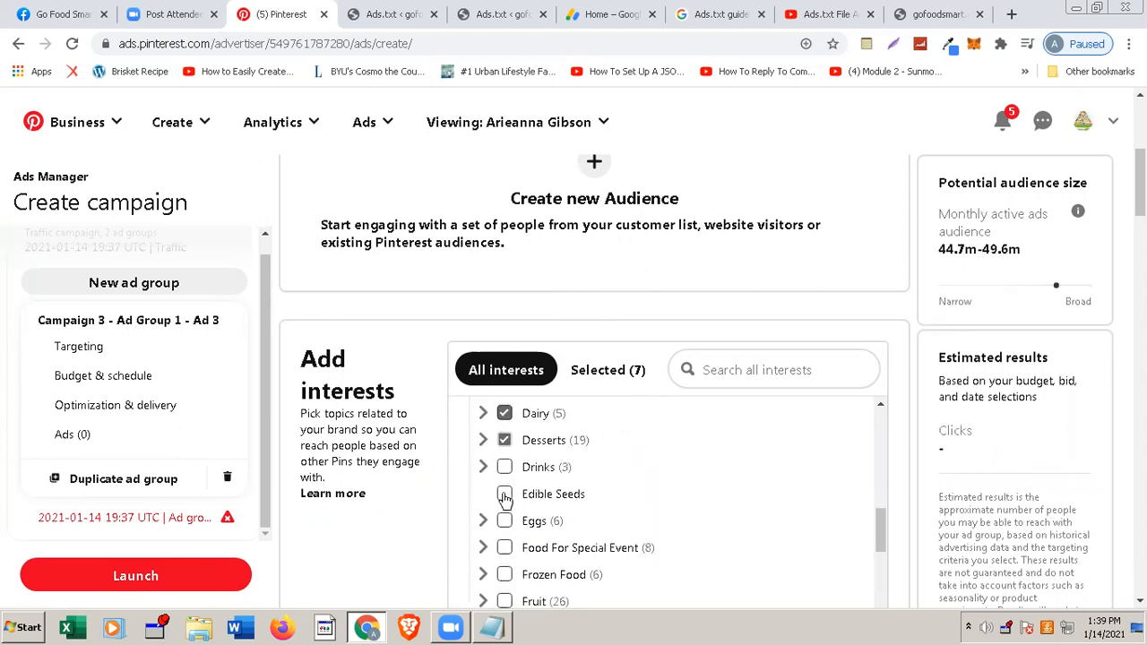
left_click(505, 495)
left_click(505, 467)
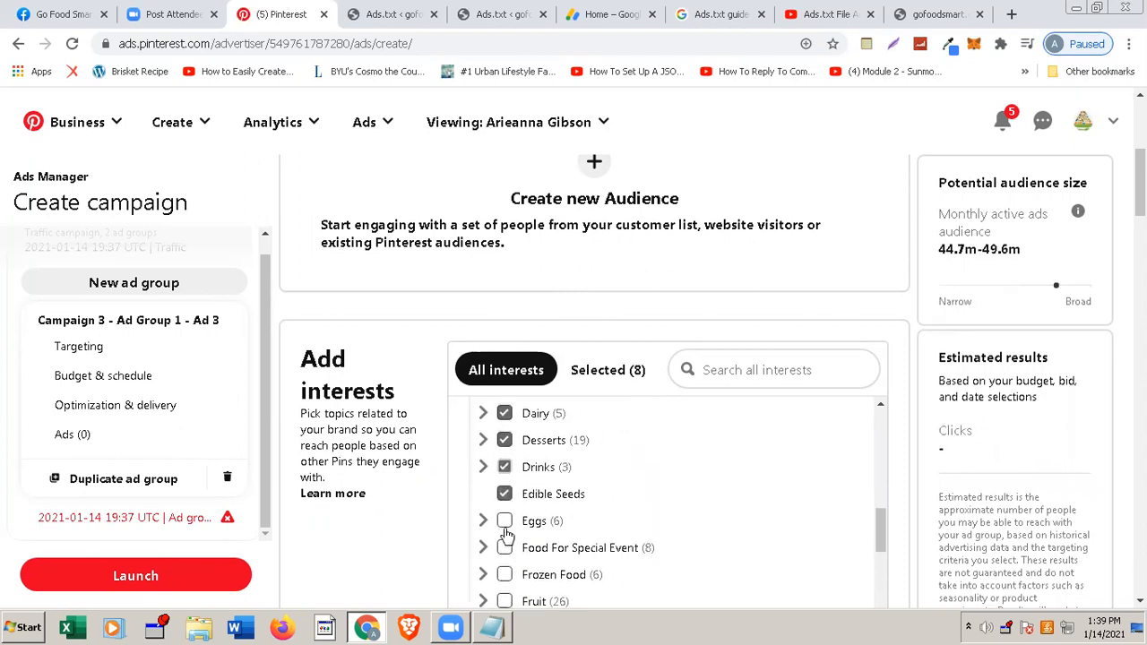
left_click(505, 522)
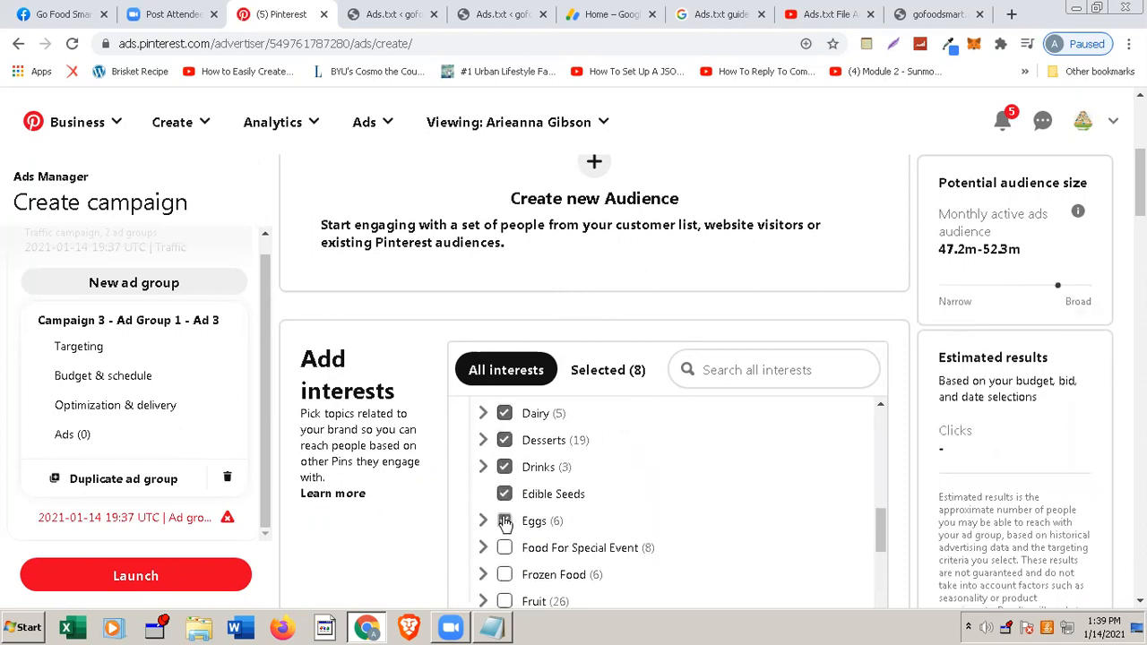
left_click(504, 575)
- Add the Food and Drinks interests World Cuisine, Vegetables, Spread, Special Diet, Soup, Snacks, Seasoning and Spice, Seafood and Sandwich
scroll(504, 578, "down", 3)
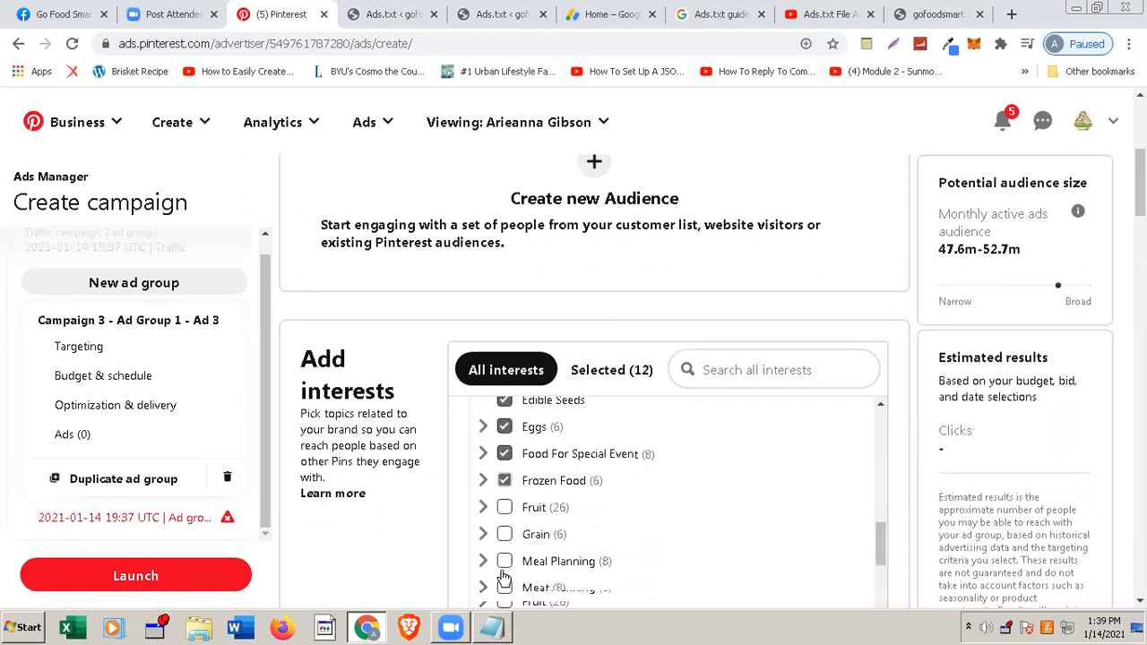
scroll(504, 578, "down", 2)
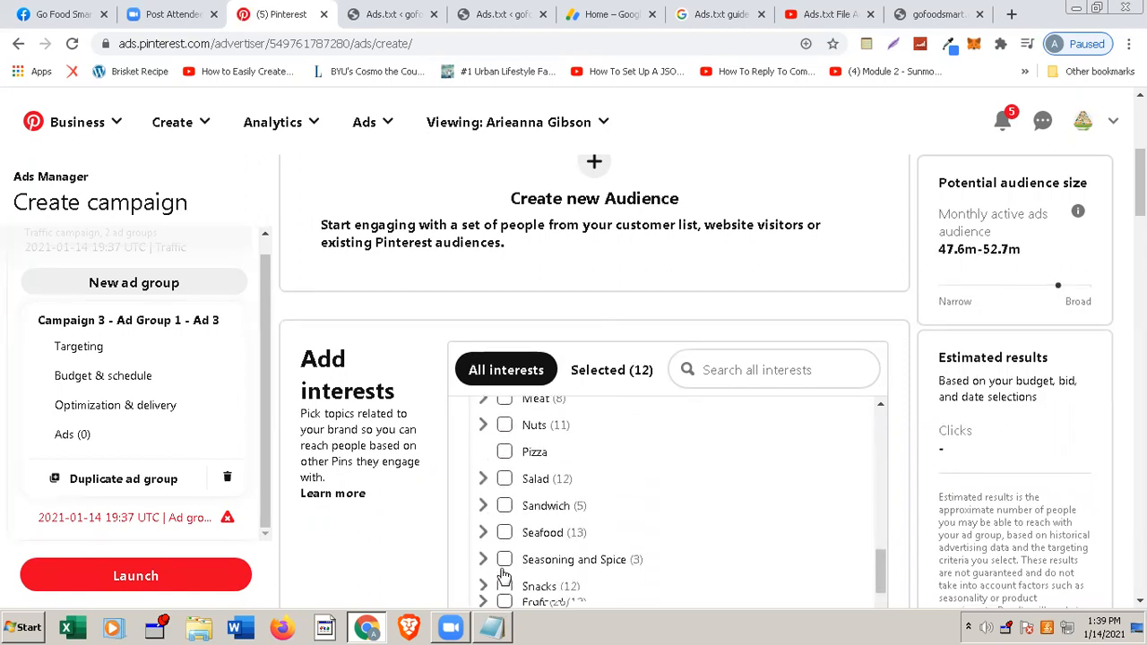
scroll(505, 575, "down", 5)
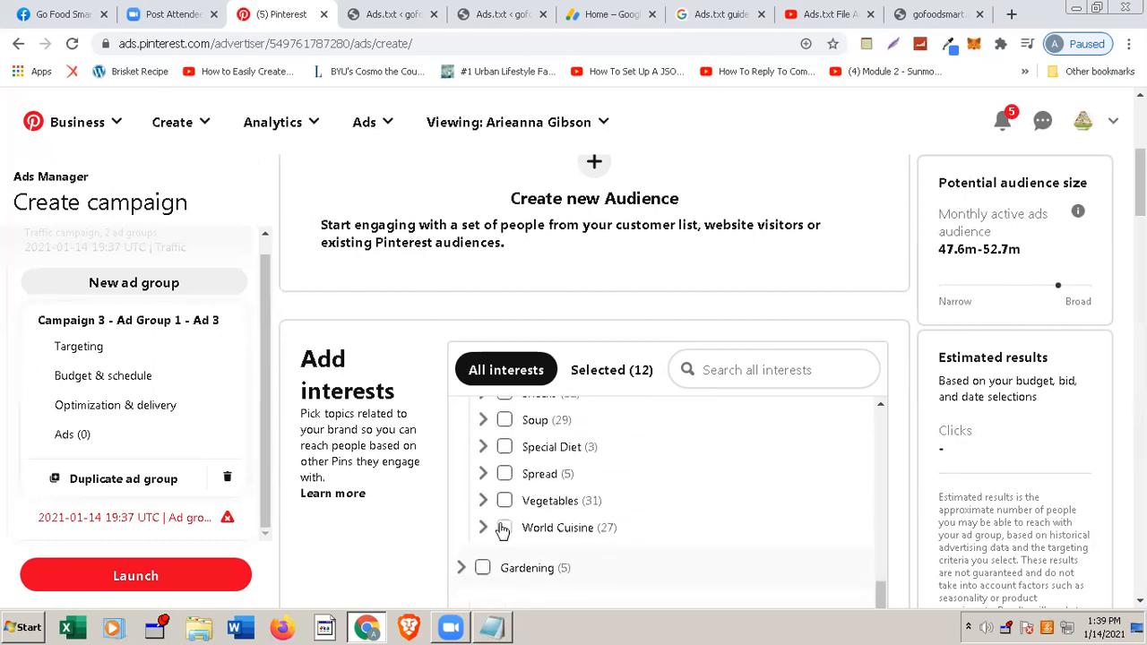
left_click(505, 421)
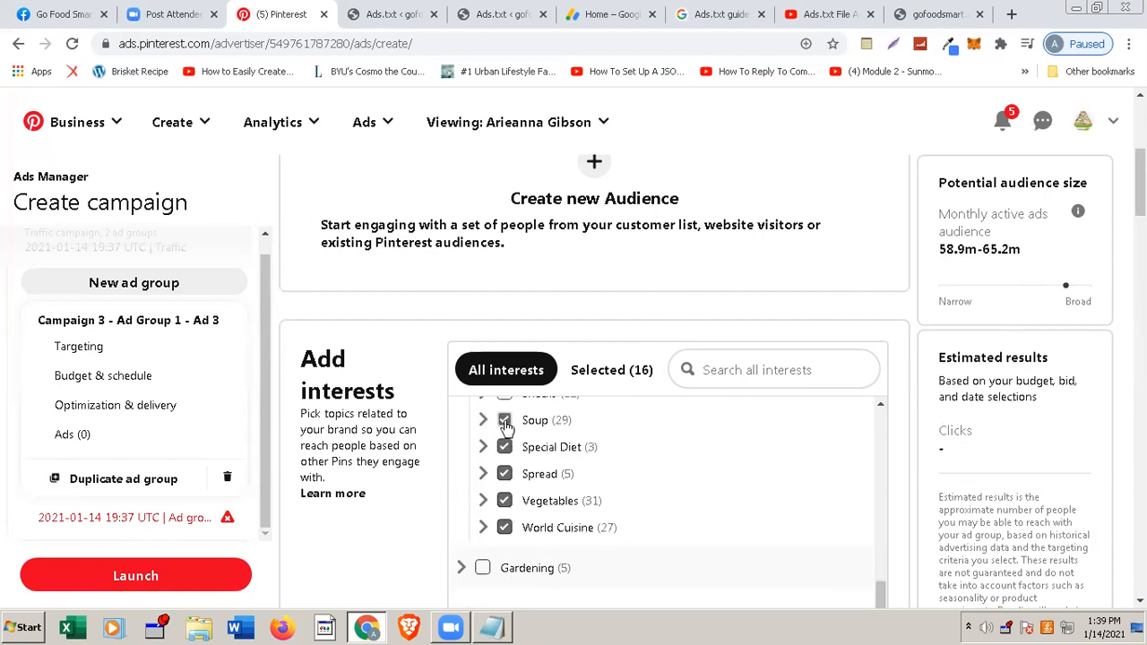
scroll(505, 457, "up", 1)
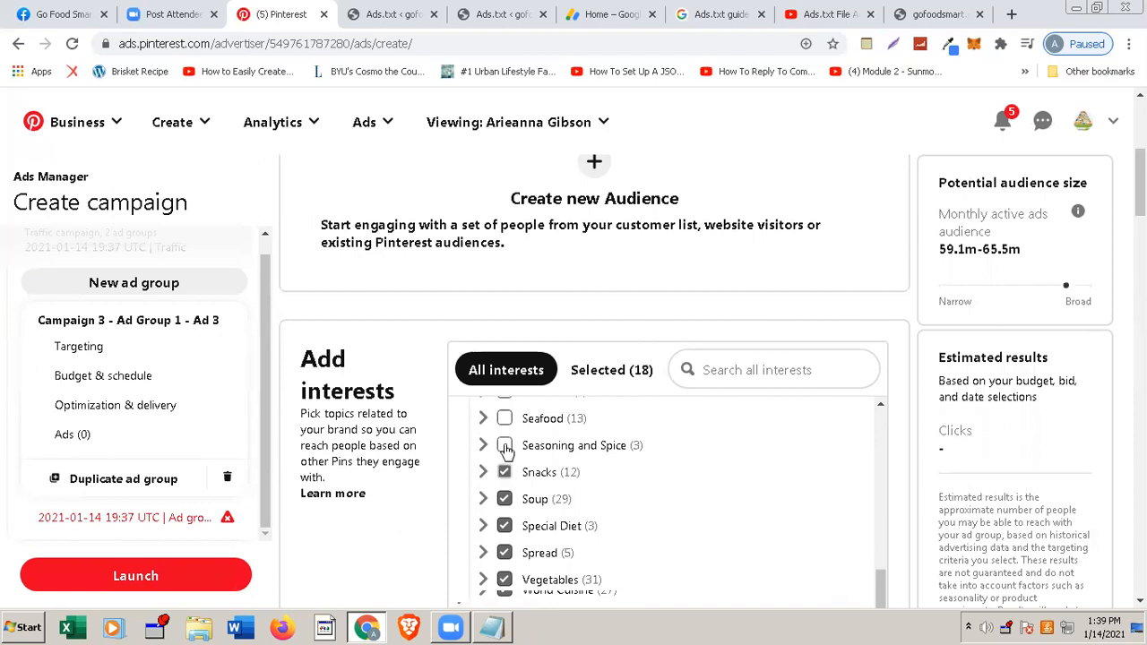
left_click(507, 446)
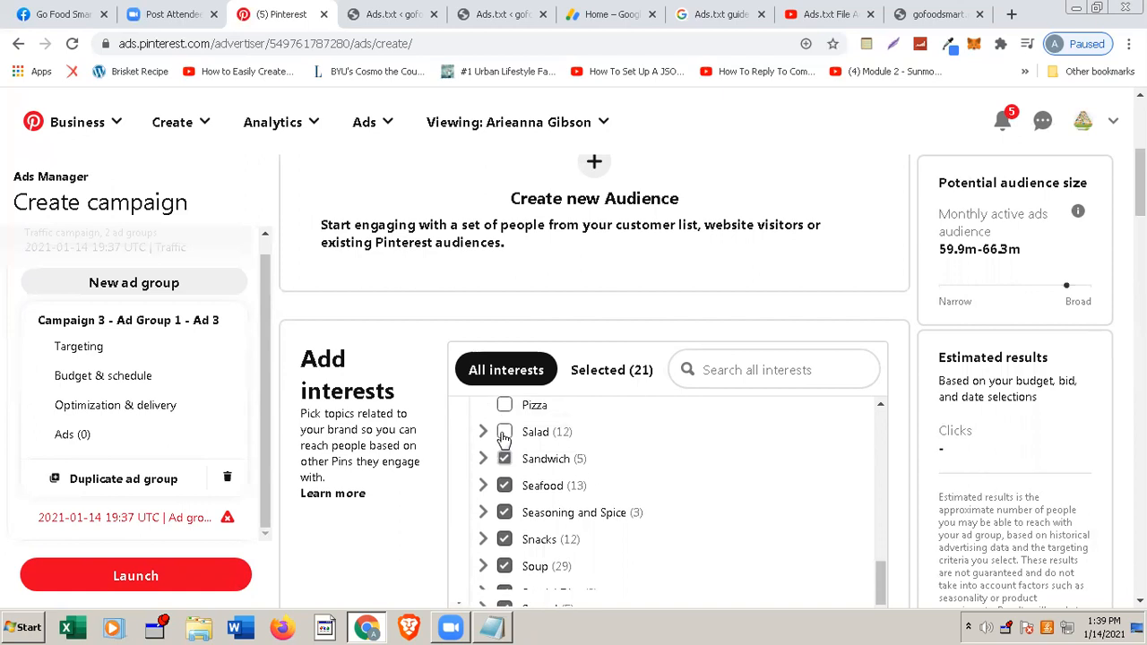
- Add the Food and Drinks interests Salad, Pizza, Nuts, Meat, Meal Planning, Grain and Fruit to the targeting
left_click(504, 424)
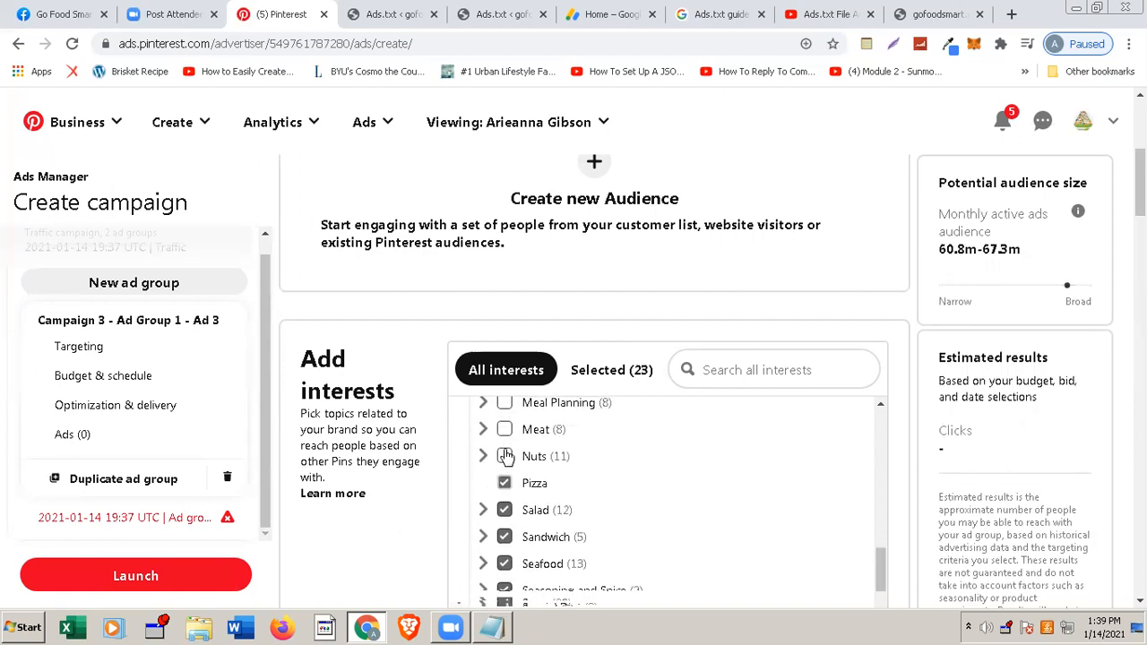
left_click(504, 429)
left_click(505, 402)
scroll(527, 478, "up", 1)
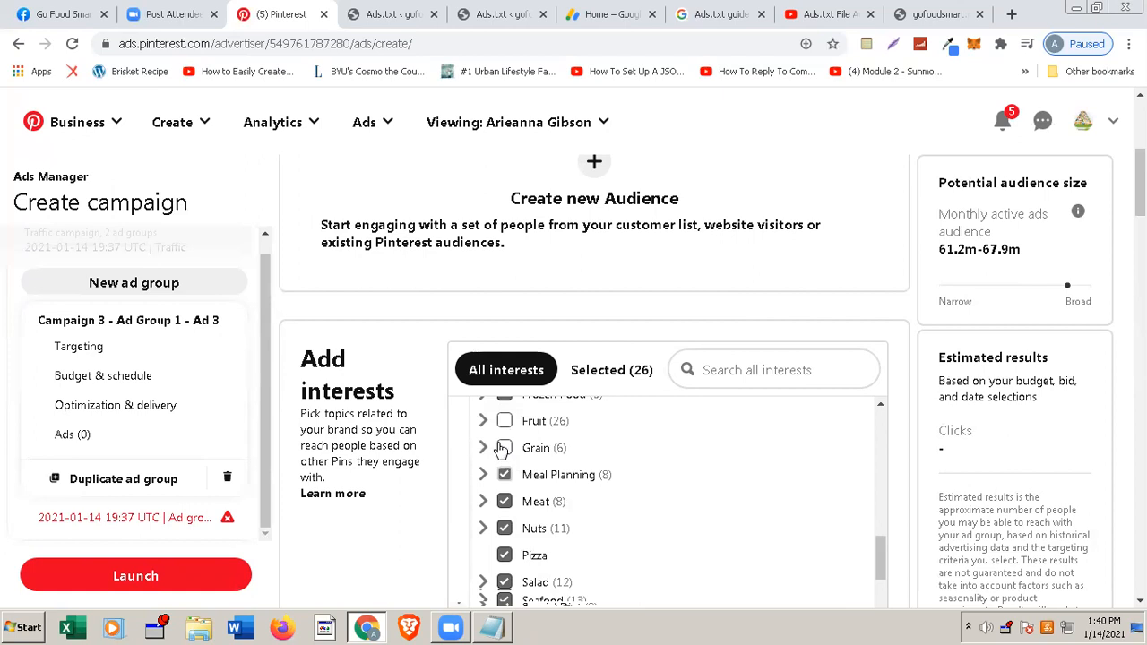
left_click(504, 423)
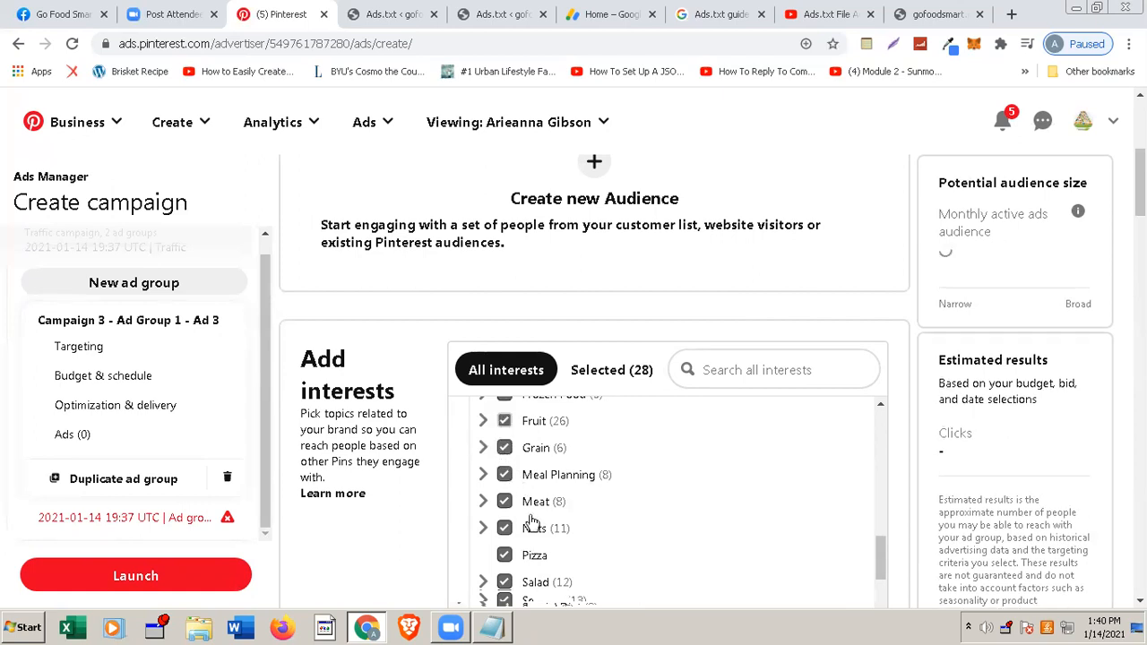
- Expand the Health category and select its interests Adolescent Health, Children Health and Daily Routine
scroll(532, 523, "down", 5)
scroll(532, 522, "down", 3)
scroll(532, 523, "up", 2)
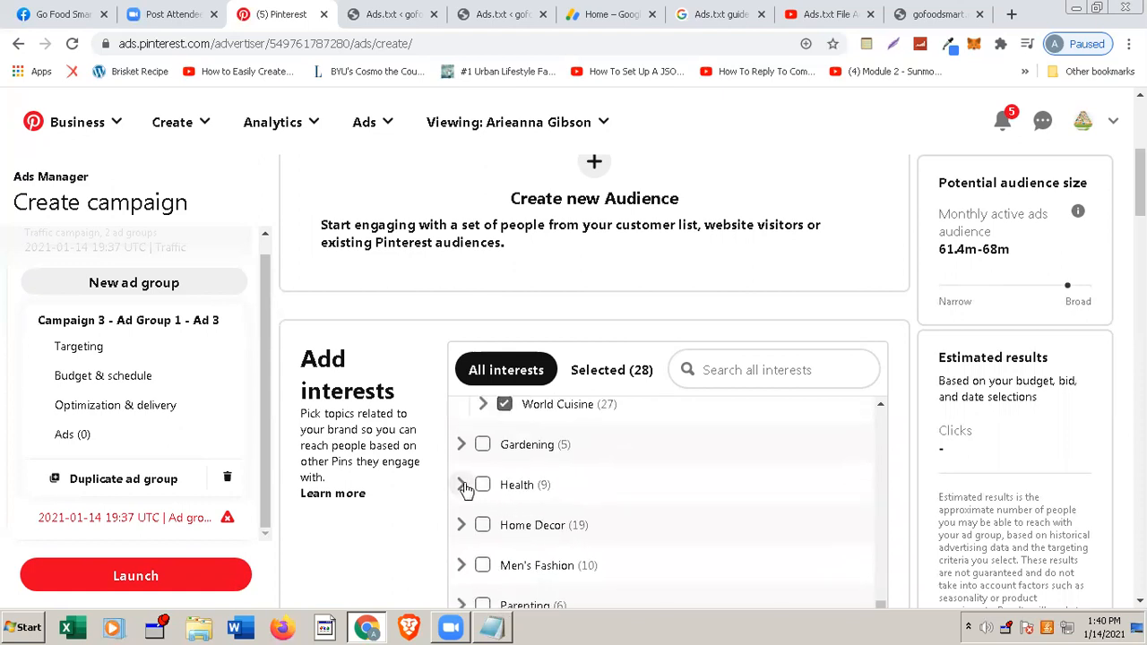
left_click(462, 485)
left_click(483, 488)
left_click(505, 512)
left_click(506, 538)
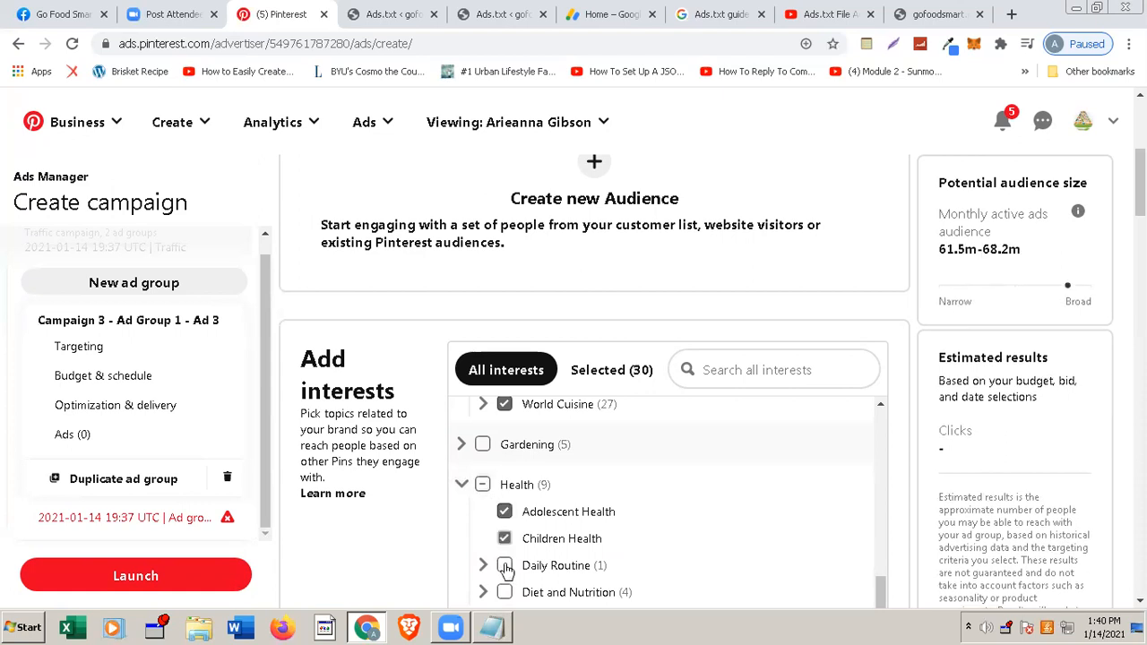
left_click(504, 564)
- Expand Daily Routine and Night Routine under Health and narrow the selection down to Sleep
scroll(505, 570, "down", 1)
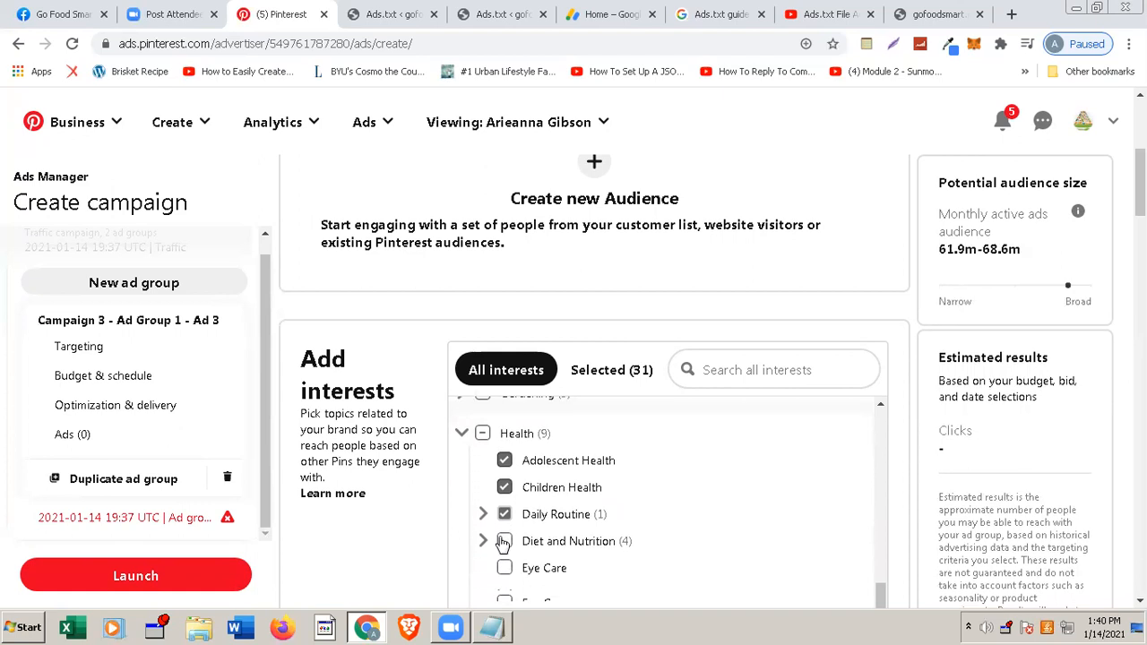
left_click(485, 515)
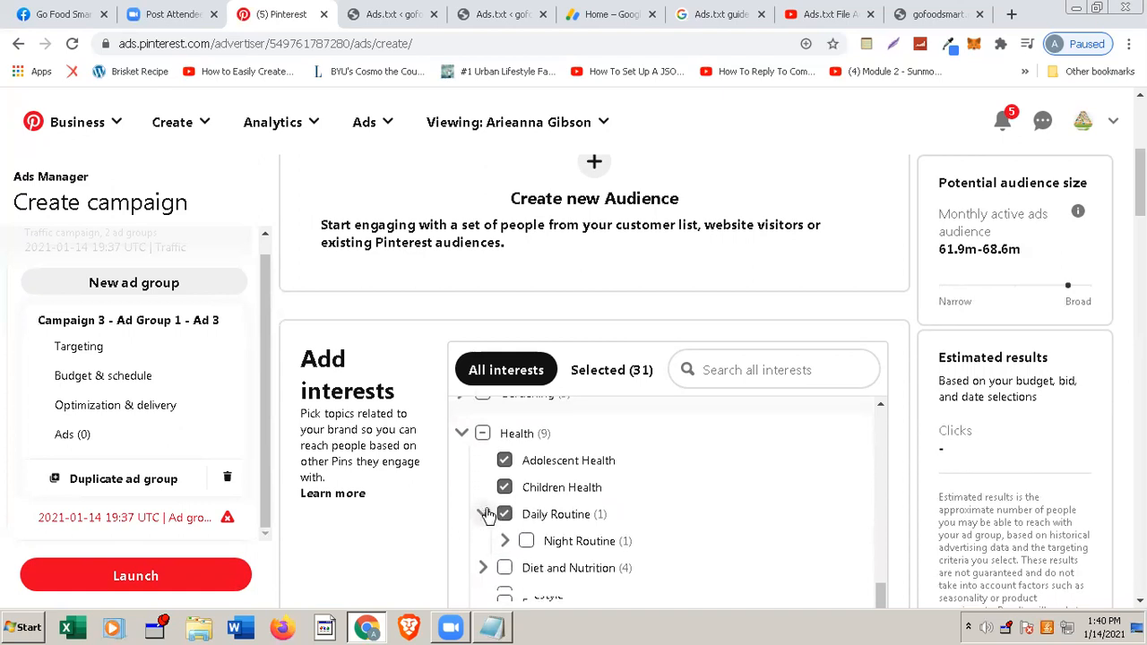
left_click(505, 542)
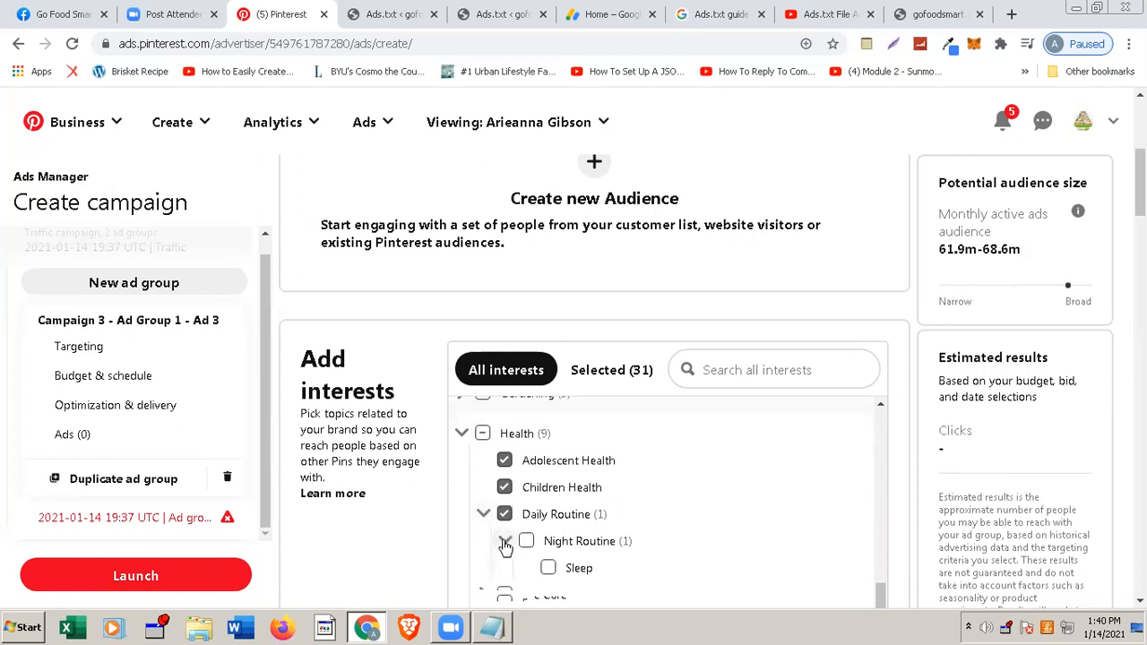
scroll(526, 545, "down", 1)
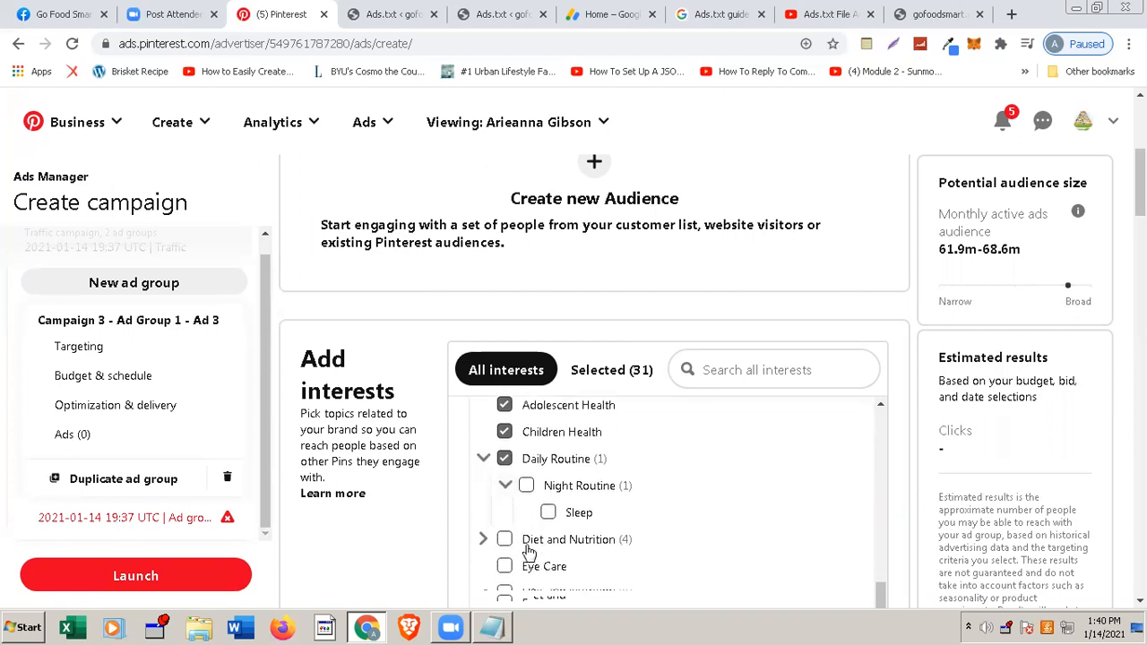
left_click(526, 479)
left_click(548, 508)
- Add the Health interests Diet and Nutrition, Eye Care, Lifestyle, Weight Loss, Oral Care and Medical
left_click(505, 532)
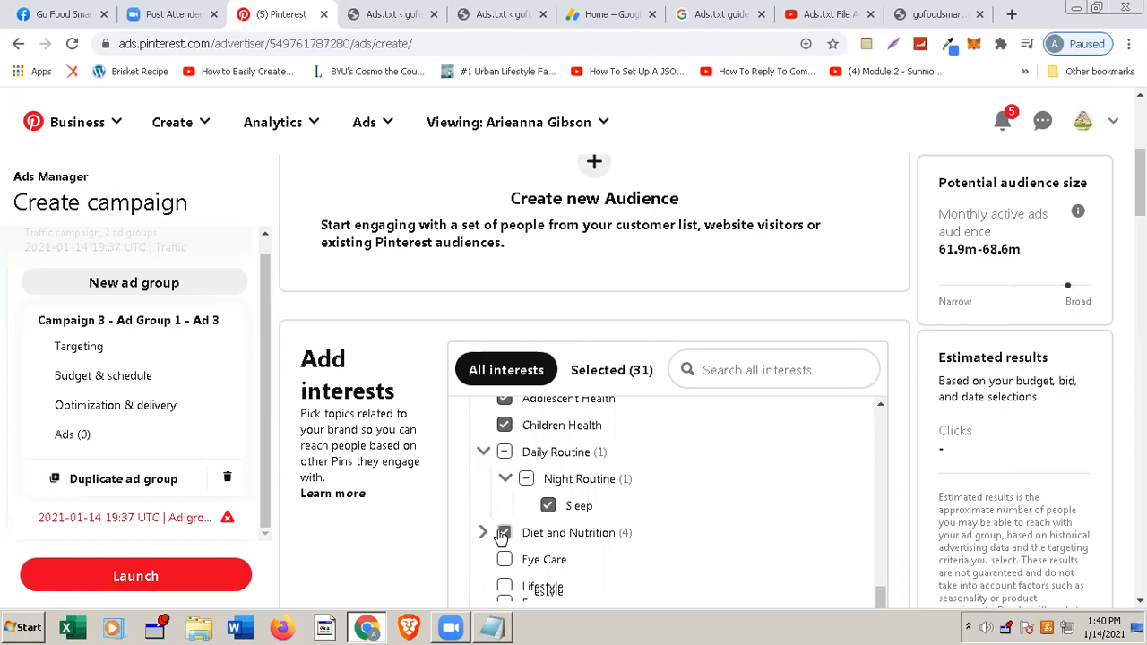
left_click(504, 560)
scroll(505, 557, "down", 2)
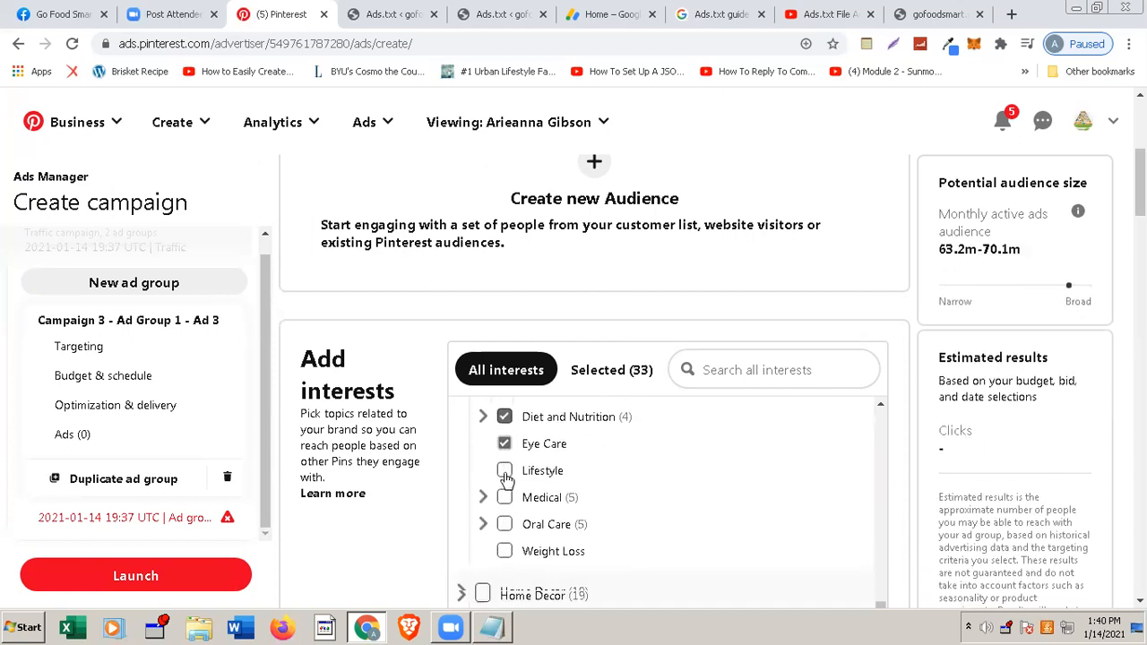
left_click(505, 472)
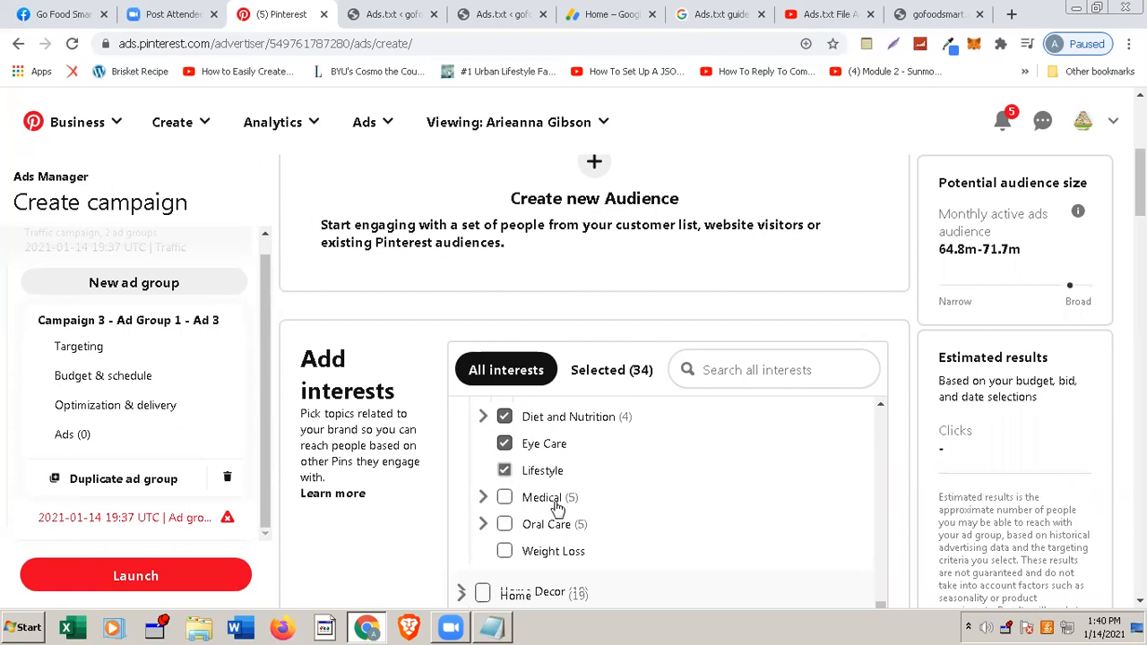
scroll(538, 543, "down", 1)
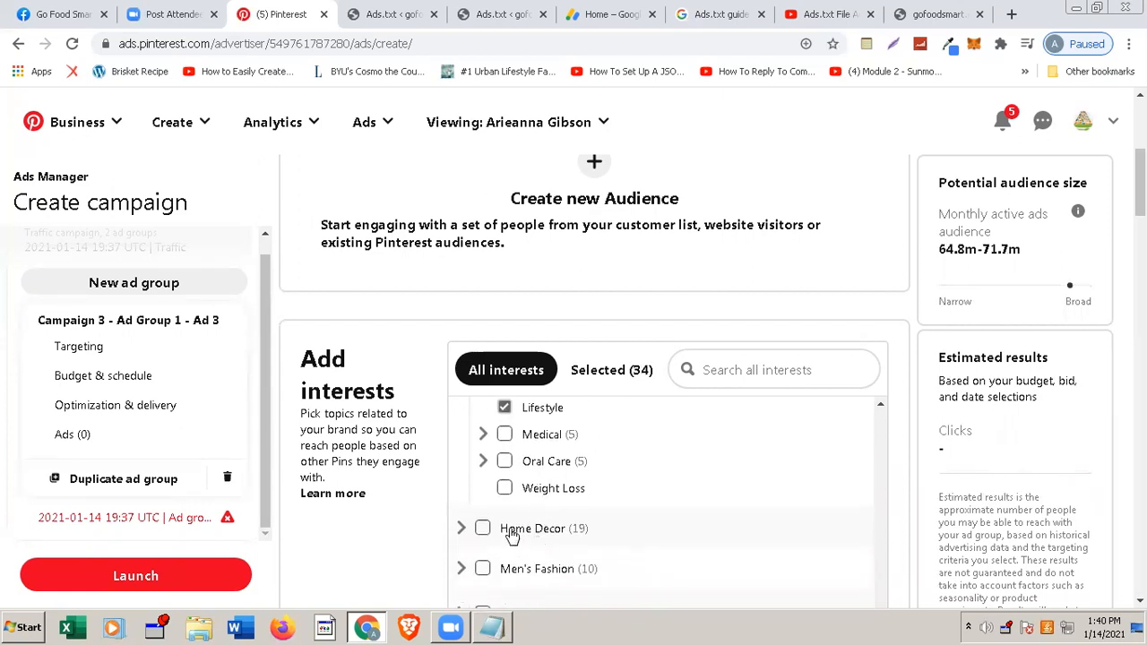
left_click(504, 488)
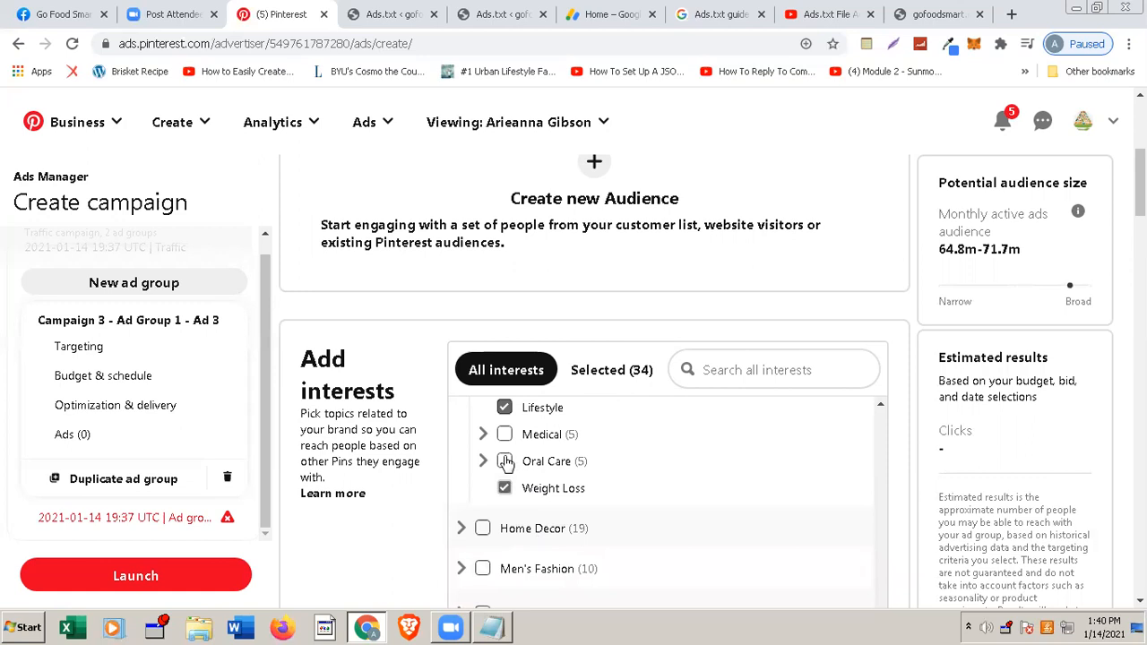
left_click(506, 462)
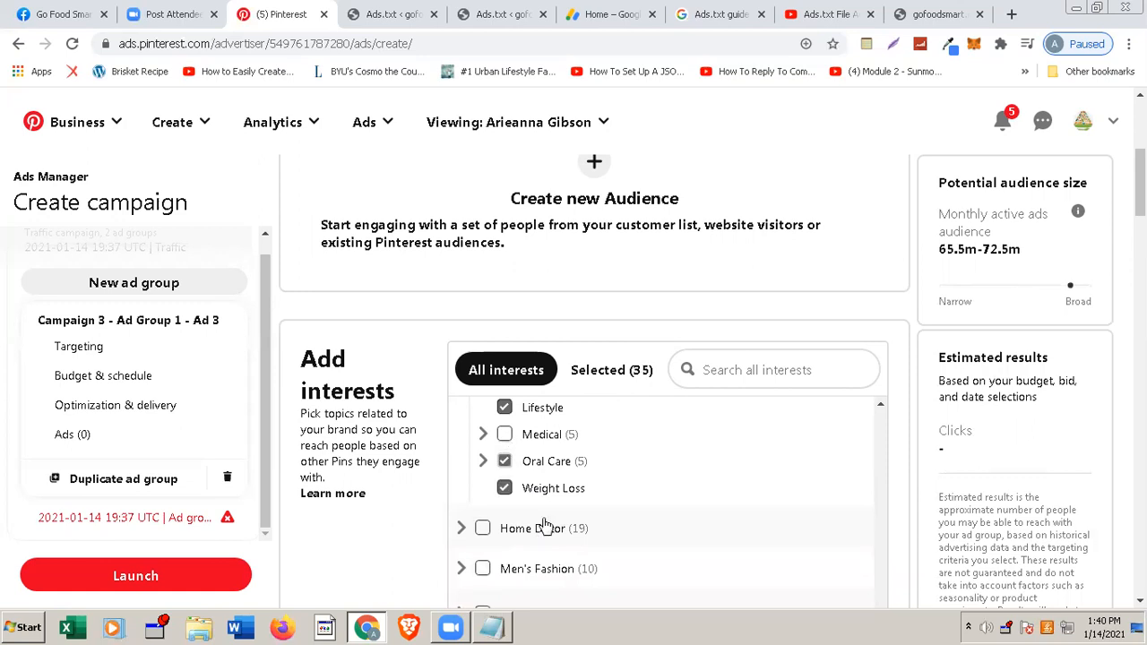
left_click(505, 436)
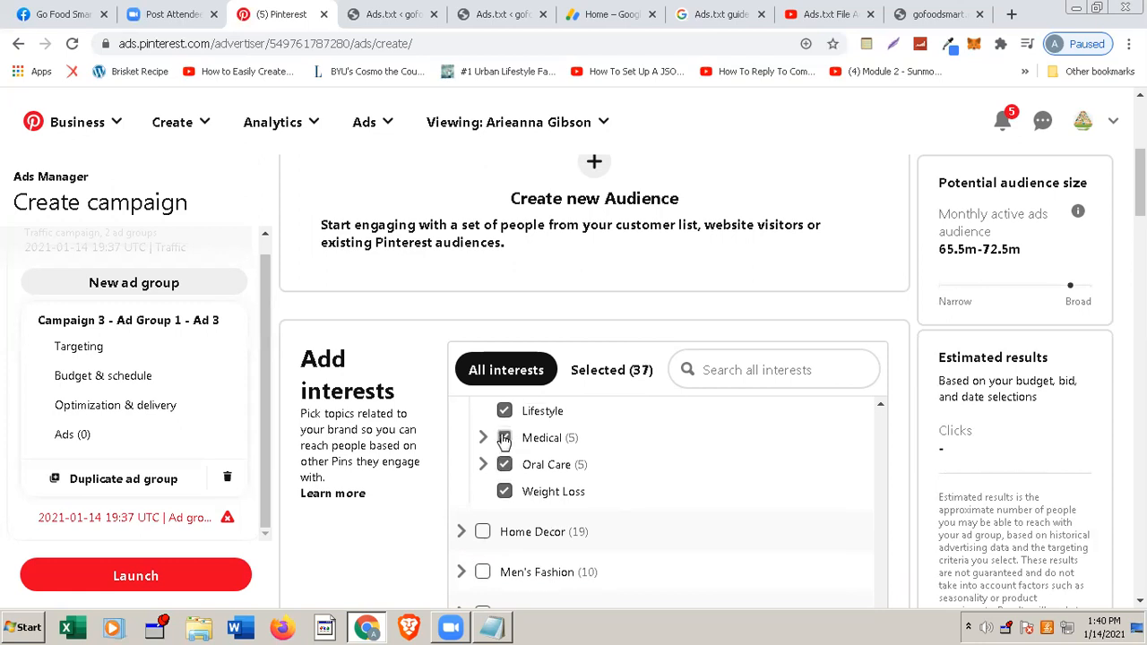
- Go to the ad group's Keywords section and start a search for related keywords
scroll(527, 509, "down", 2)
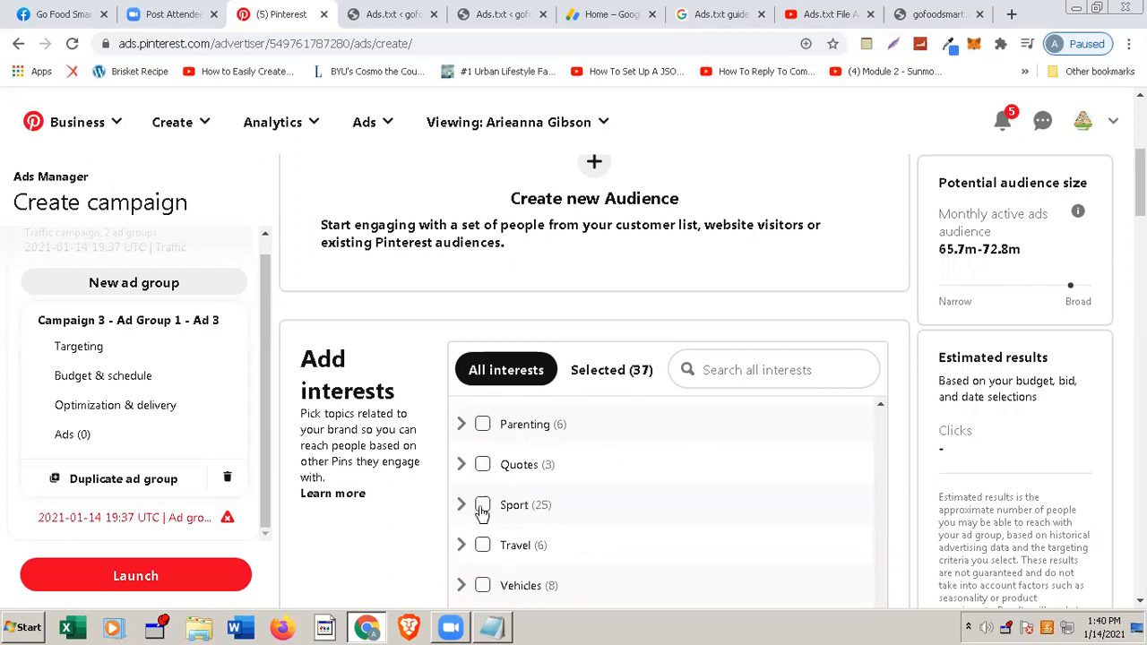
scroll(401, 556, "down", 5)
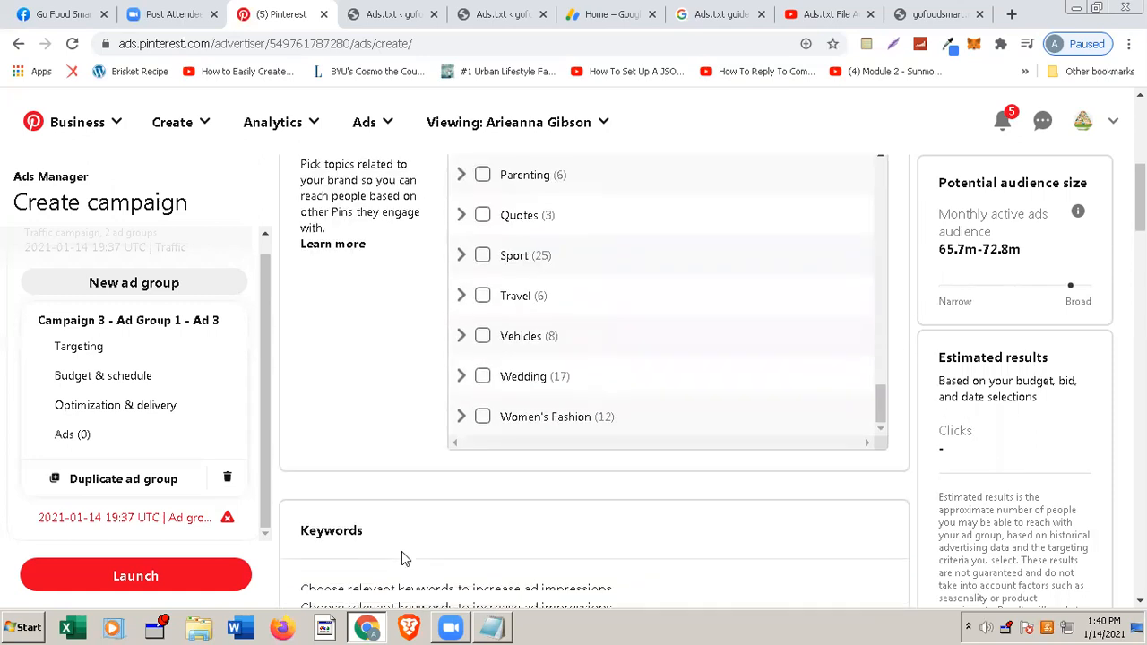
scroll(401, 560, "down", 2)
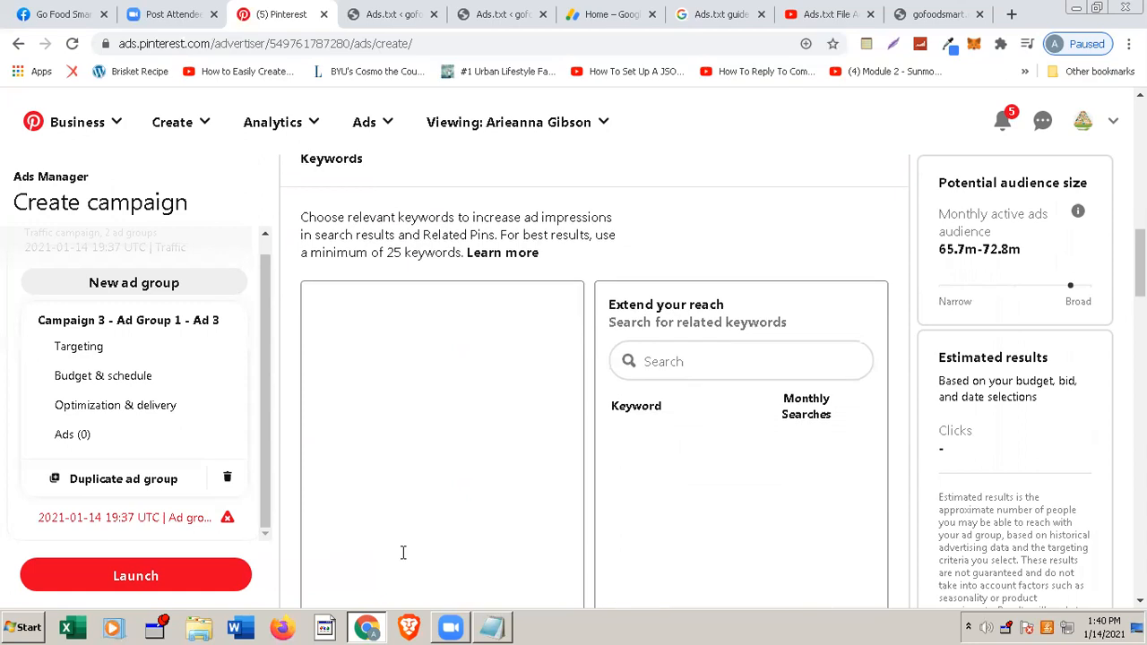
scroll(402, 553, "down", 1)
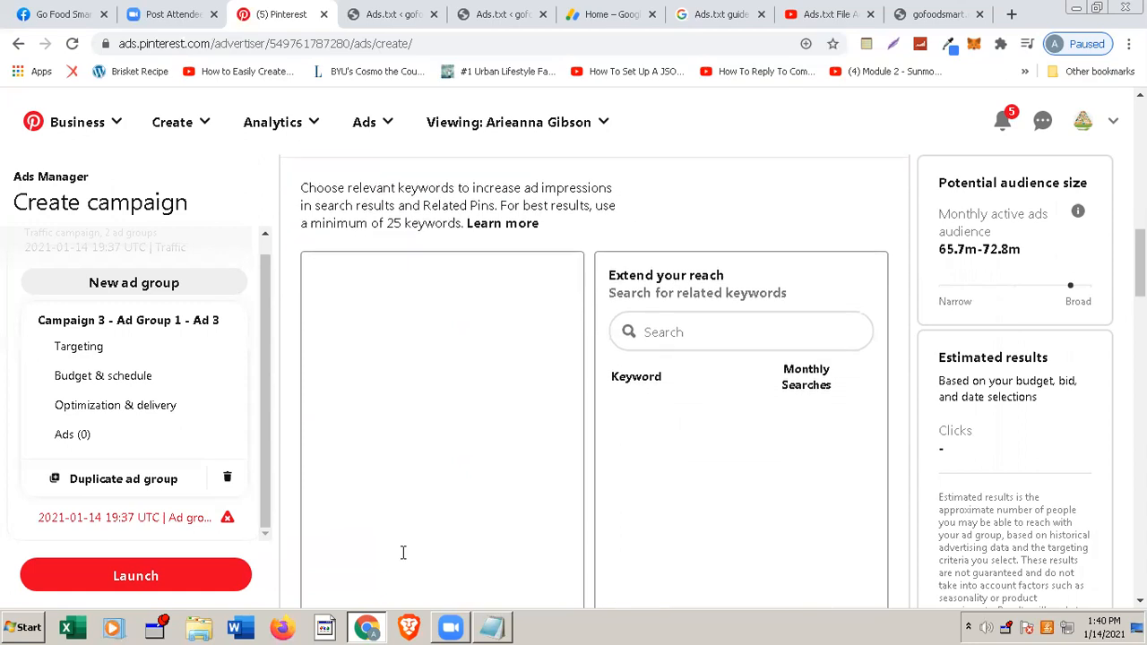
left_click(702, 327)
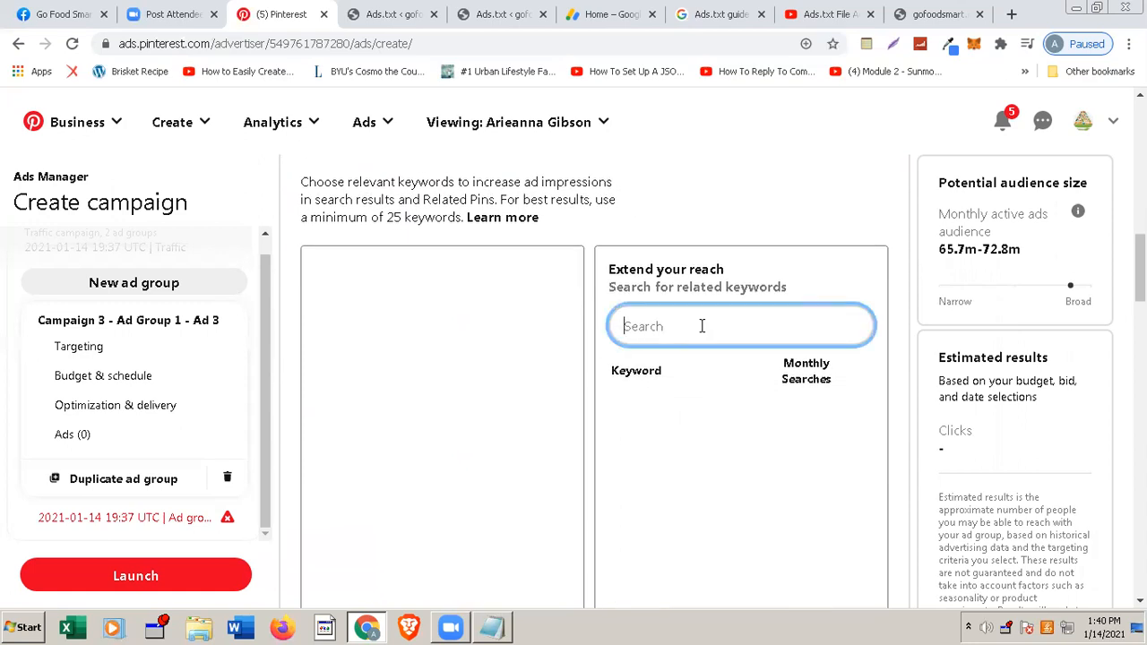
- Try to find related keywords for "lose weight," and clear the search term
type("hea")
key("BackSpace")
key("BackSpace")
key("BackSpace")
type("lose weight,")
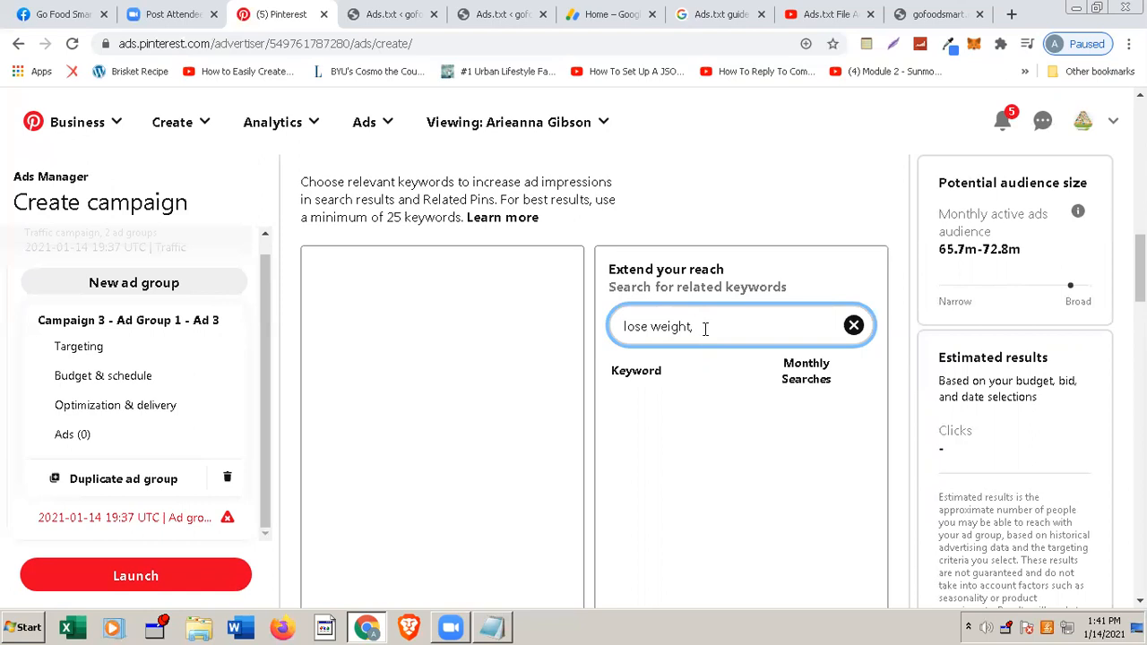
key("BackSpace")
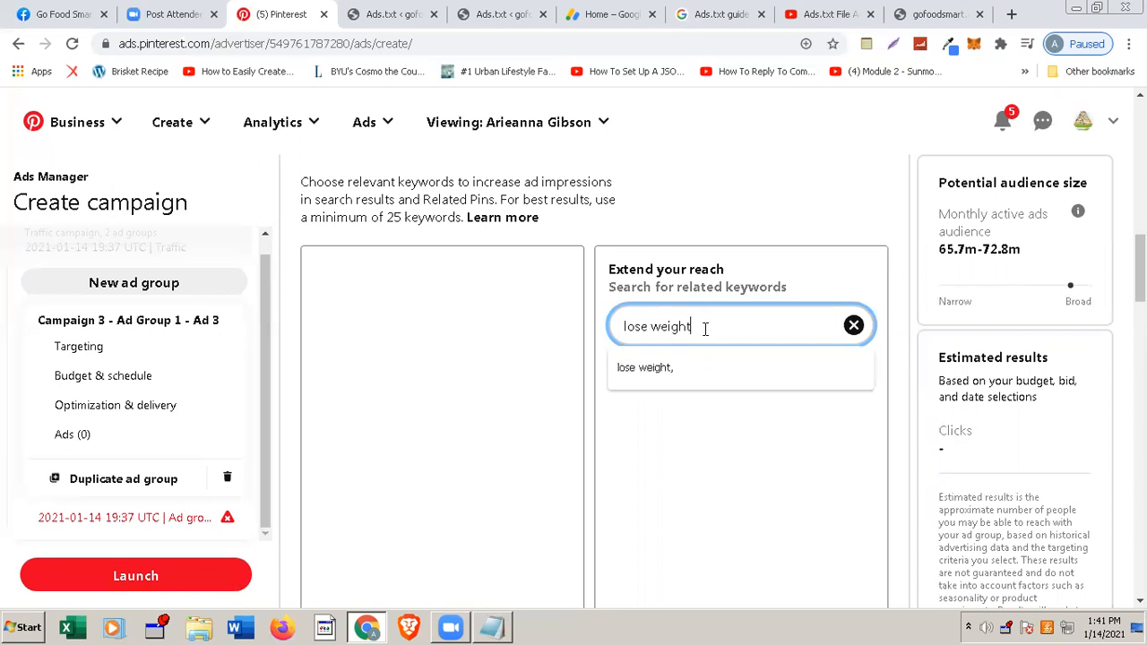
key("BackSpace")
key("BackSpace")
key("BackSpace")
key("BackSpace")
key("BackSpace")
key("BackSpace")
key("BackSpace")
key("BackSpace")
key("BackSpace")
key("BackSpace")
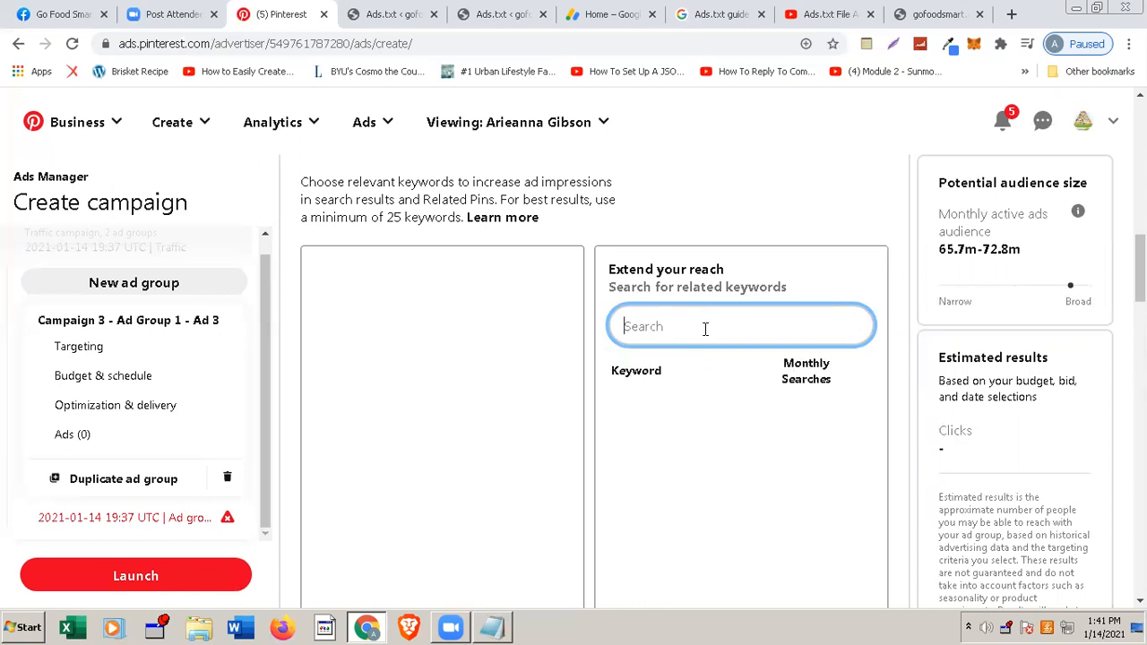
- Search related keywords for "diet" and add whole30 diet, paleo diet, easy diet, diet food, diet meals and eat
type("diet")
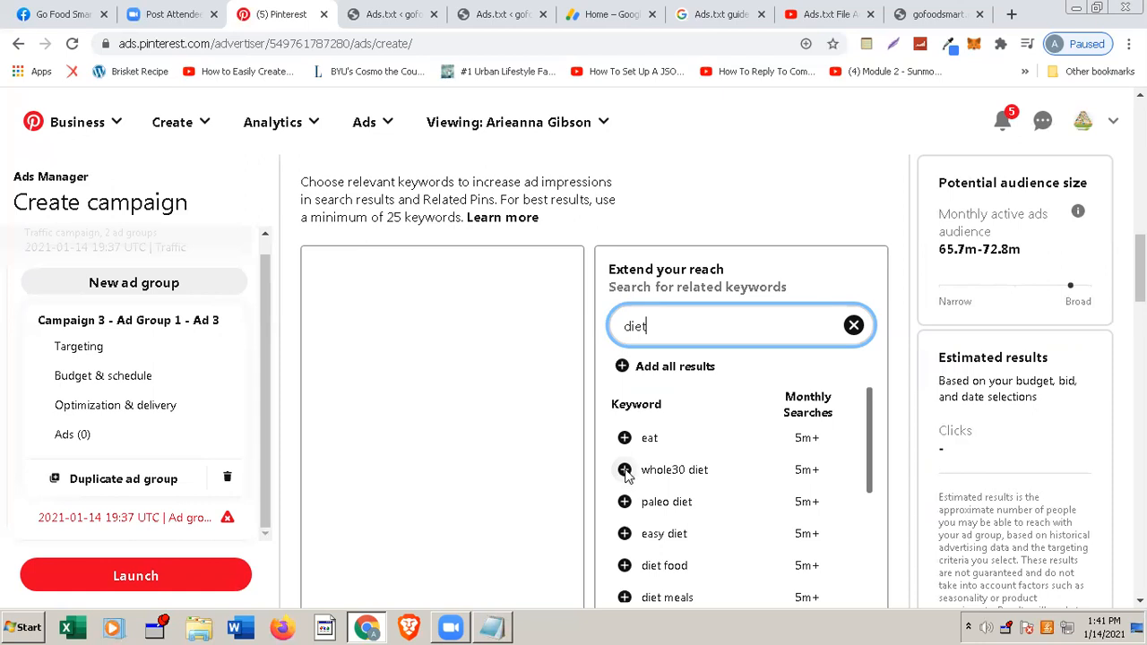
left_click(625, 471)
left_click(625, 502)
left_click(625, 534)
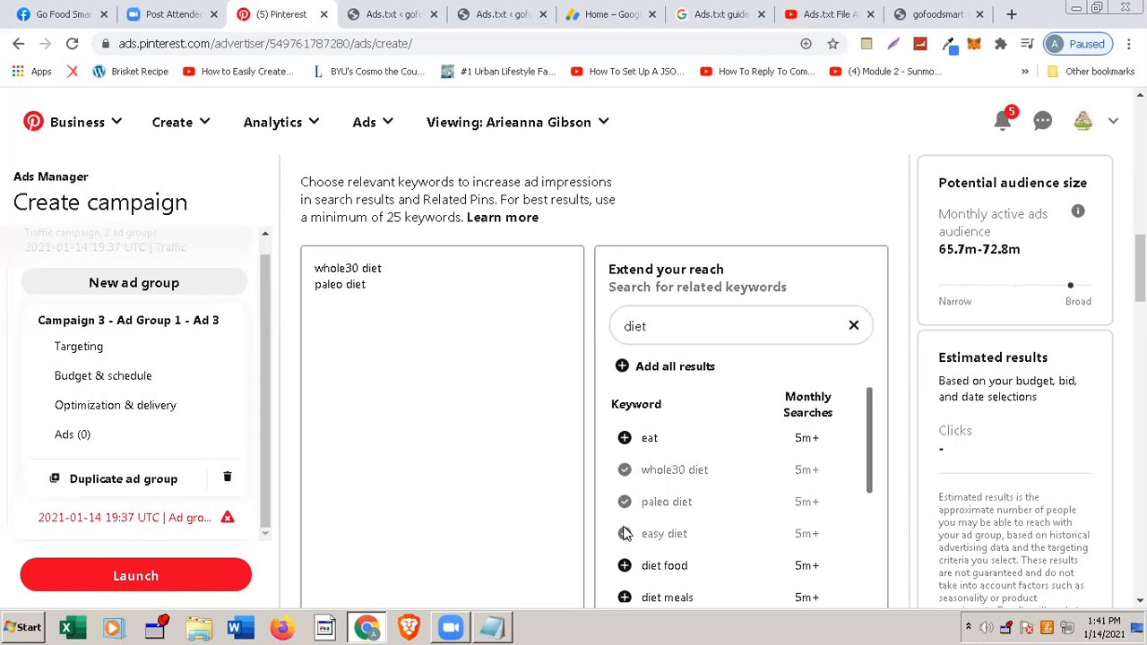
left_click(625, 565)
left_click(625, 596)
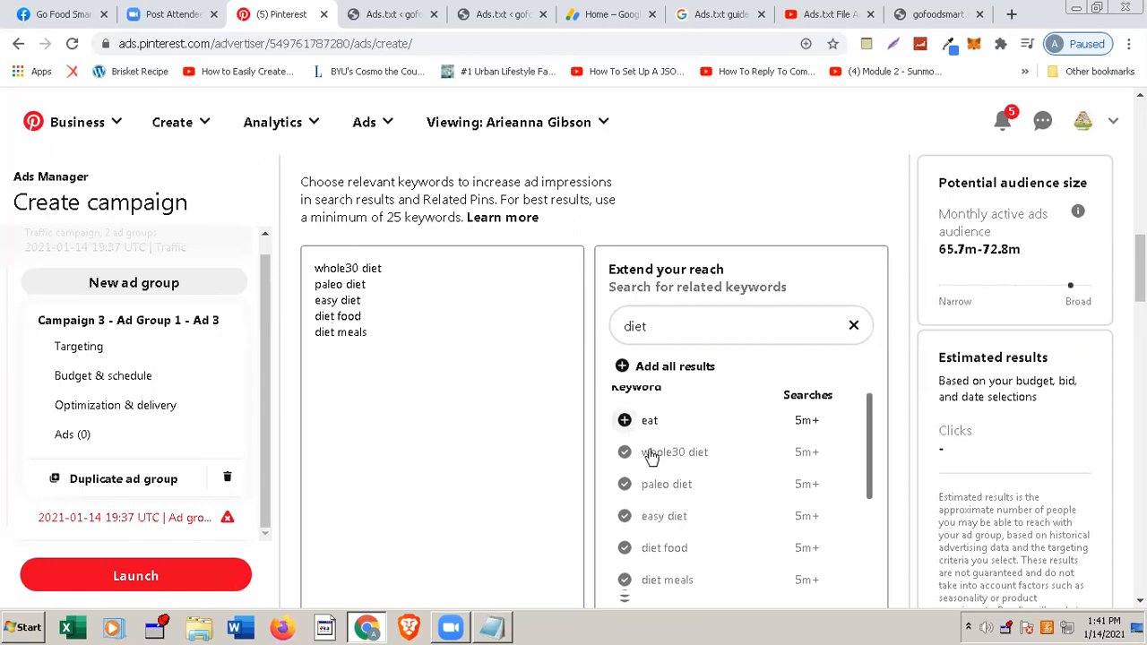
left_click(625, 420)
- Add the related keywords fitness diet, weight loss diet and low carb diet from the "diet" results
scroll(658, 497, "down", 1)
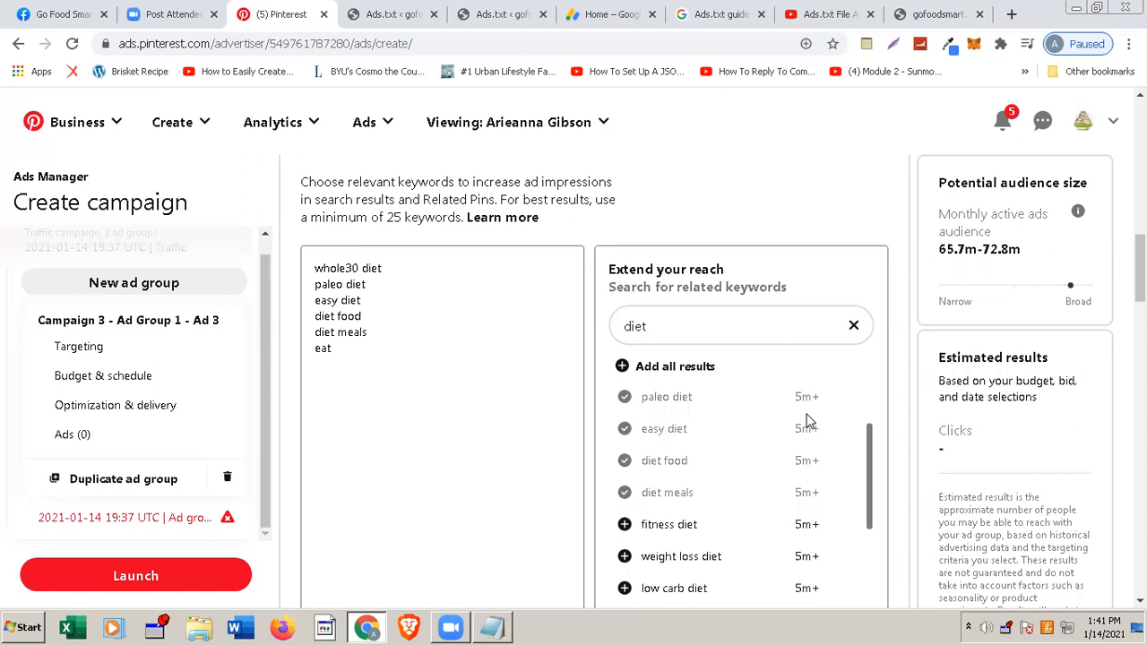
scroll(759, 484, "down", 1)
scroll(758, 487, "down", 1)
scroll(759, 486, "up", 1)
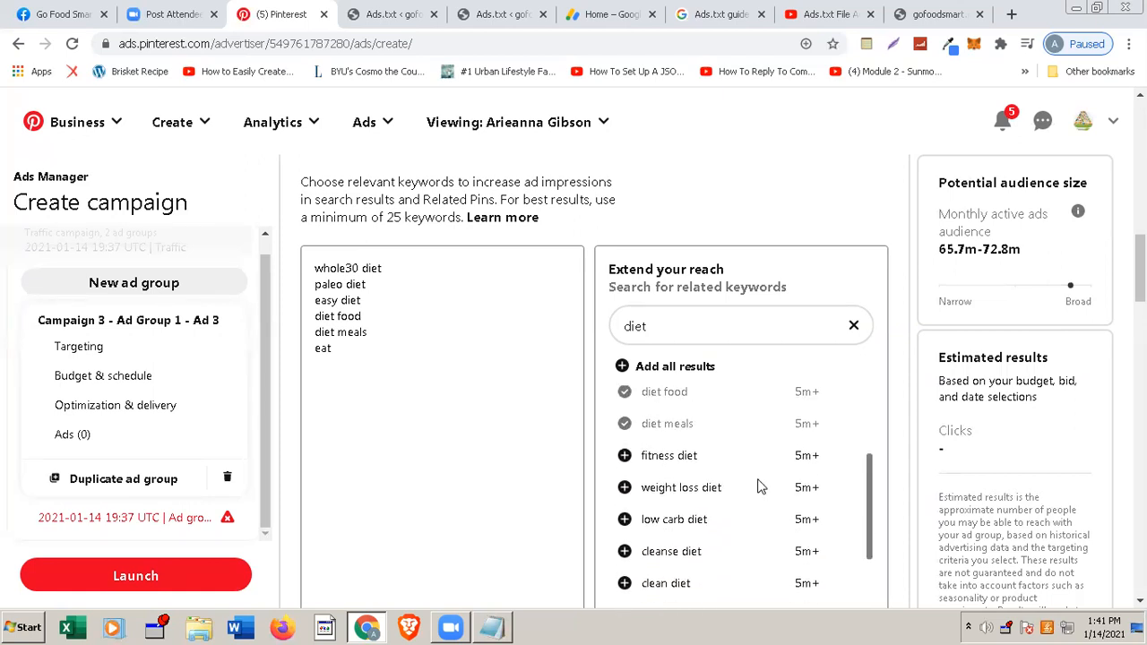
left_click(625, 457)
left_click(625, 489)
left_click(625, 521)
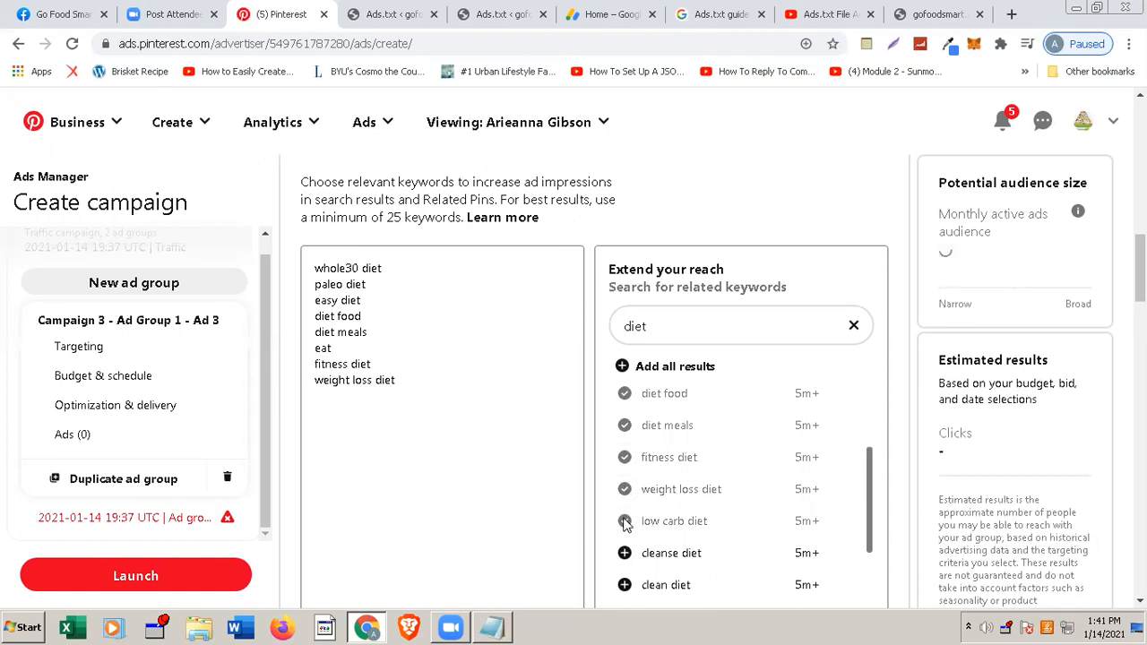
- Add cleanse diet, clean diet, weight and 21 day fix diet, plus all remaining results for "diet", to the keywords
scroll(624, 527, "down", 1)
left_click(625, 502)
left_click(625, 532)
scroll(624, 534, "down", 2)
left_click(625, 500)
left_click(625, 532)
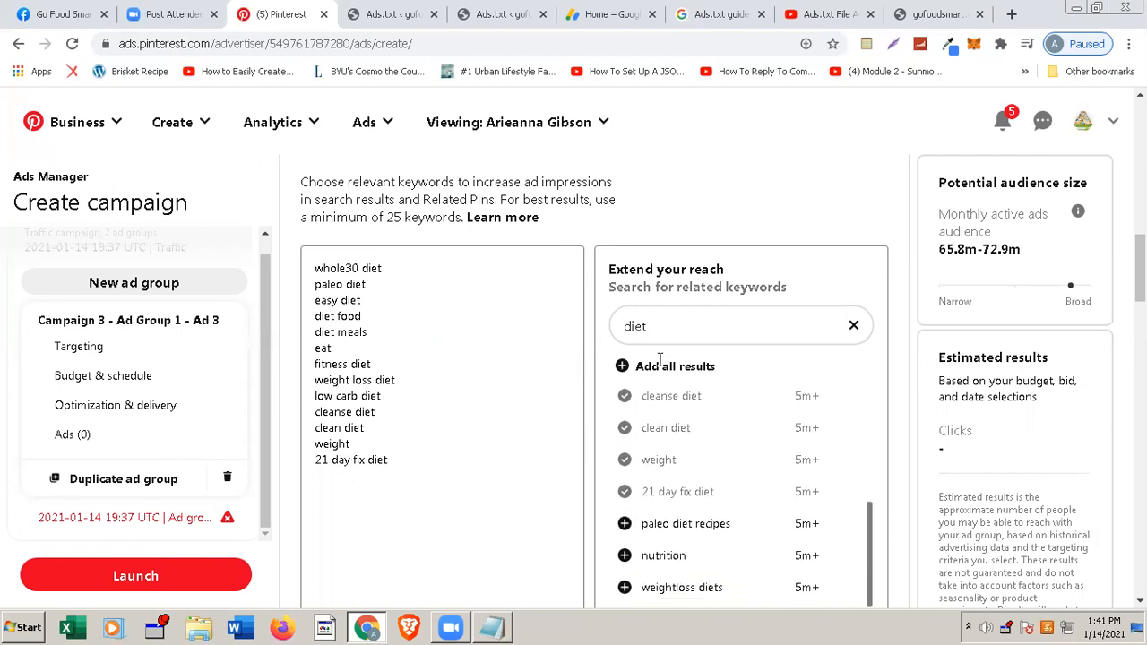
left_click(622, 367)
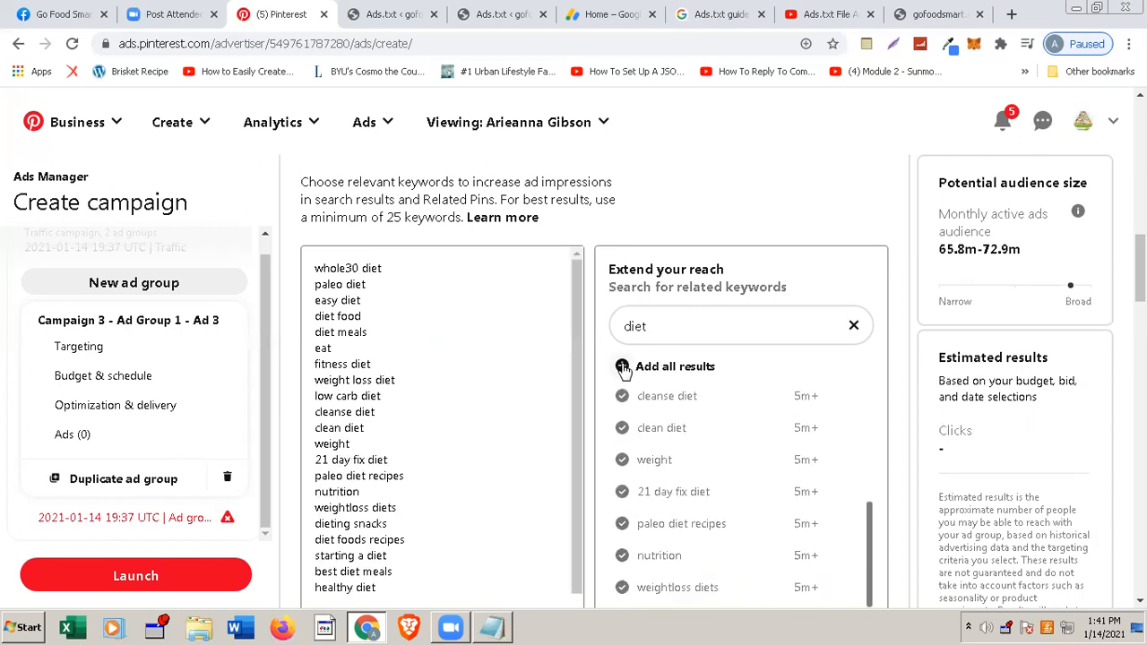
scroll(643, 465, "down", 3)
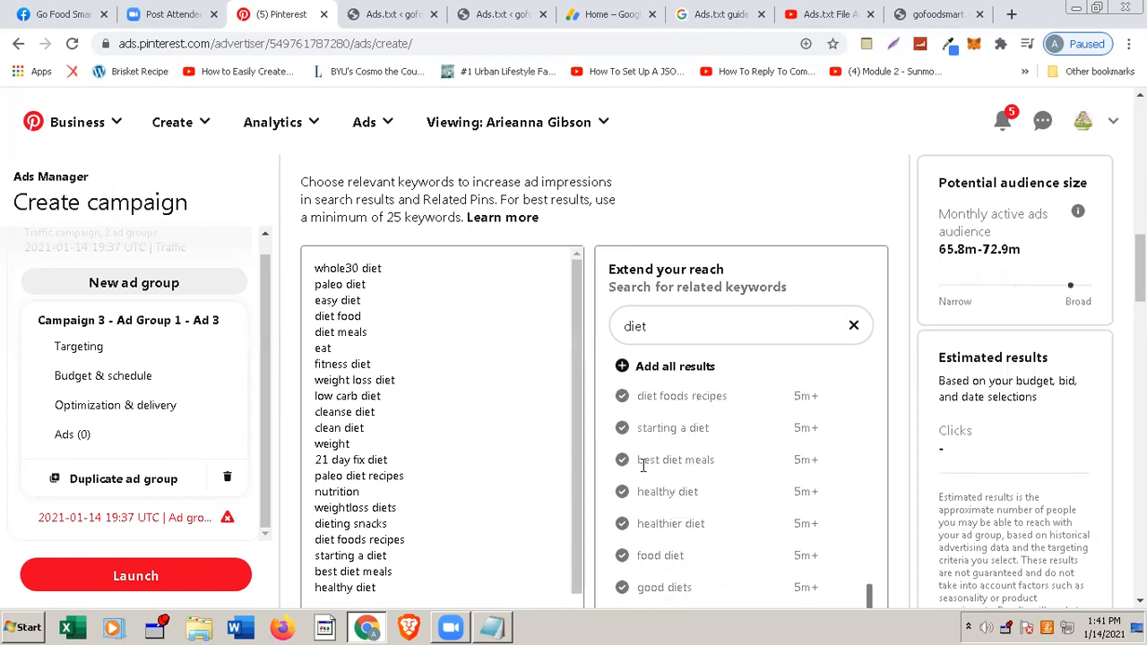
- Search related keywords for "health" and add all the results to the ad group's keyword list
double_click(634, 325)
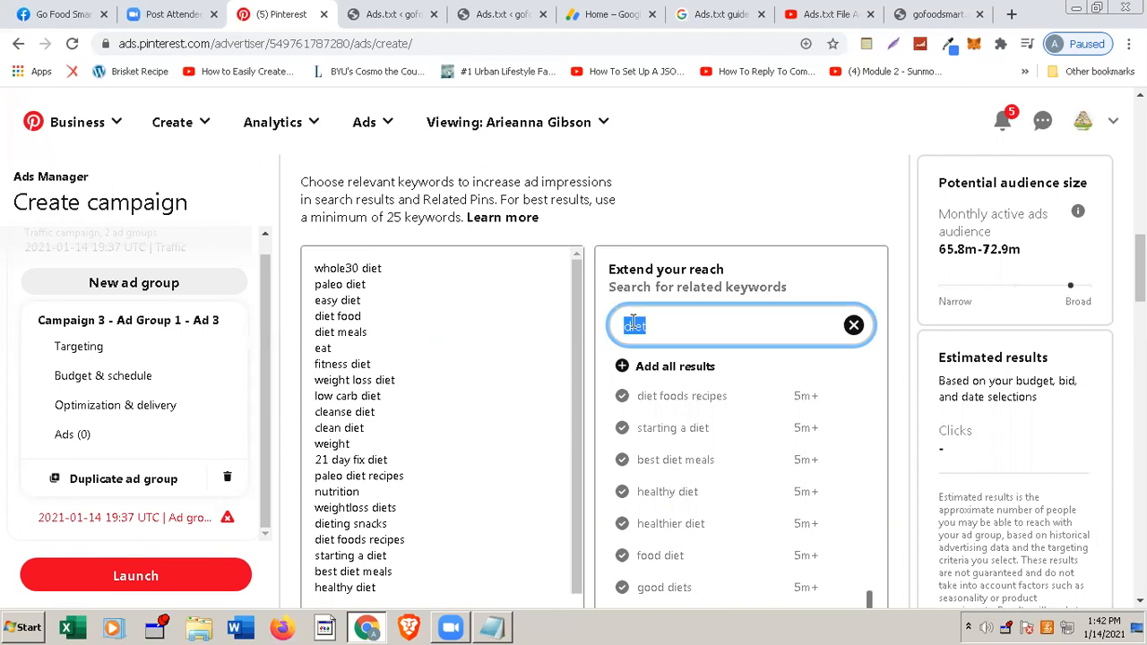
key("BackSpace")
type("health")
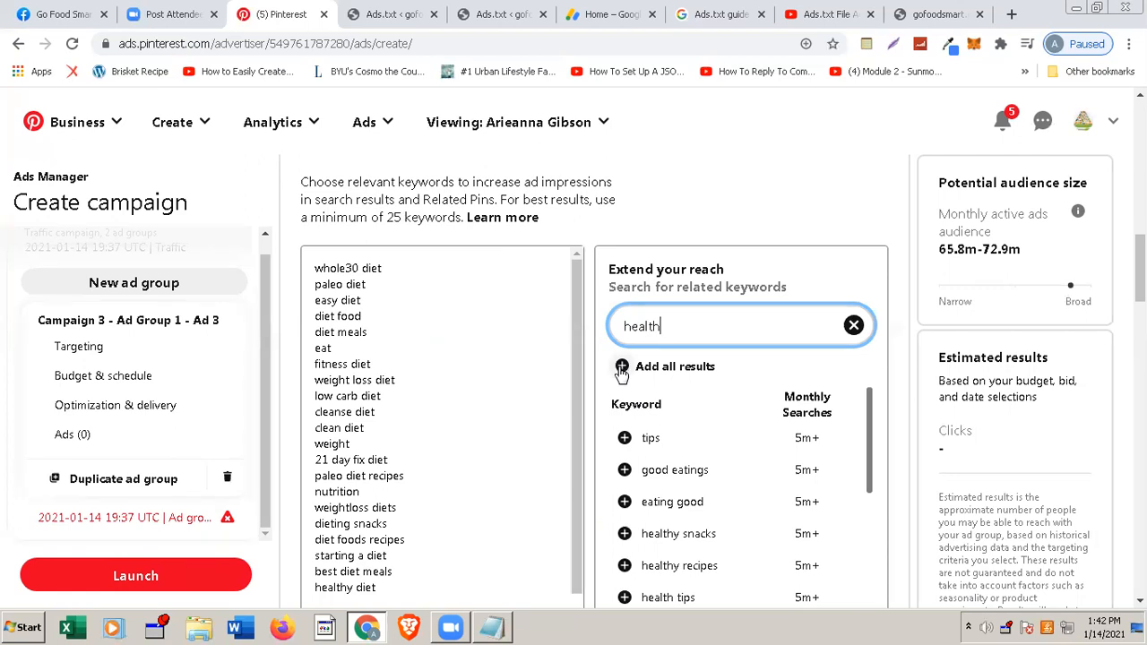
left_click(621, 369)
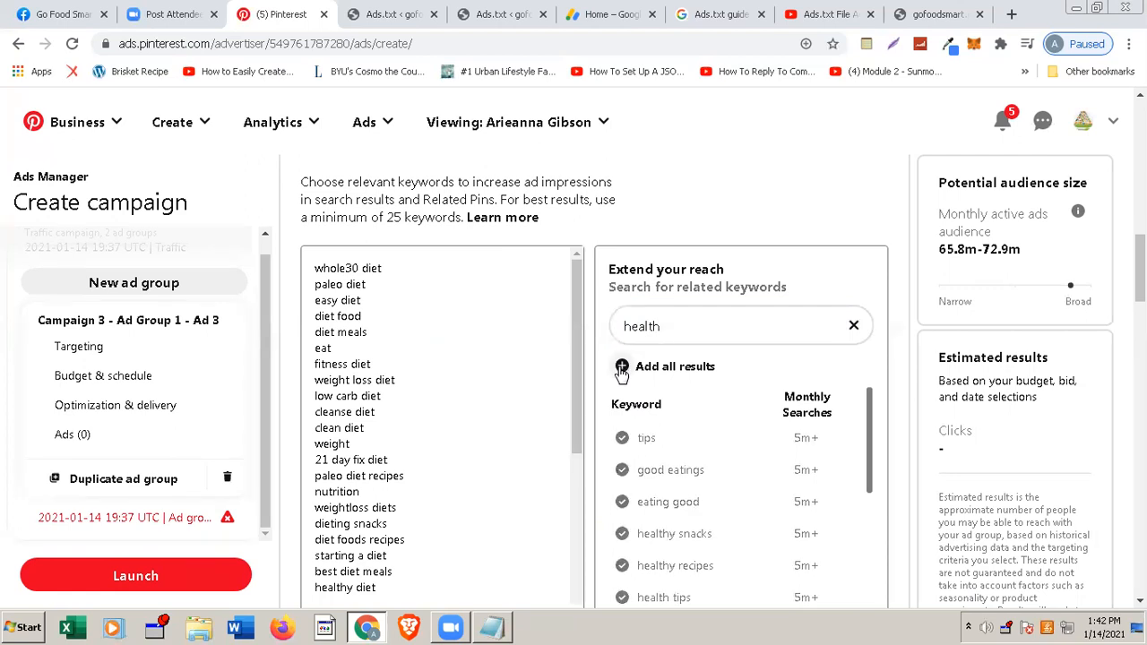
- Replace the keyword search term with "food" and add all of its results to the list
double_click(644, 327)
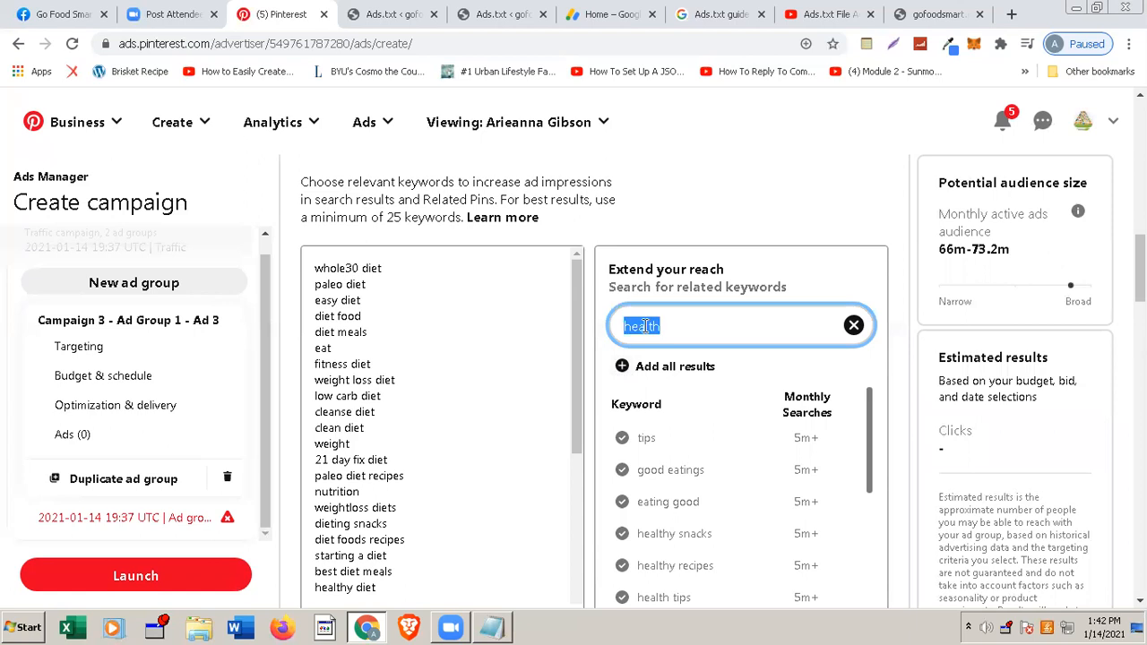
type("food")
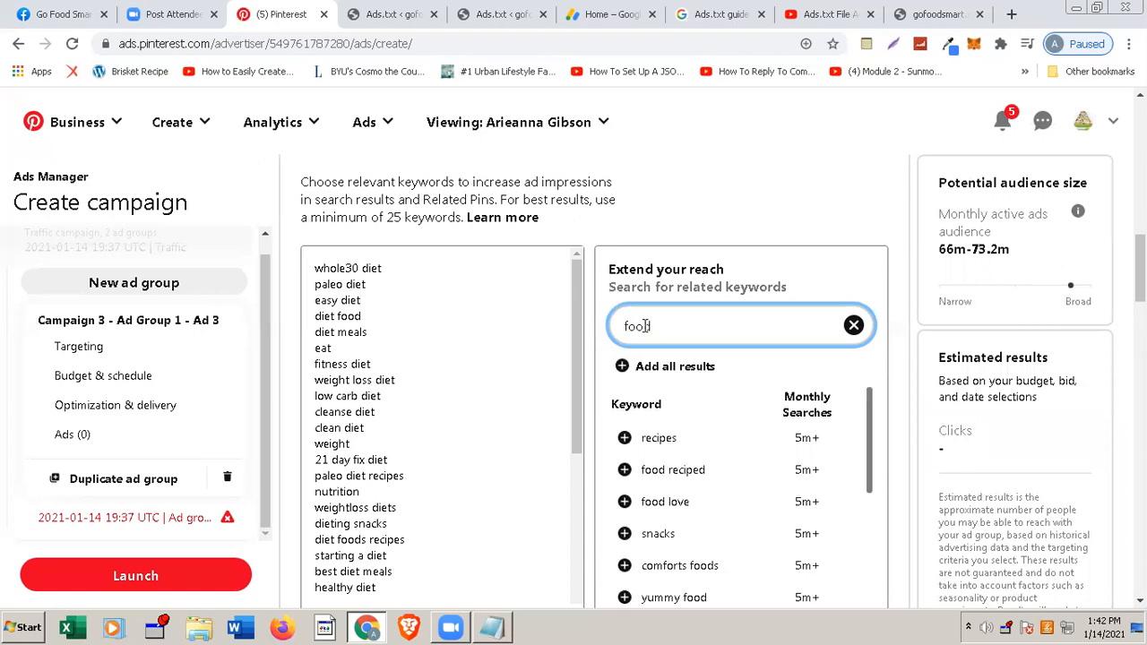
left_click(622, 366)
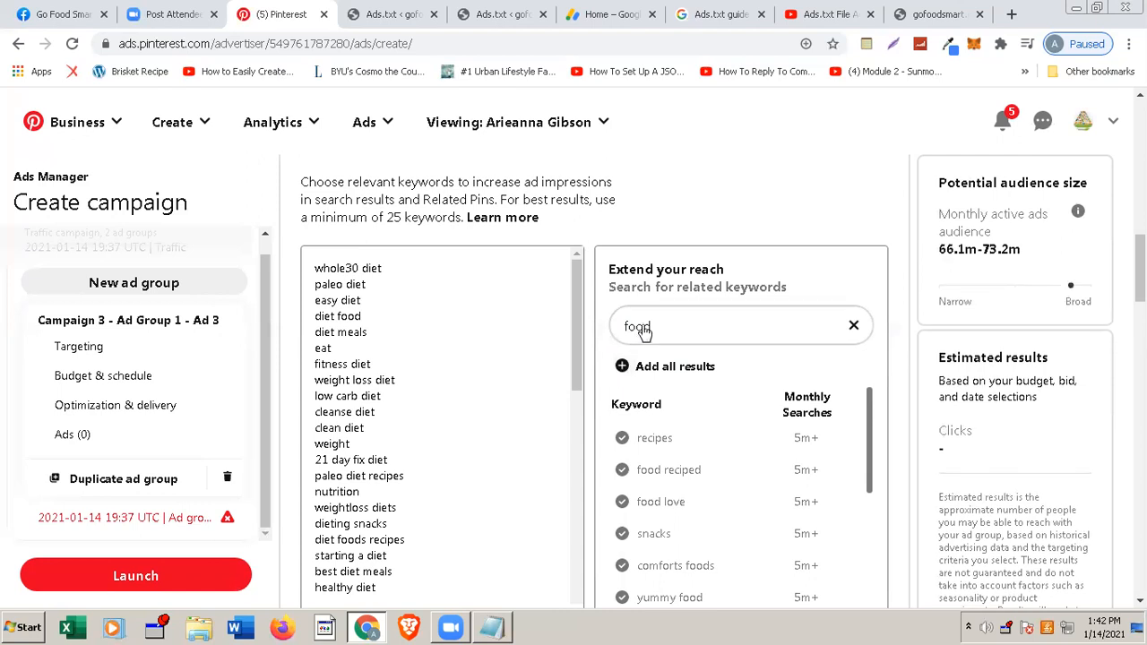
- Find related keywords for "keto" and add every result to the ad group's keywords
double_click(643, 327)
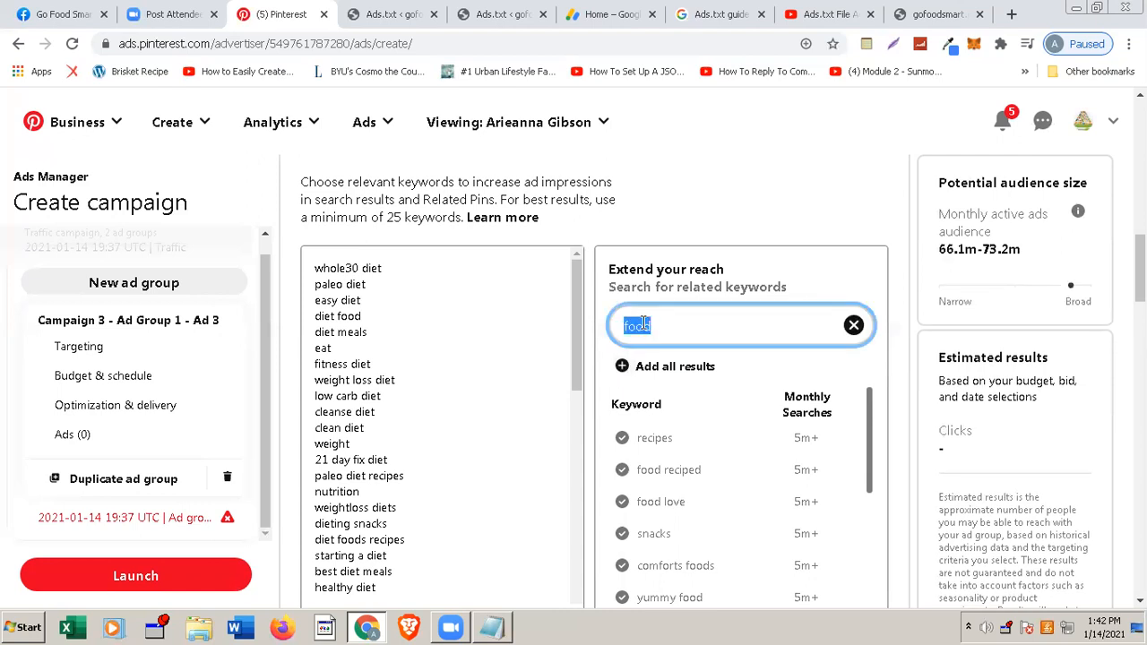
key("BackSpace")
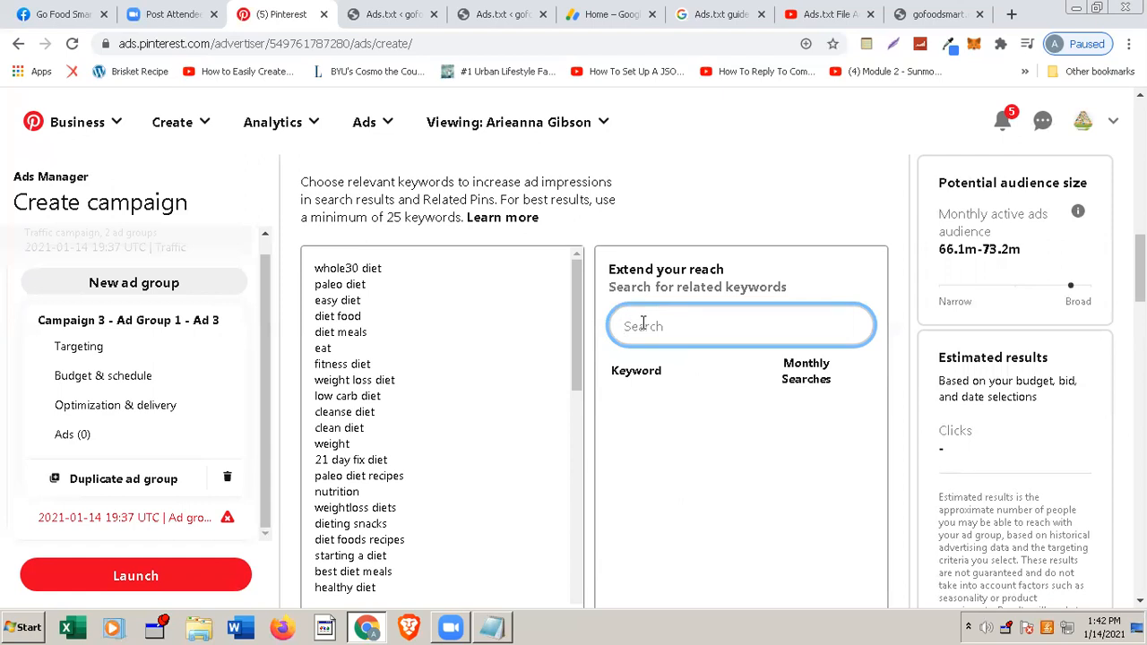
type("keto")
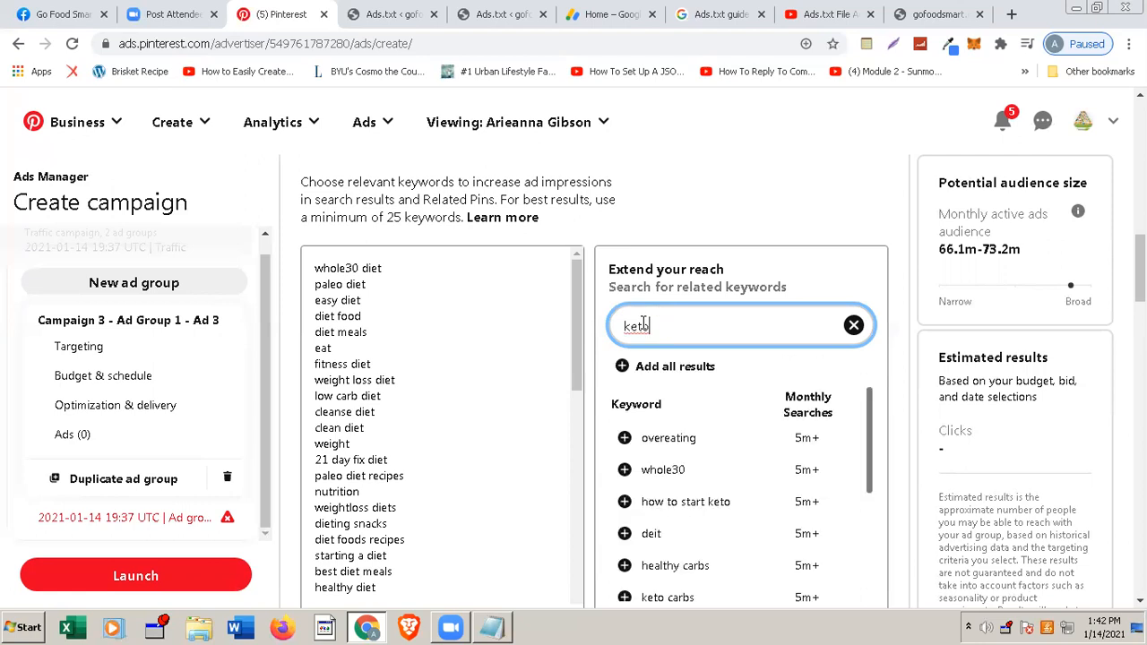
left_click(622, 369)
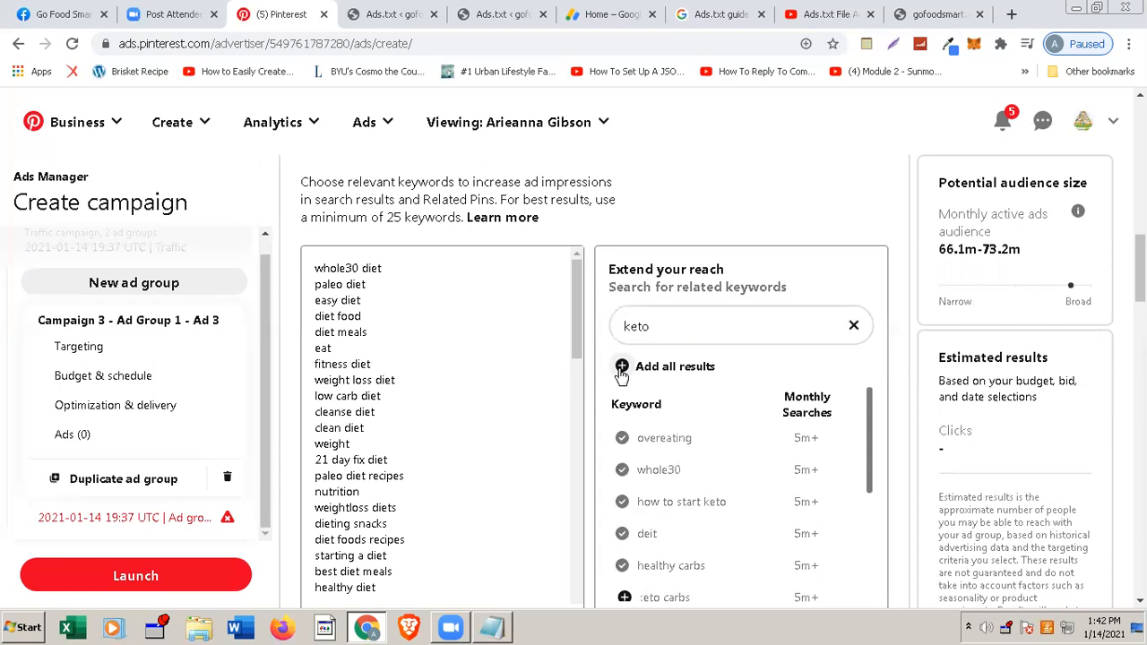
- Limit the ad group's language targeting to English only, keeping genders, ages and locations at their defaults
scroll(599, 462, "down", 1)
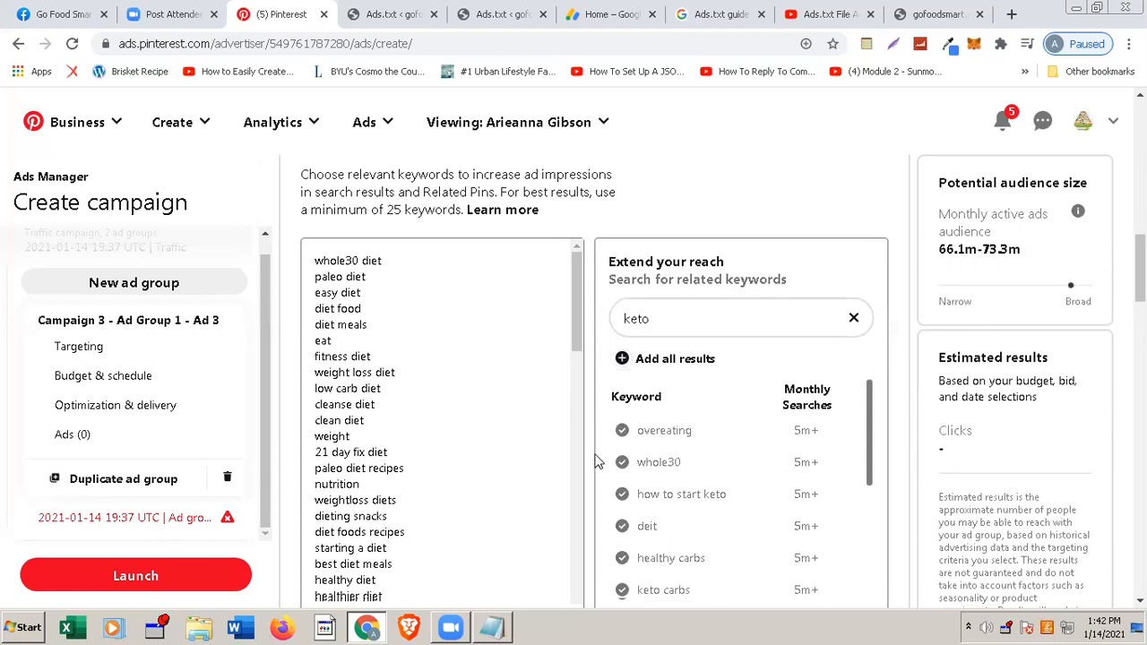
scroll(599, 462, "down", 4)
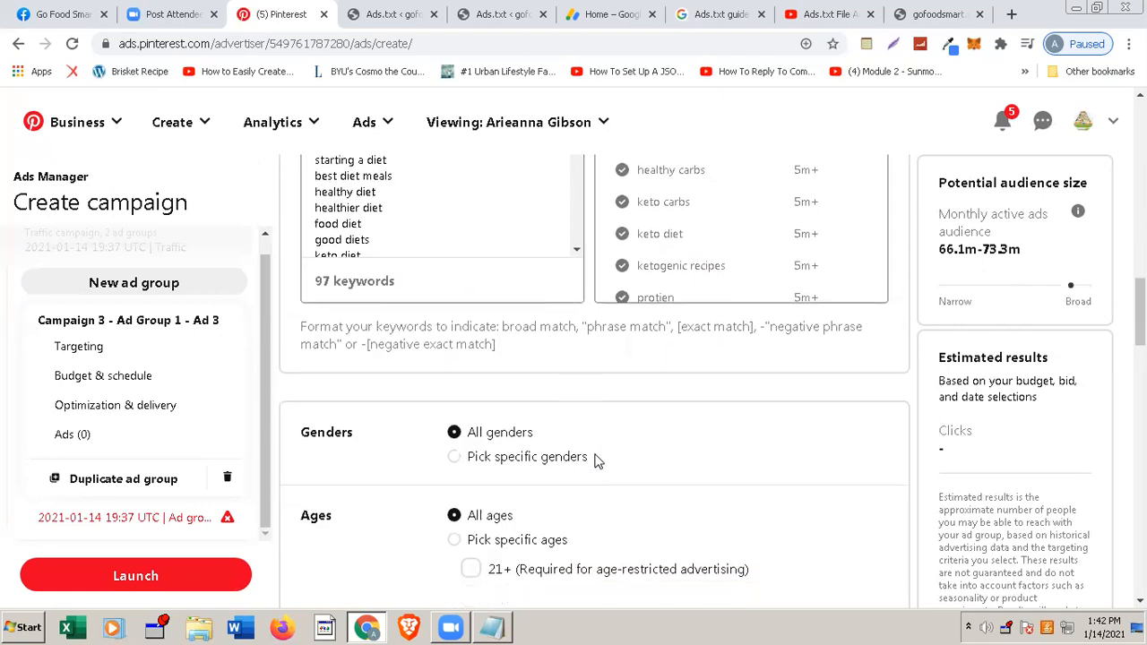
scroll(599, 461, "down", 2)
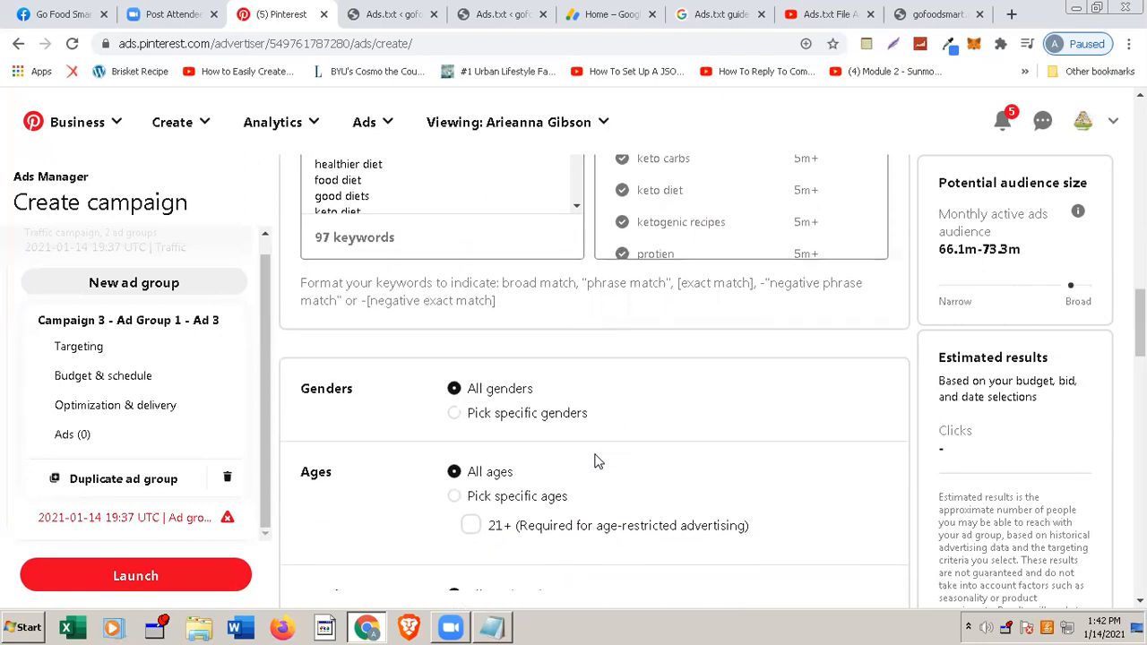
scroll(598, 462, "down", 2)
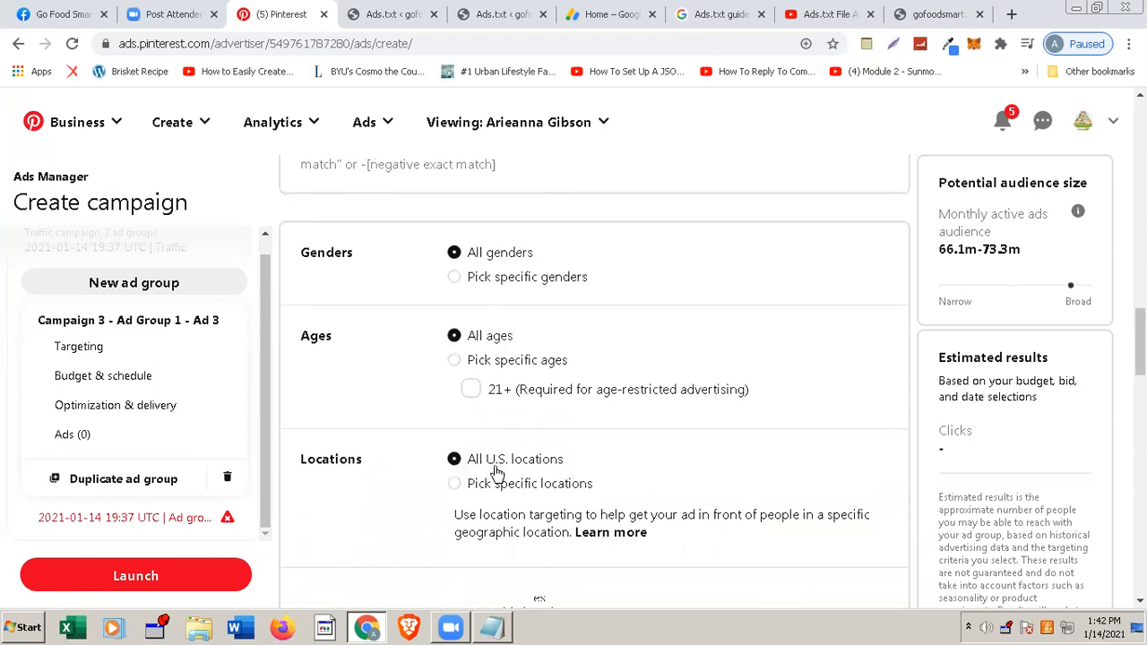
scroll(498, 475, "down", 2)
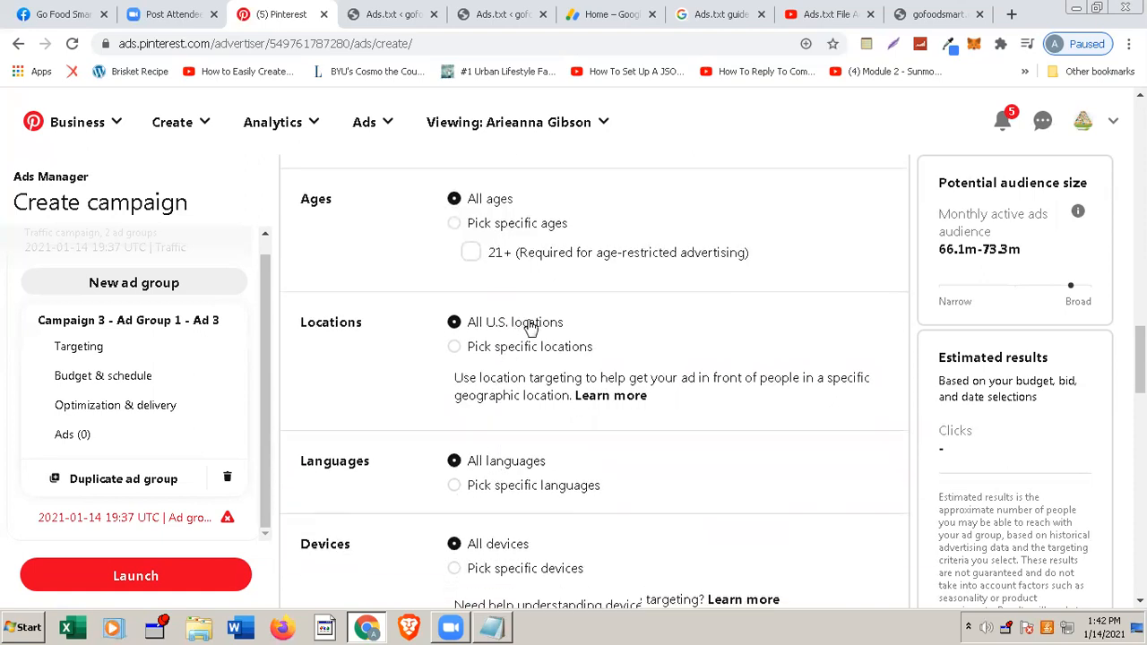
left_click(456, 487)
scroll(515, 477, "down", 3)
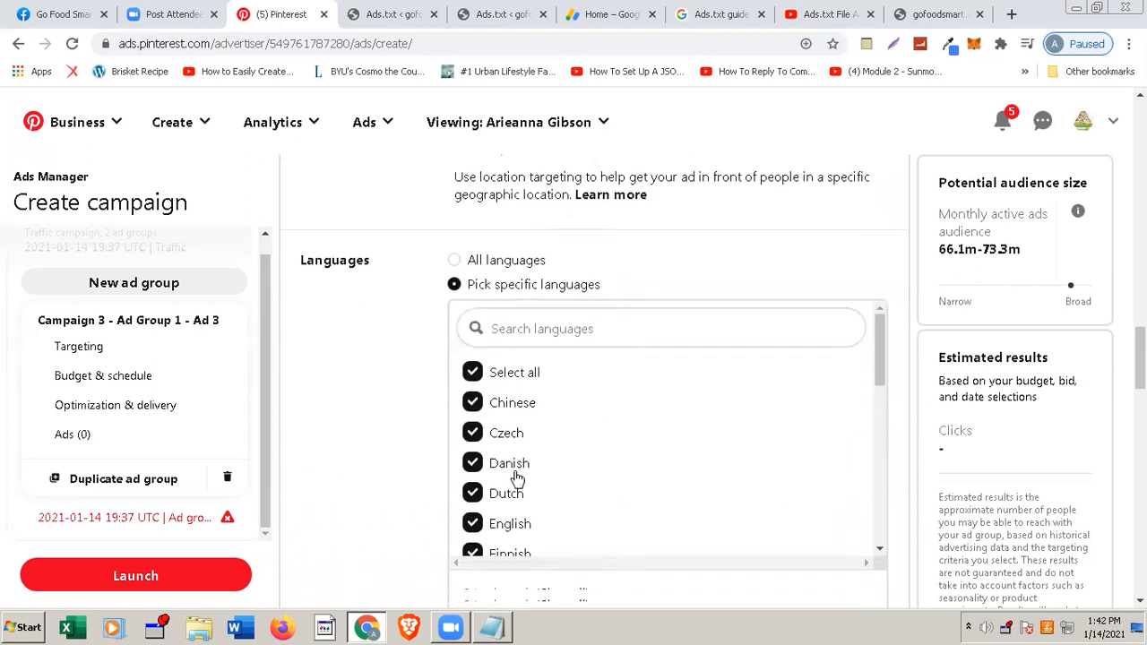
left_click(470, 373)
left_click(472, 525)
- Set the ad group's daily budget to 5 USD in the Budget & schedule section
scroll(415, 533, "down", 3)
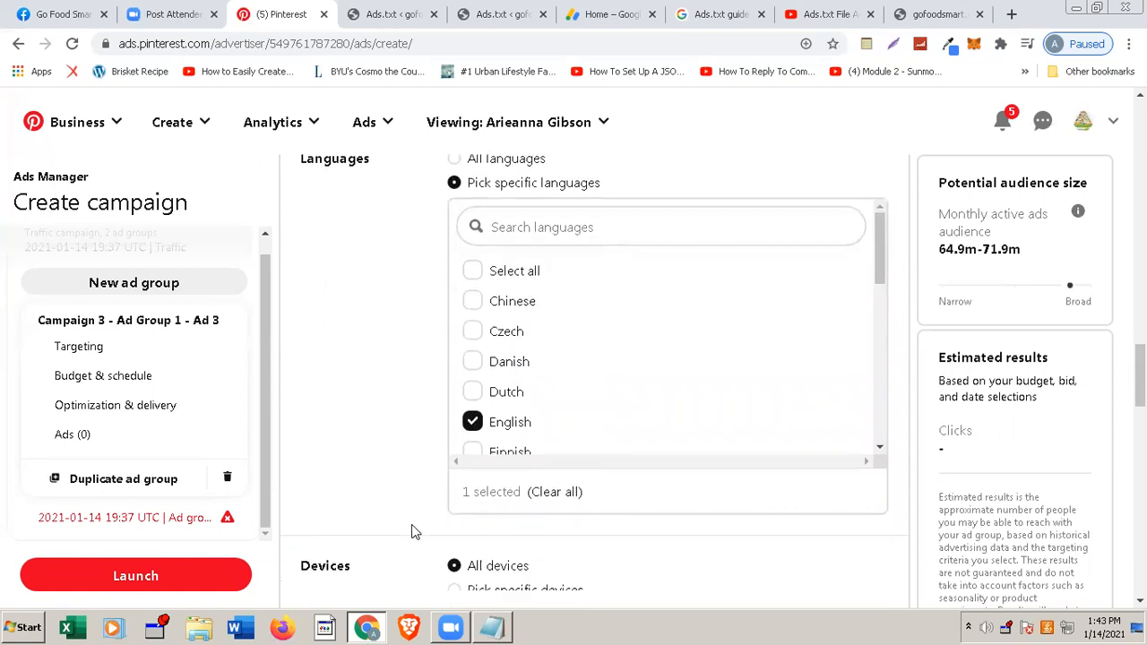
scroll(415, 532, "down", 3)
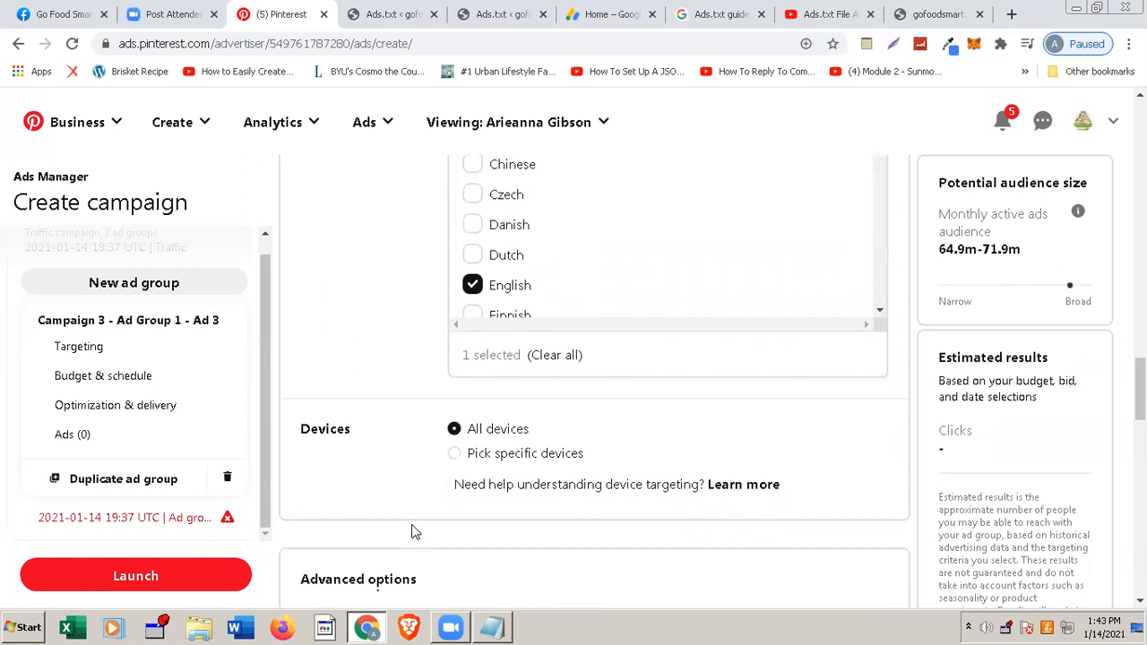
scroll(416, 532, "down", 2)
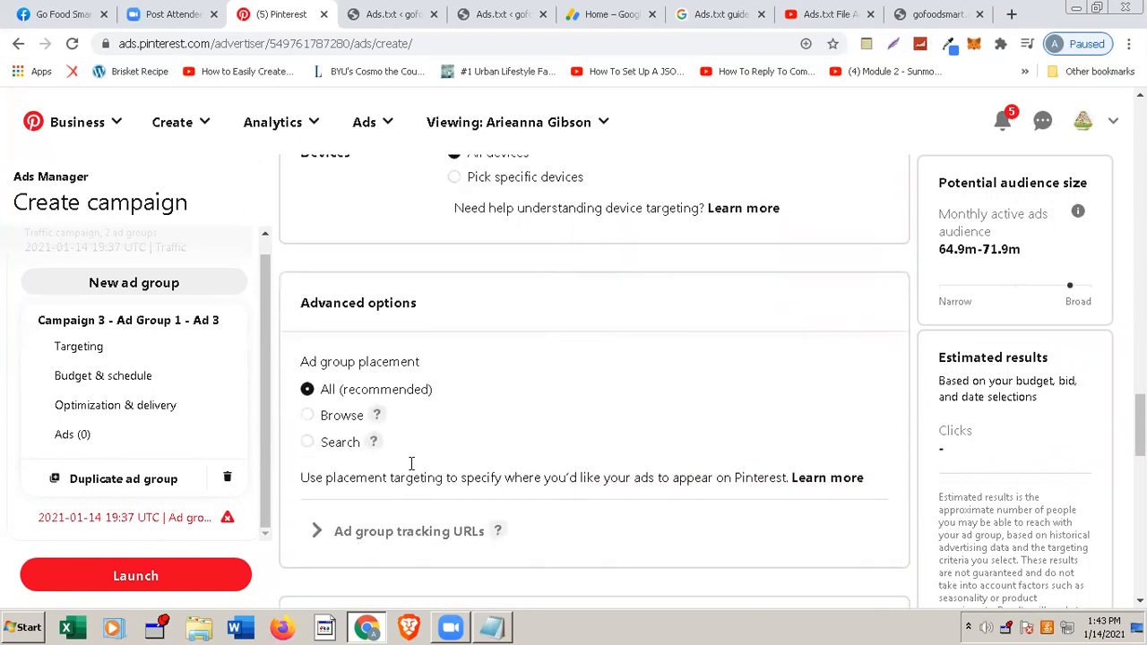
scroll(399, 538, "down", 3)
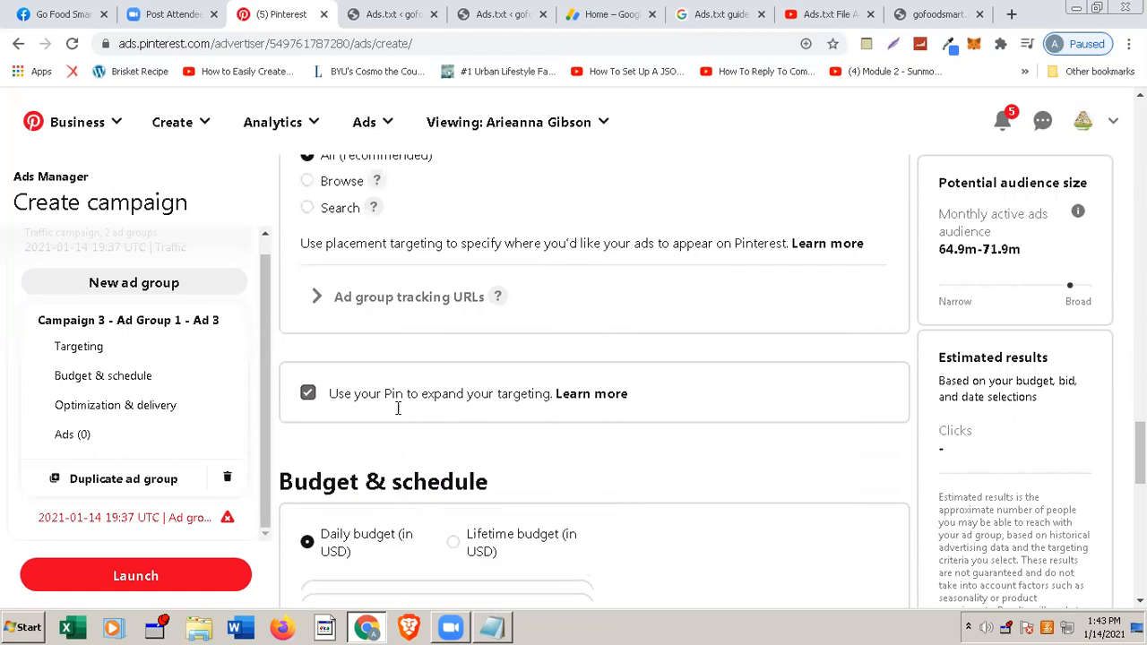
scroll(434, 439, "down", 2)
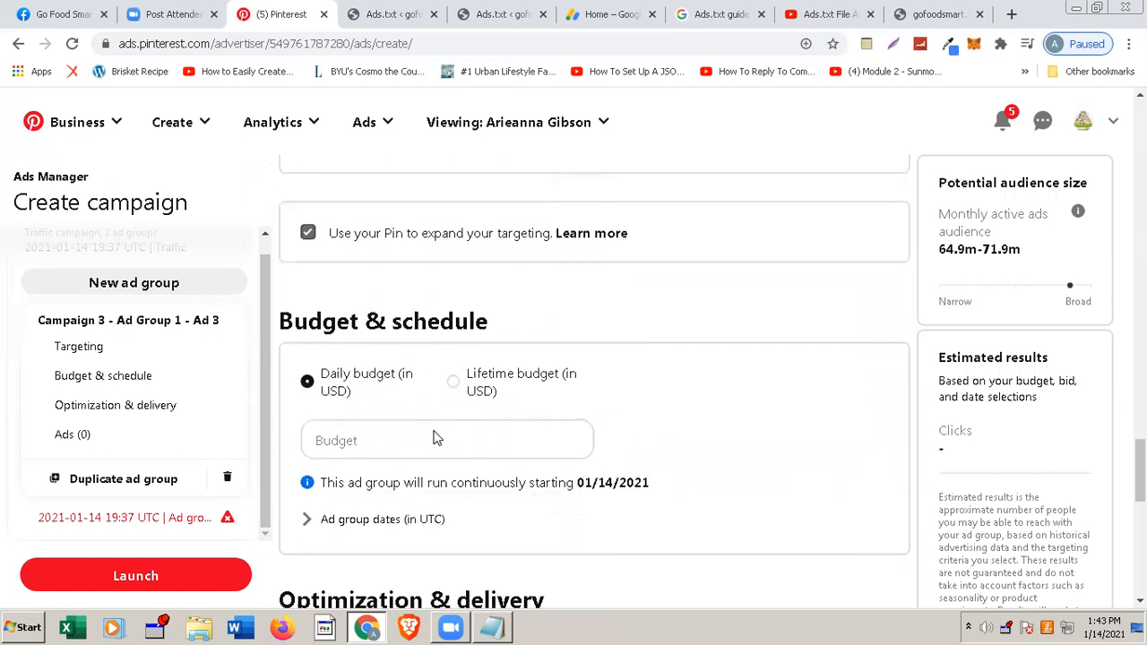
left_click(375, 445)
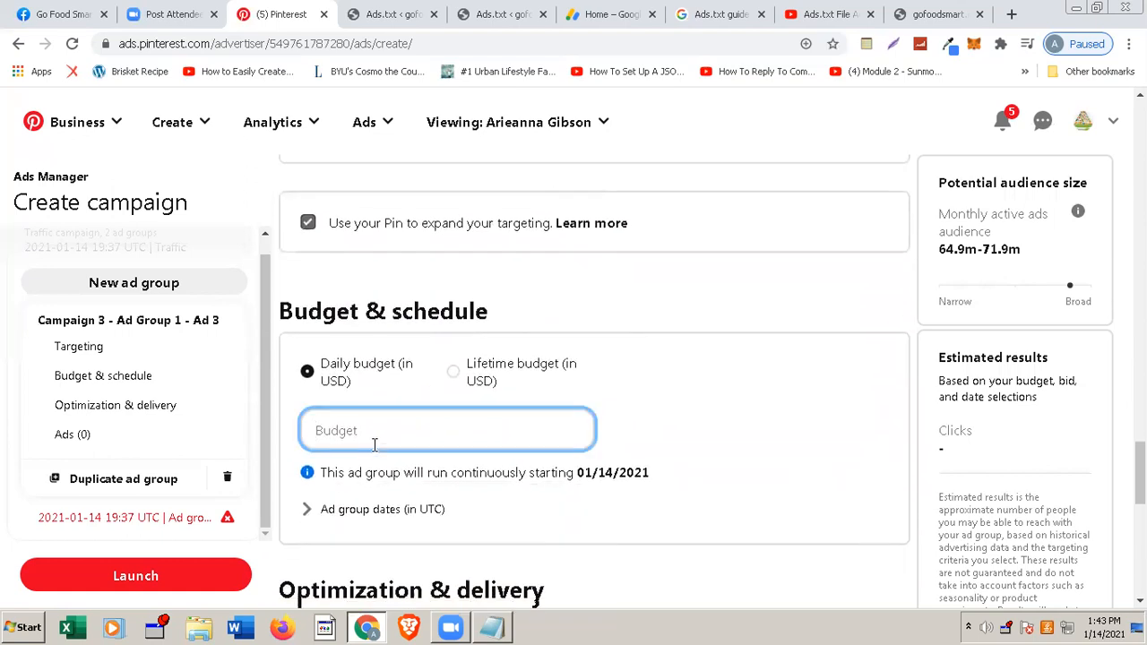
type("5")
- Expand the ad group dates (in UTC) to review the start and optional end date settings
scroll(375, 512, "down", 1)
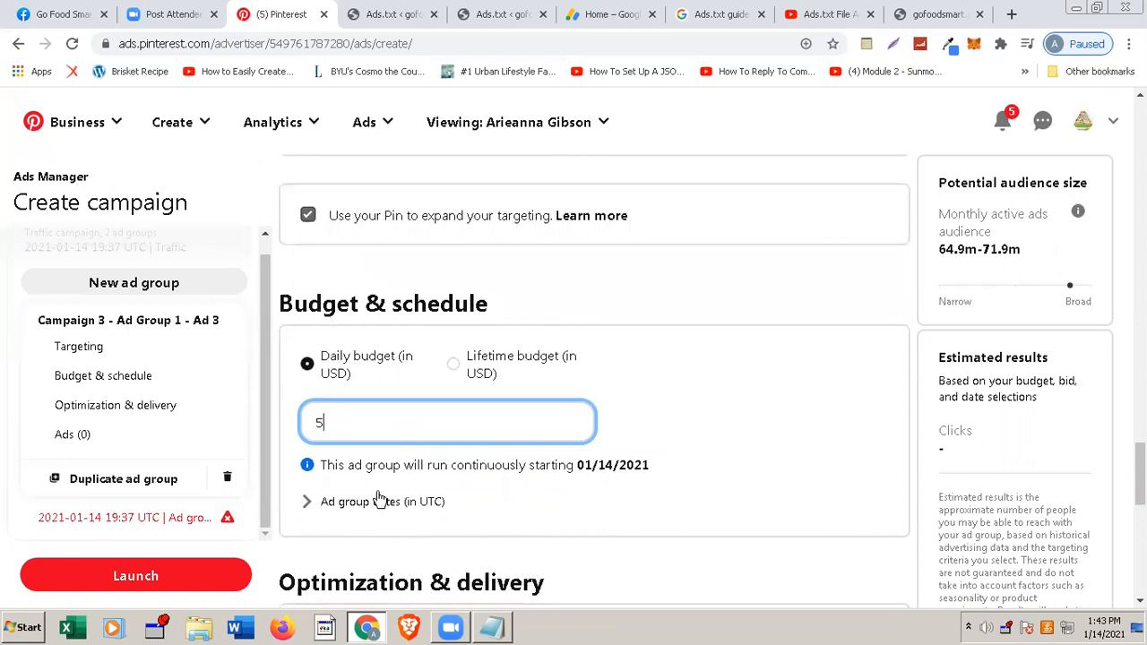
left_click(378, 507)
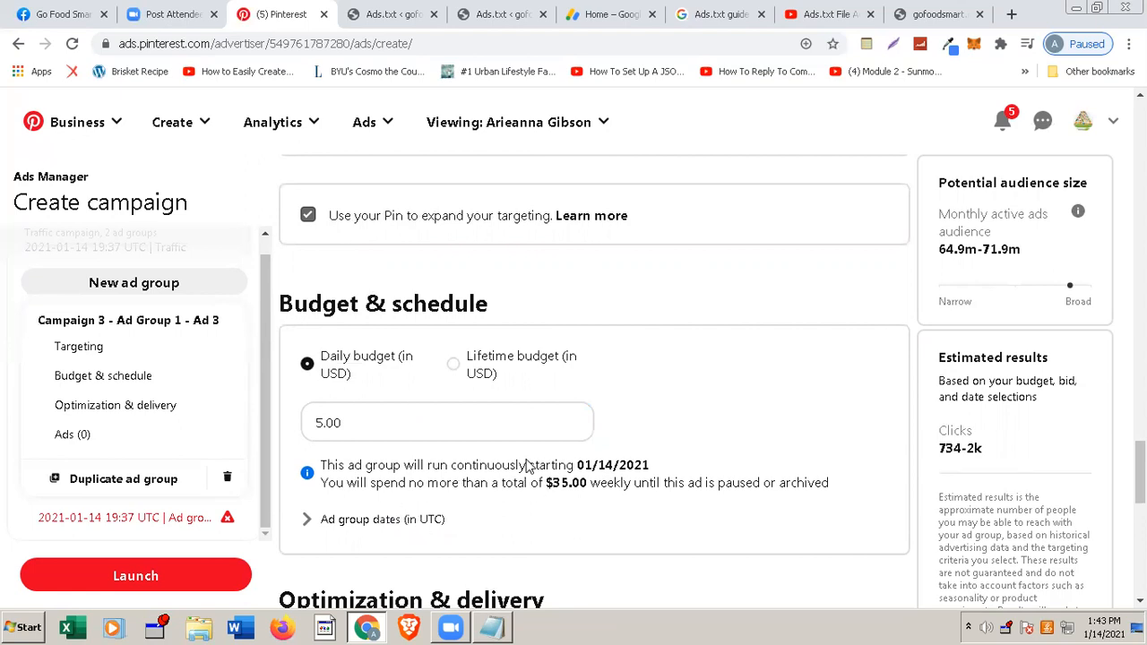
left_click(346, 528)
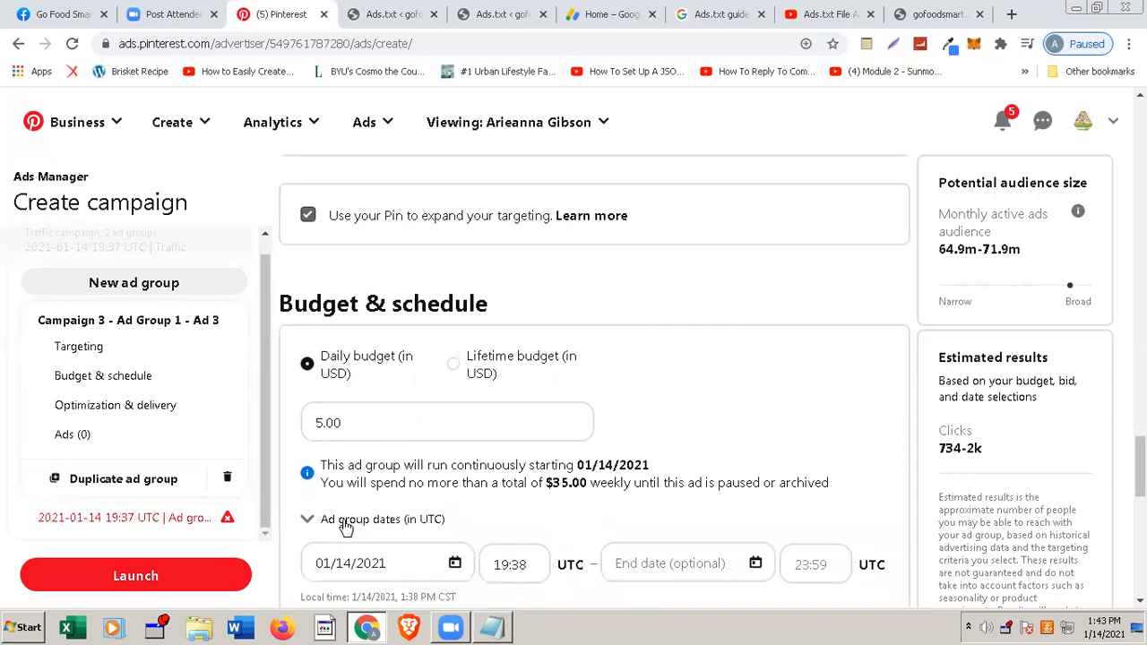
scroll(346, 528, "down", 2)
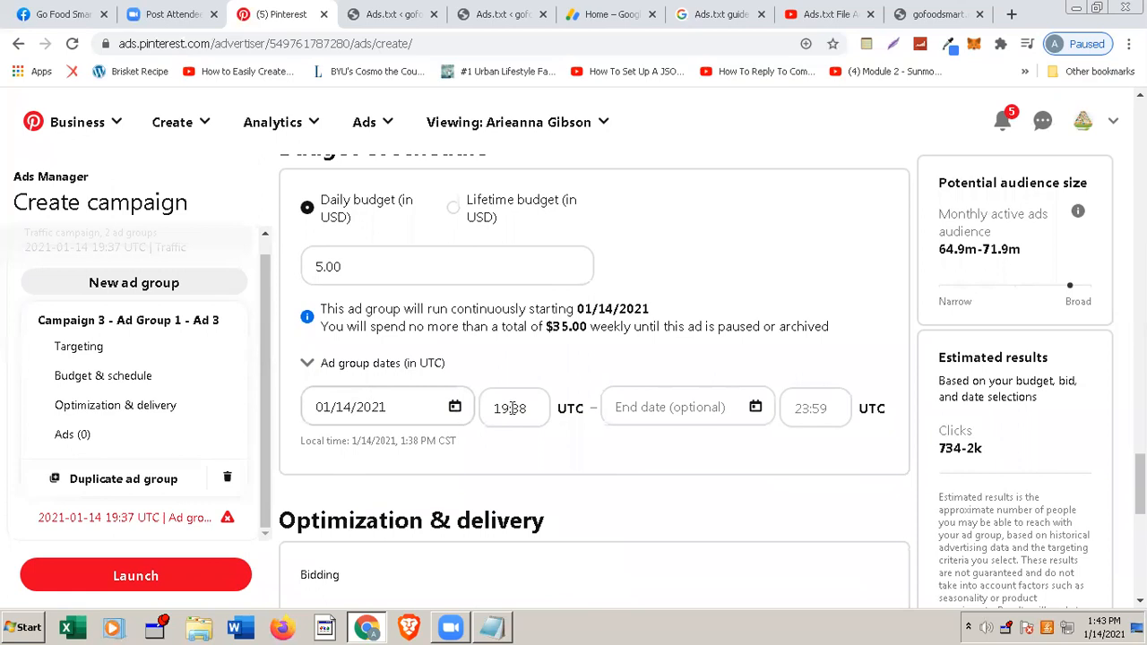
- Set the ad group's end date to 01/19/2021
left_click(672, 405)
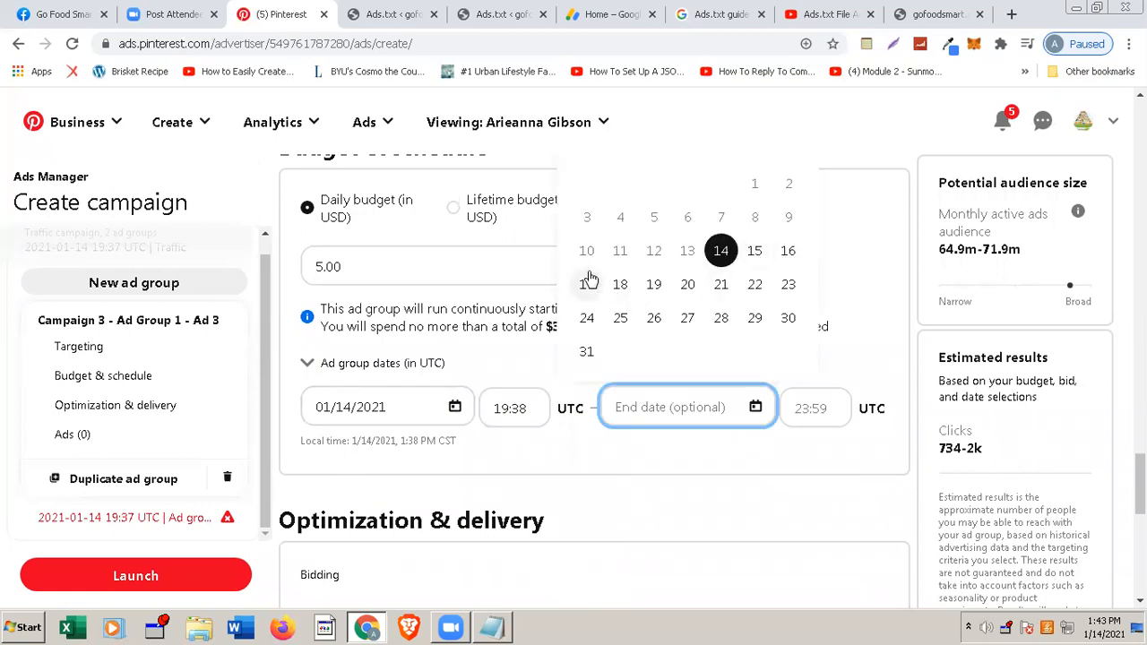
left_click(654, 287)
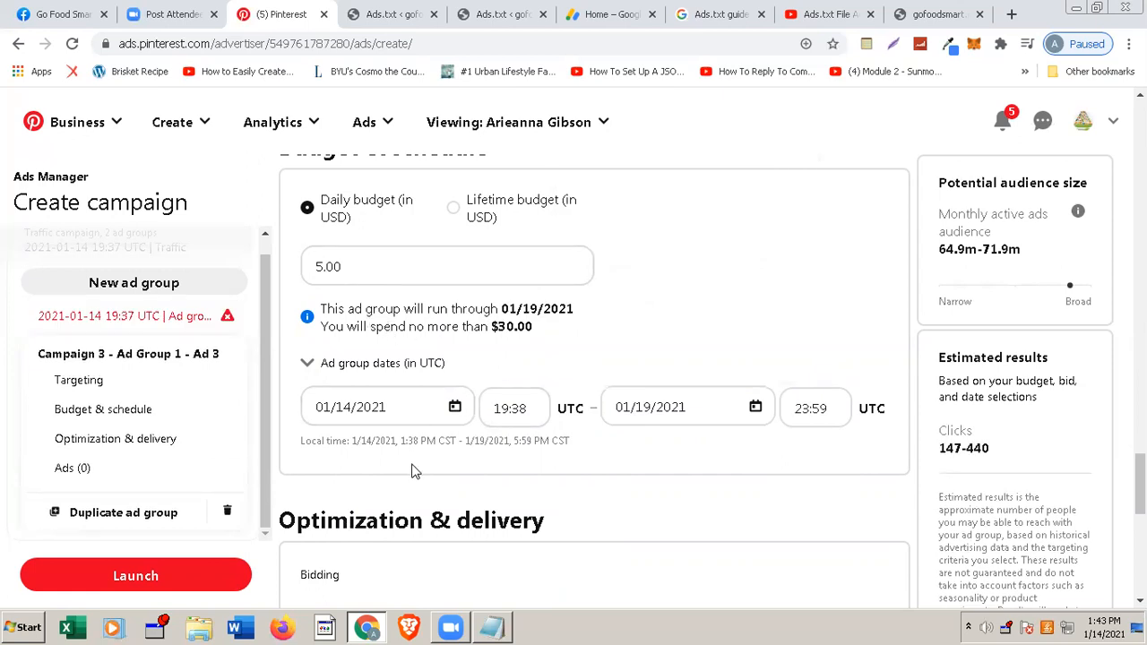
- Switch the ad group's bidding to Custom and set the maximum CPC bid to 0.10 USD
scroll(414, 471, "down", 3)
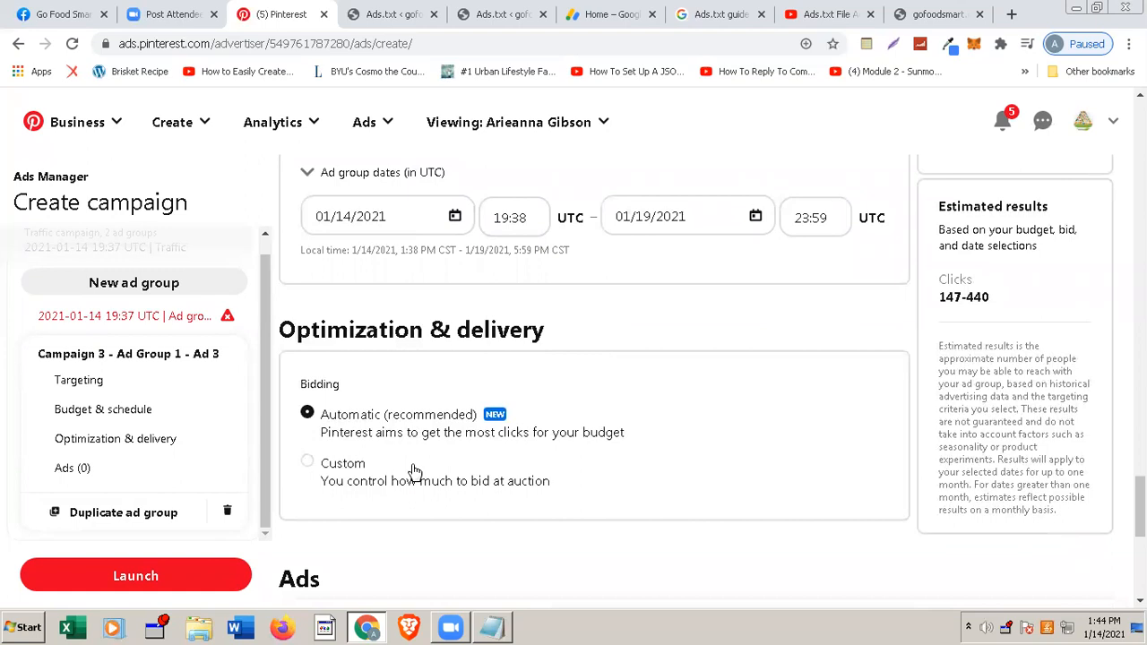
scroll(414, 472, "down", 1)
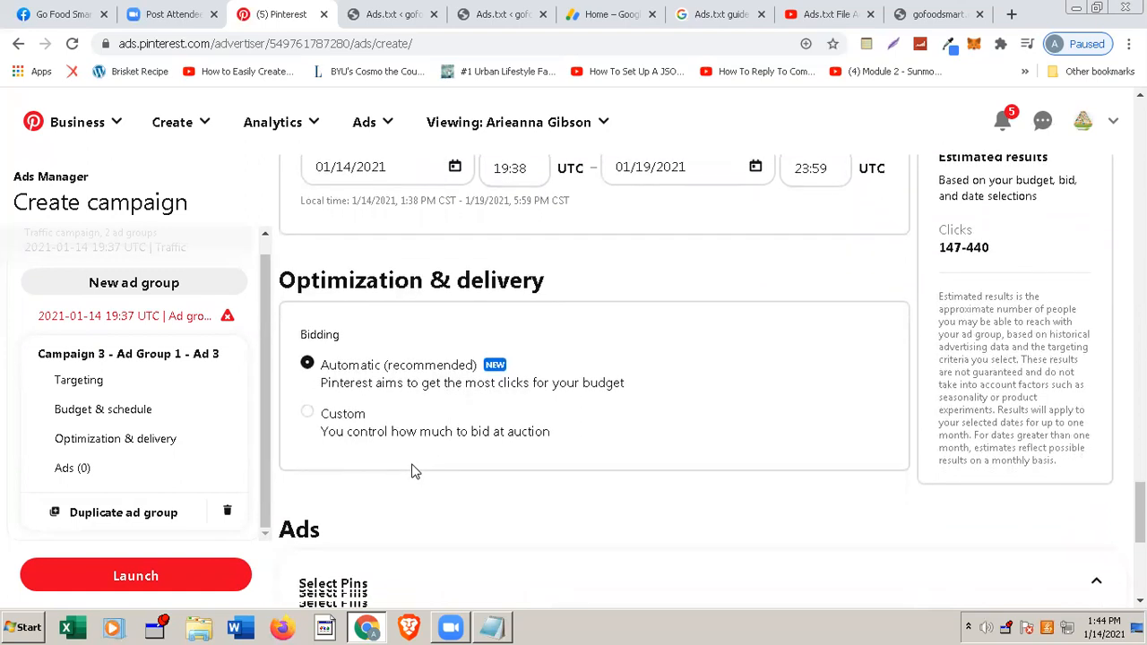
scroll(414, 471, "down", 1)
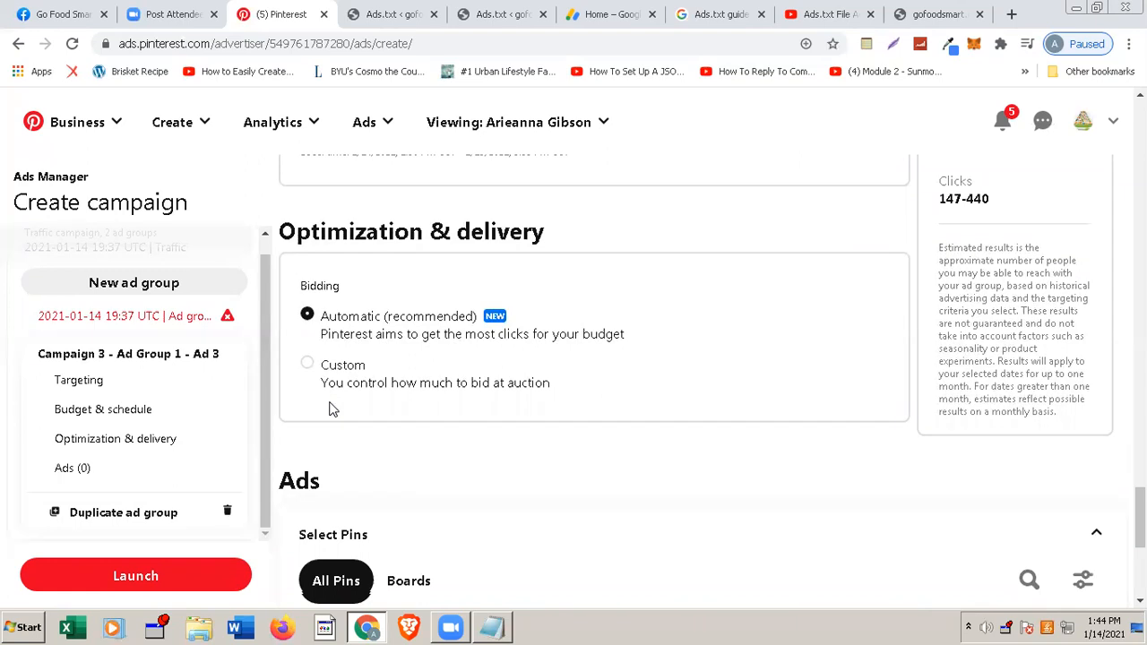
left_click(305, 364)
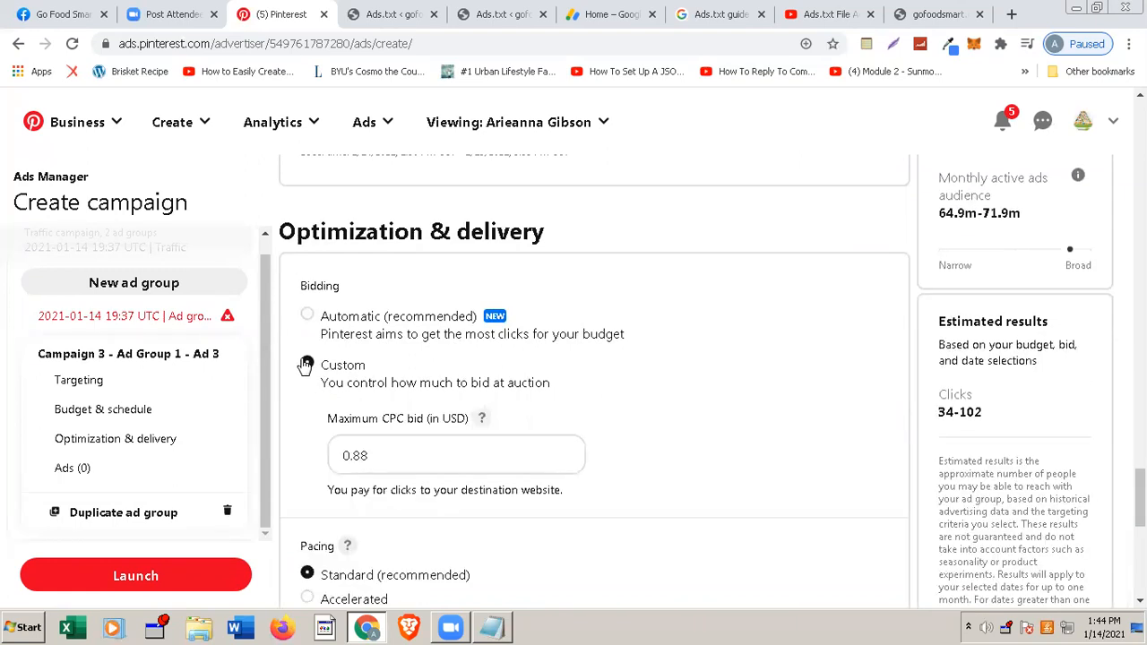
left_click(371, 456)
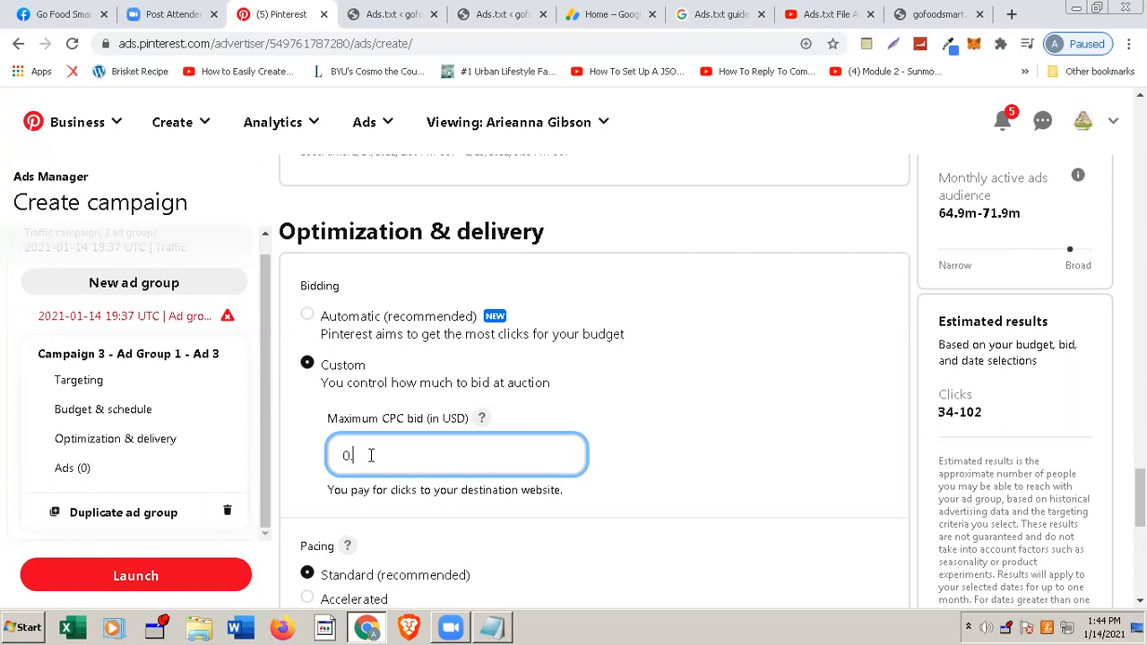
left_click(670, 425)
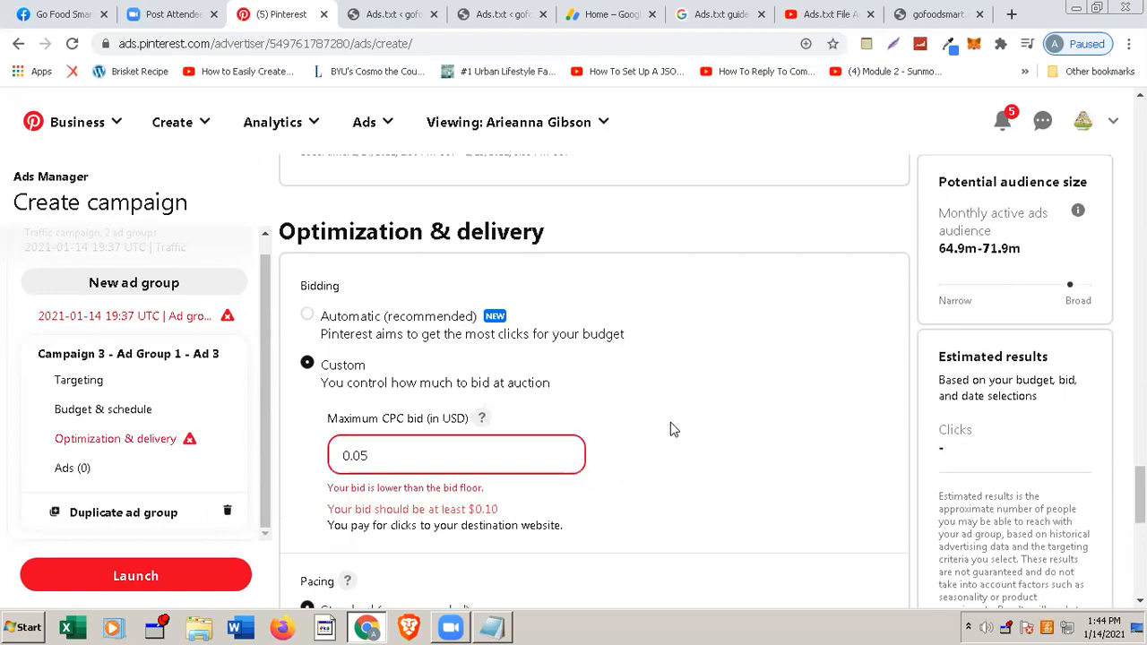
left_click(374, 455)
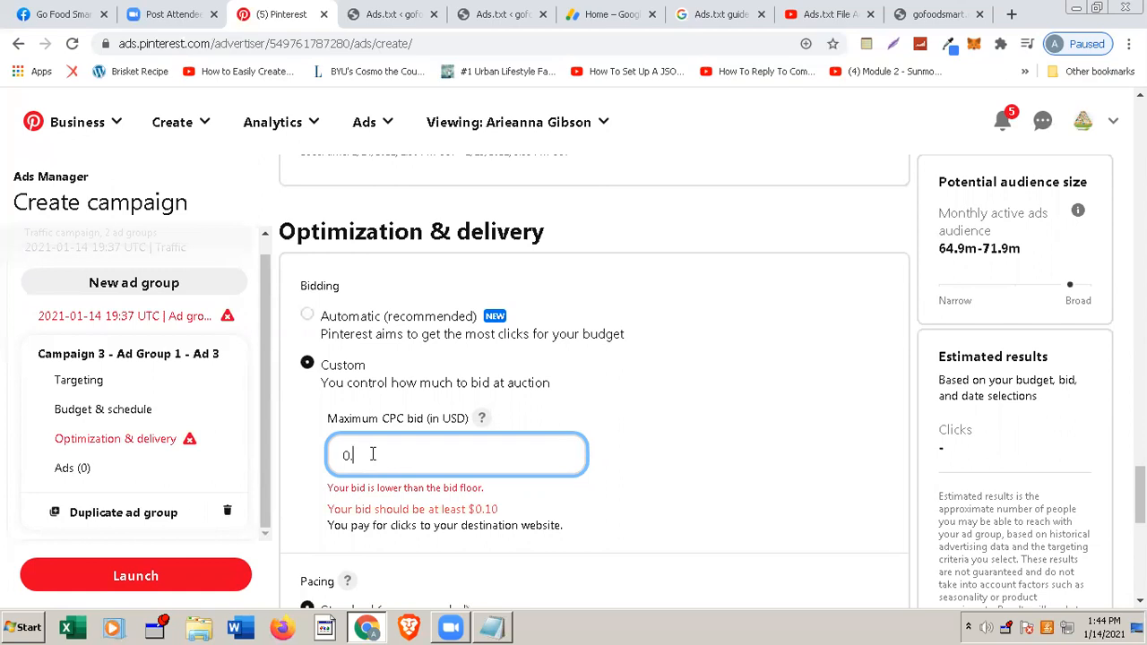
left_click(656, 417)
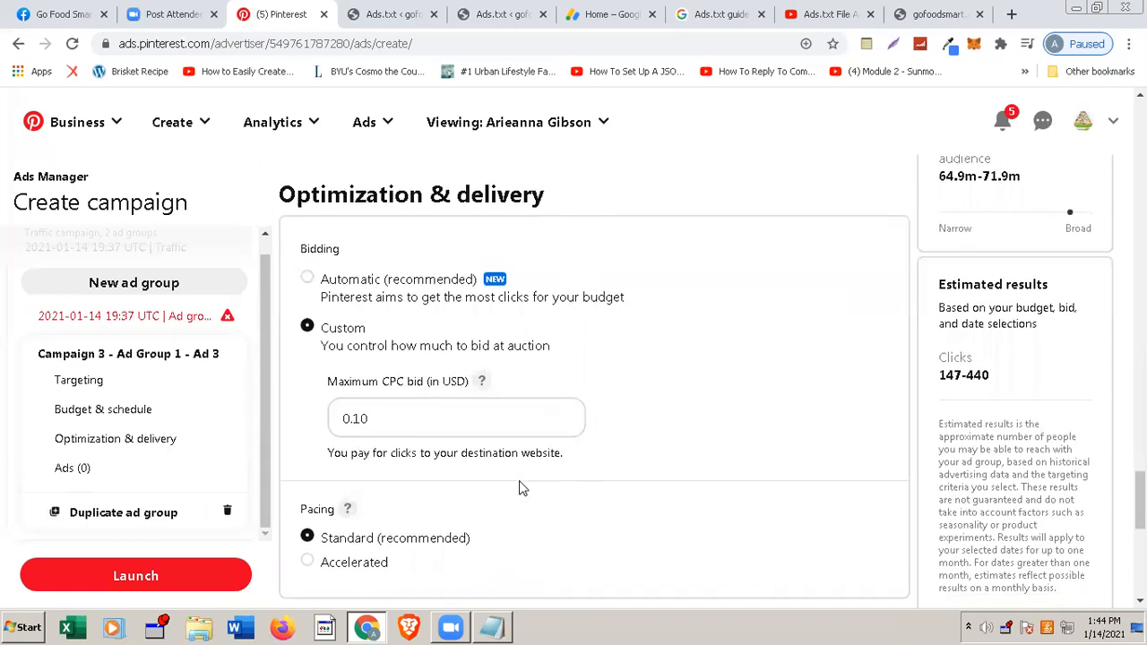
- Look over the pacing options and browse the eligible Pins in the Ads section as far as the 7 Day Diet Plan Pin
scroll(449, 466, "down", 1)
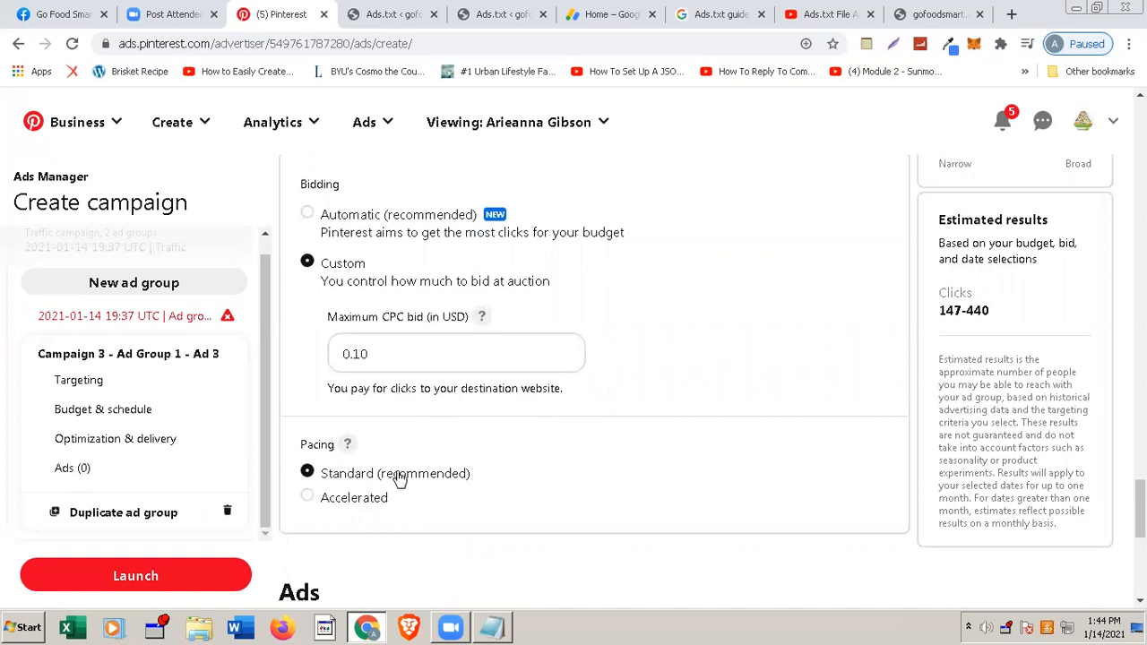
scroll(451, 492, "down", 3)
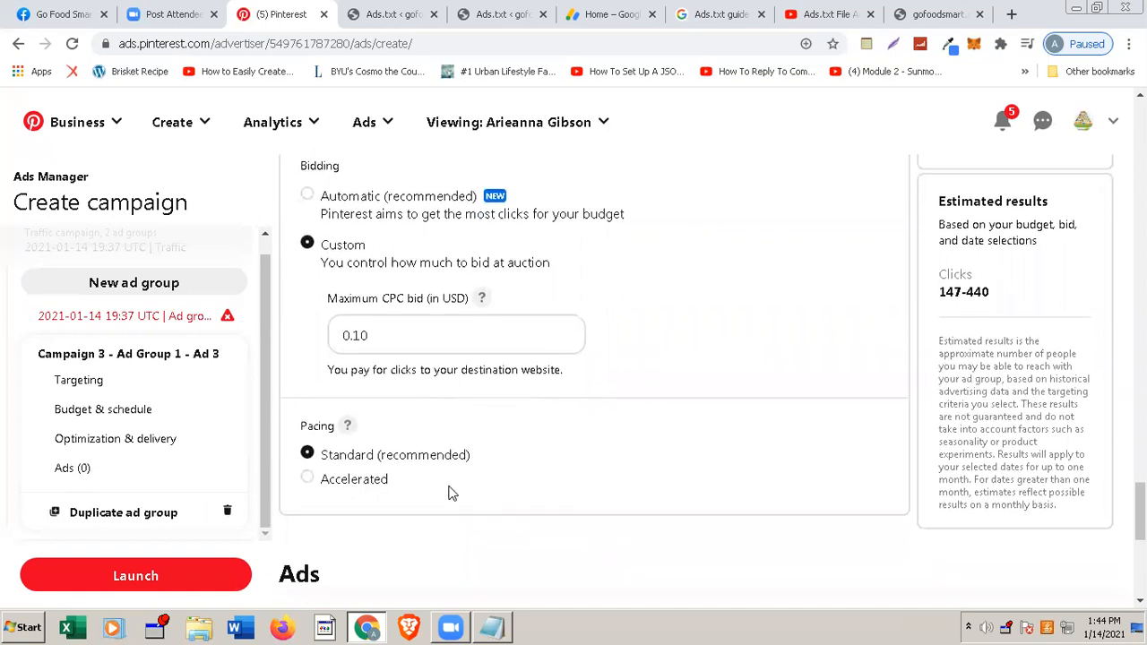
scroll(451, 492, "down", 3)
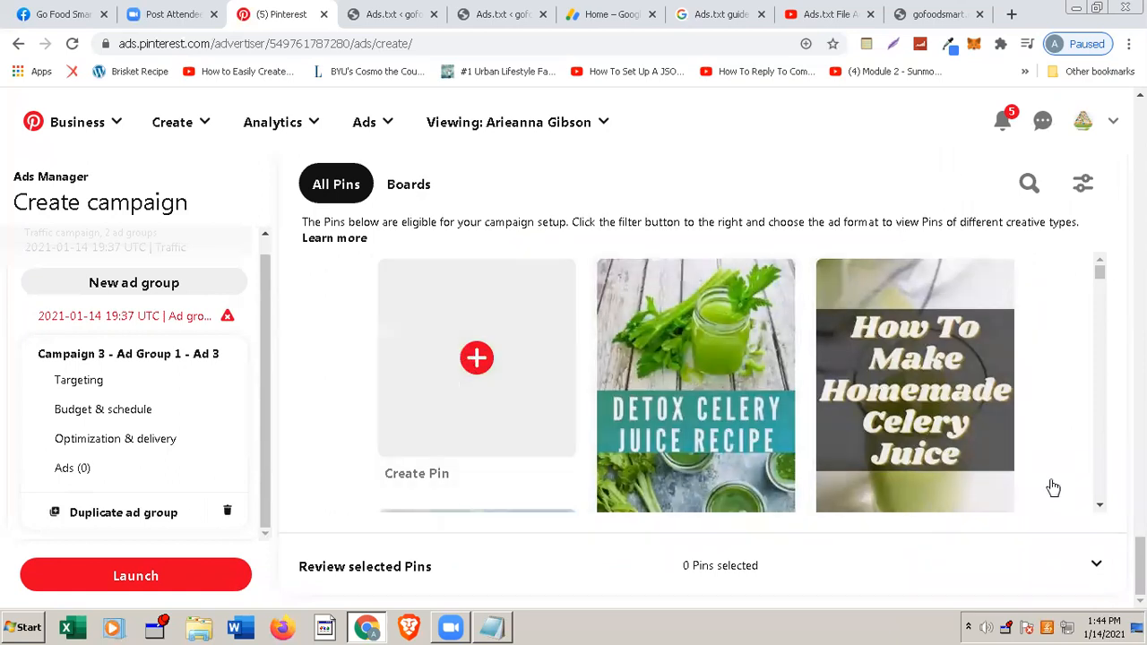
left_click(1101, 509)
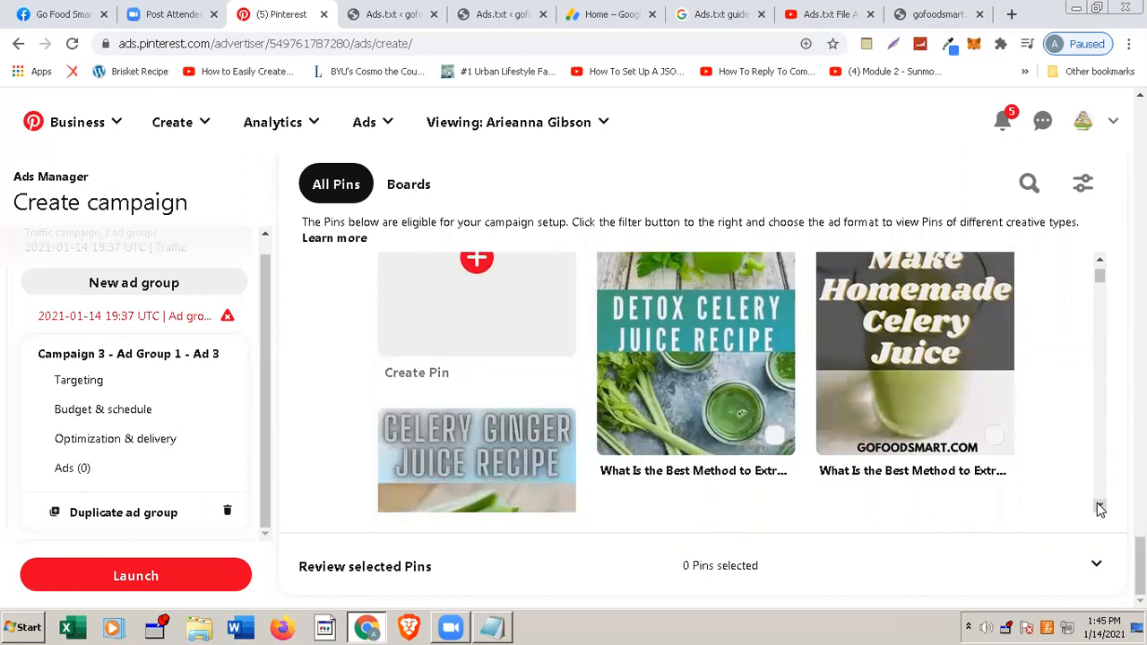
left_click(1101, 509)
left_click(1101, 509)
left_click(1101, 509)
left_click(1101, 509)
left_click(1101, 509)
left_click(1101, 509)
left_click(1101, 509)
left_click(1101, 509)
left_click(1101, 509)
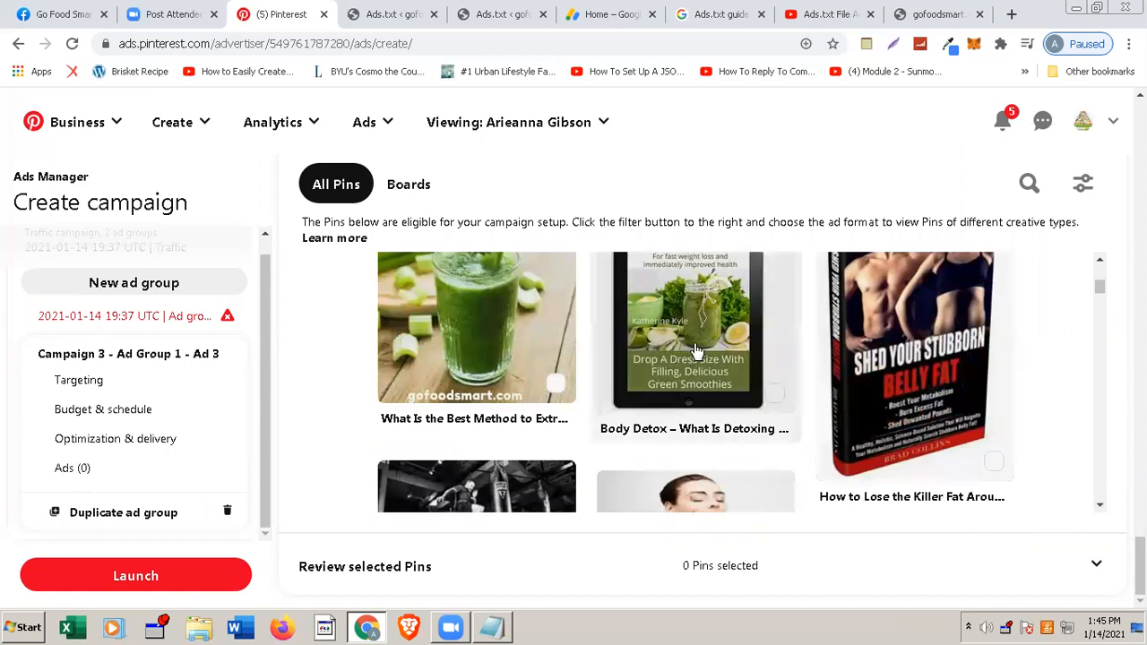
left_click(1099, 261)
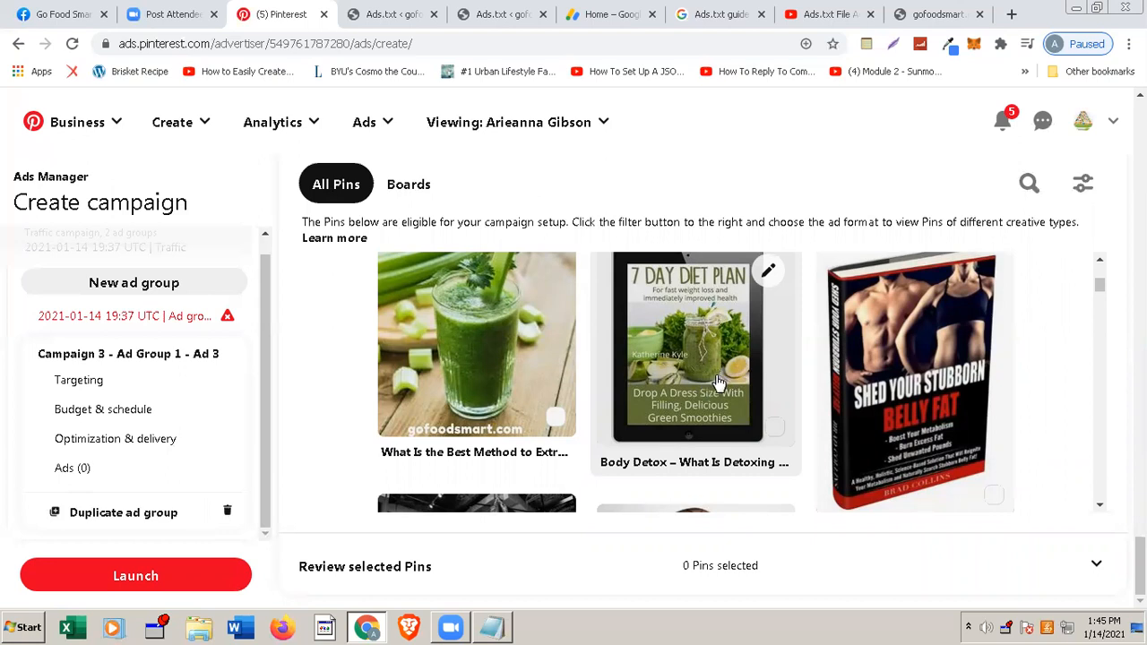
- Review the 7 Day Diet Plan Pin's board, title, description, website and permissions, and close its details without saving
left_click(767, 274)
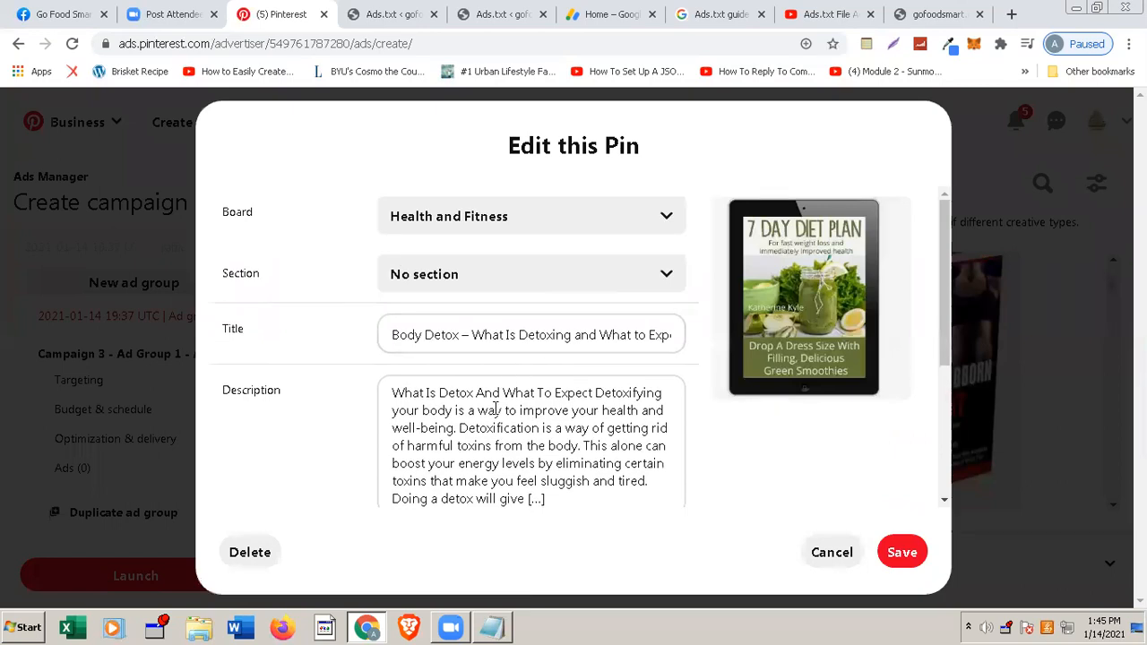
scroll(356, 440, "down", 3)
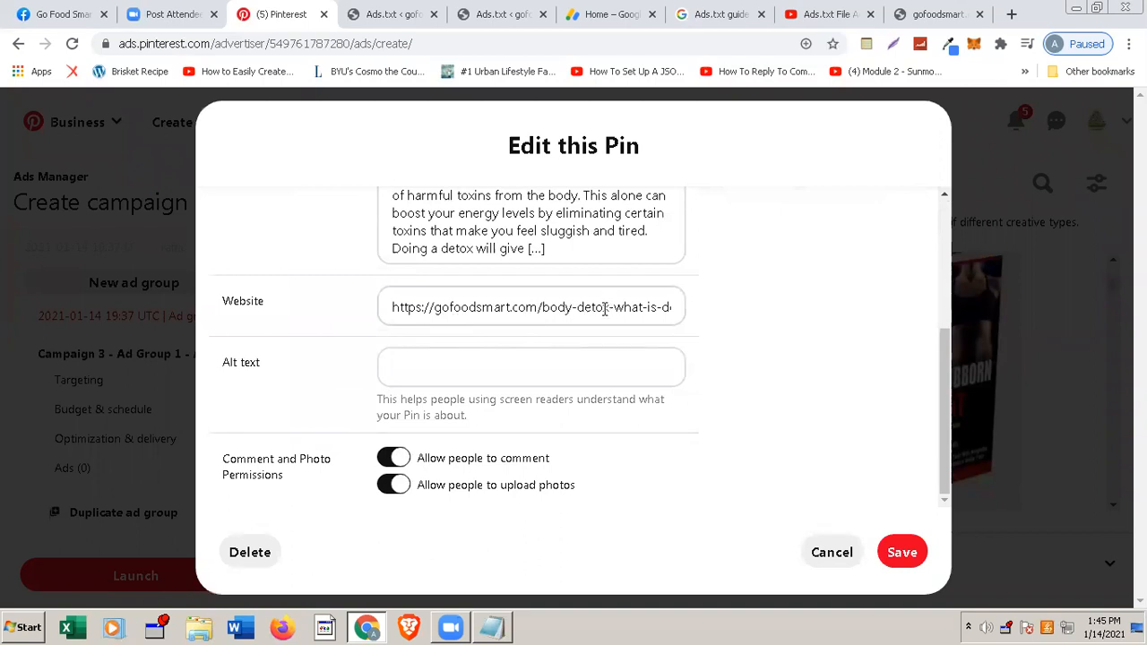
scroll(778, 364, "up", 3)
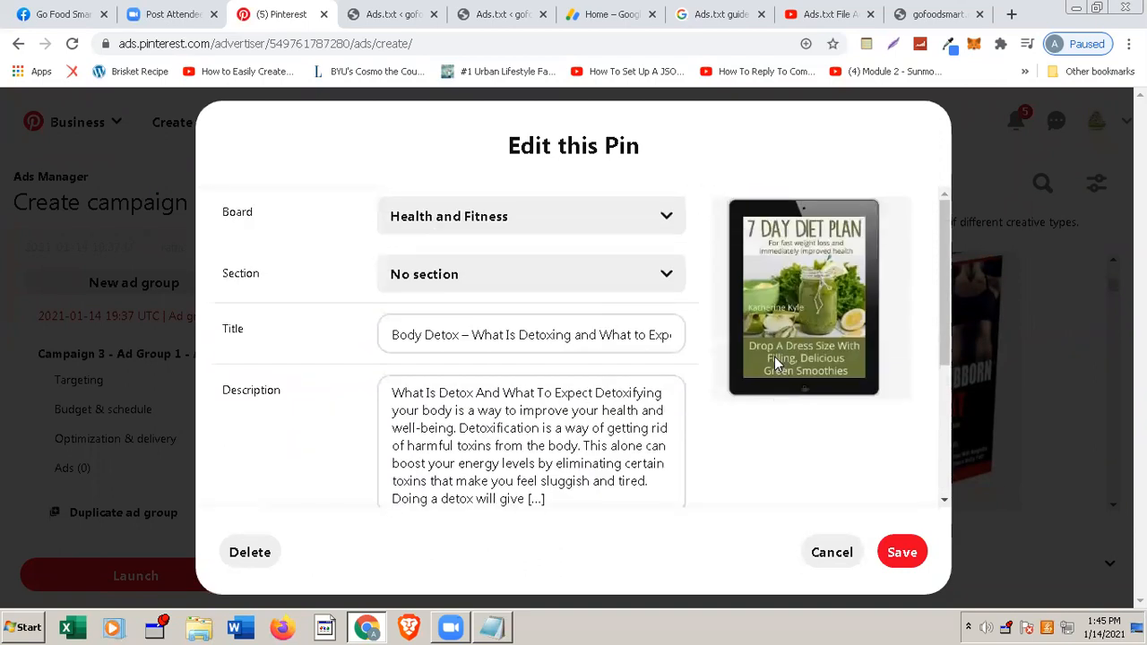
scroll(775, 356, "down", 3)
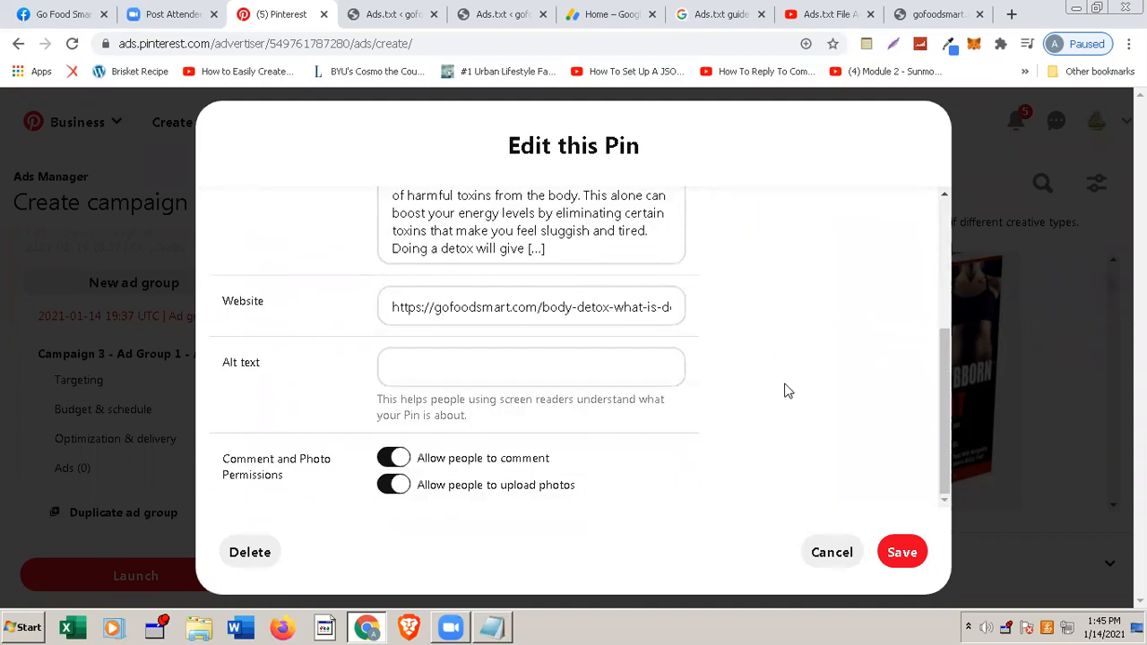
left_click(835, 553)
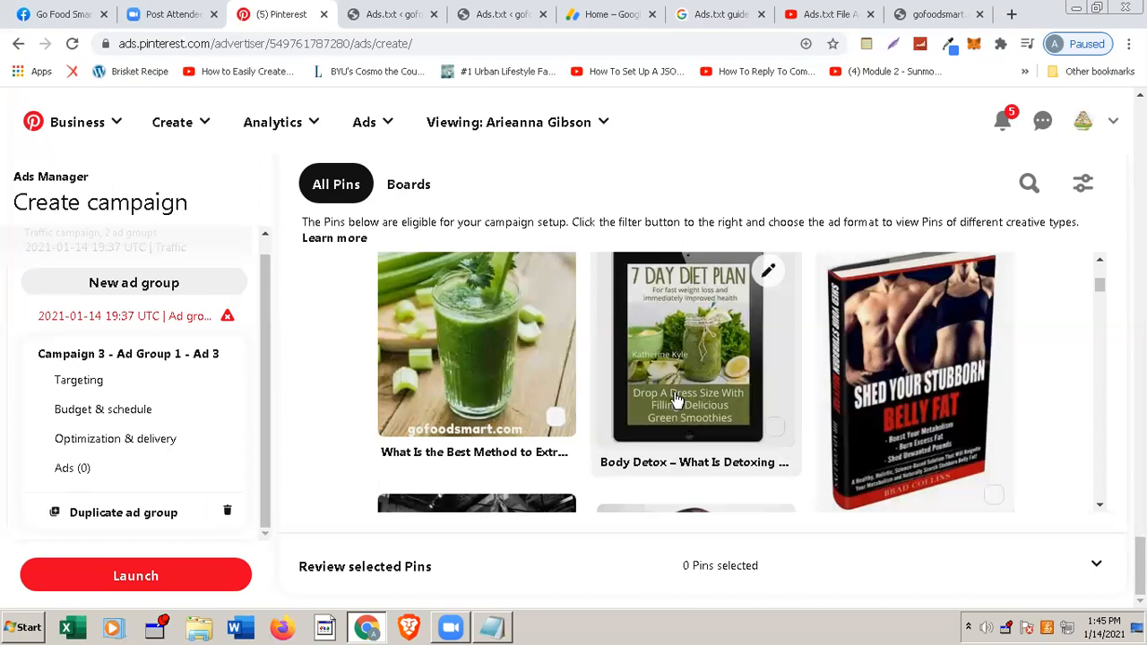
- Browse the other eligible Pins further down the list for possible ad candidates
left_click(1101, 507)
left_click(1101, 508)
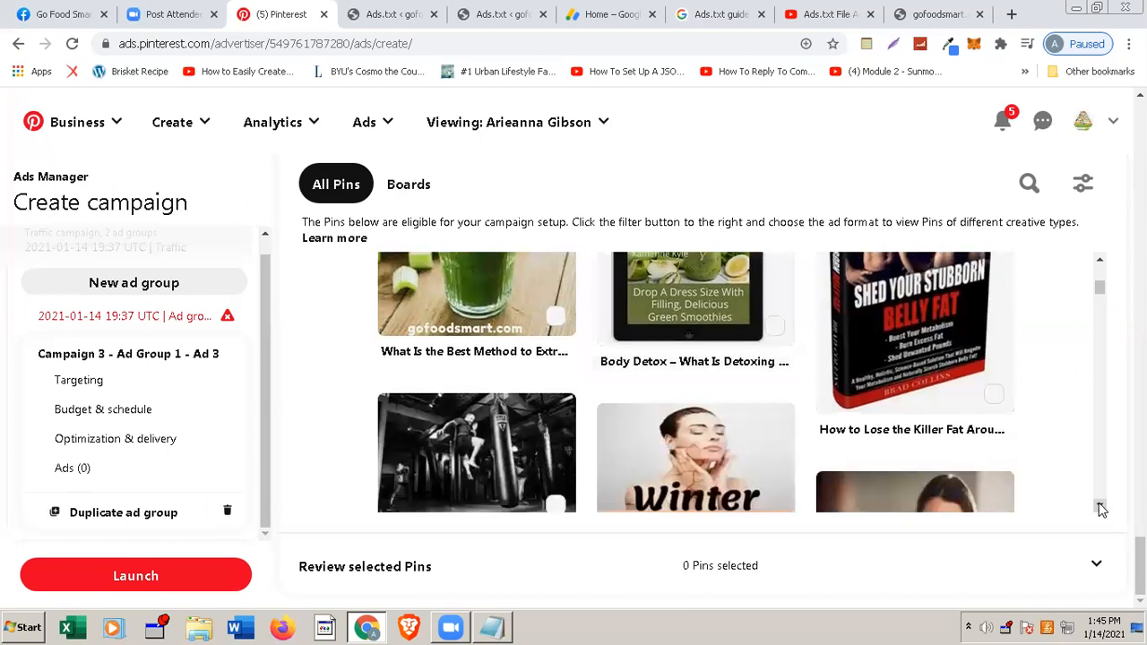
left_click(1101, 507)
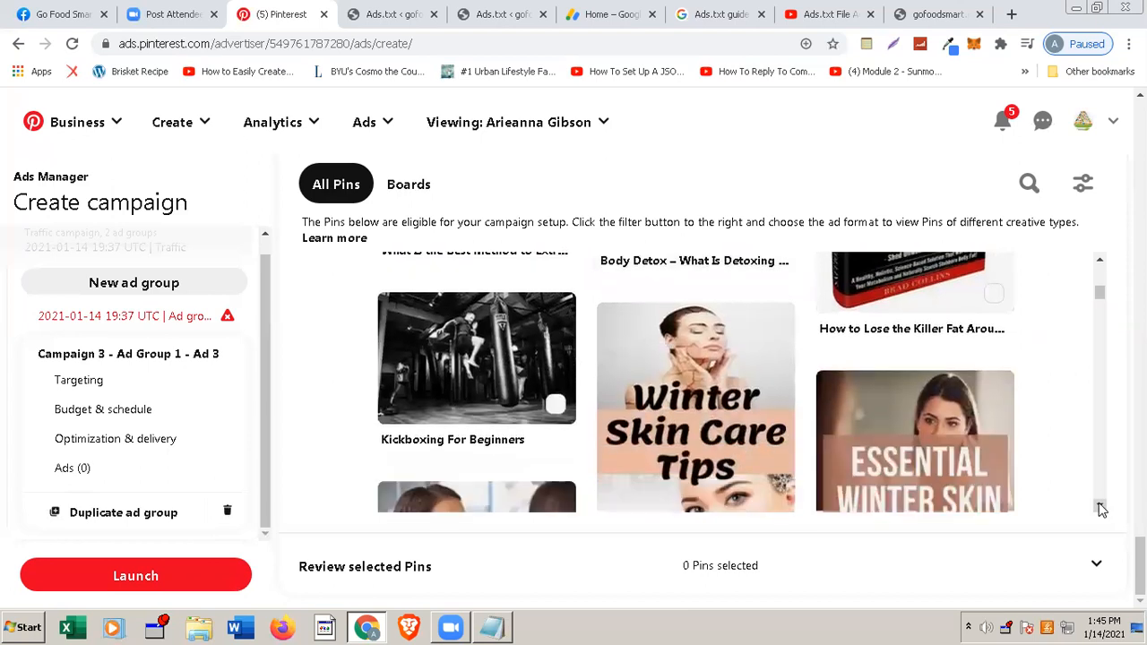
left_click(1101, 507)
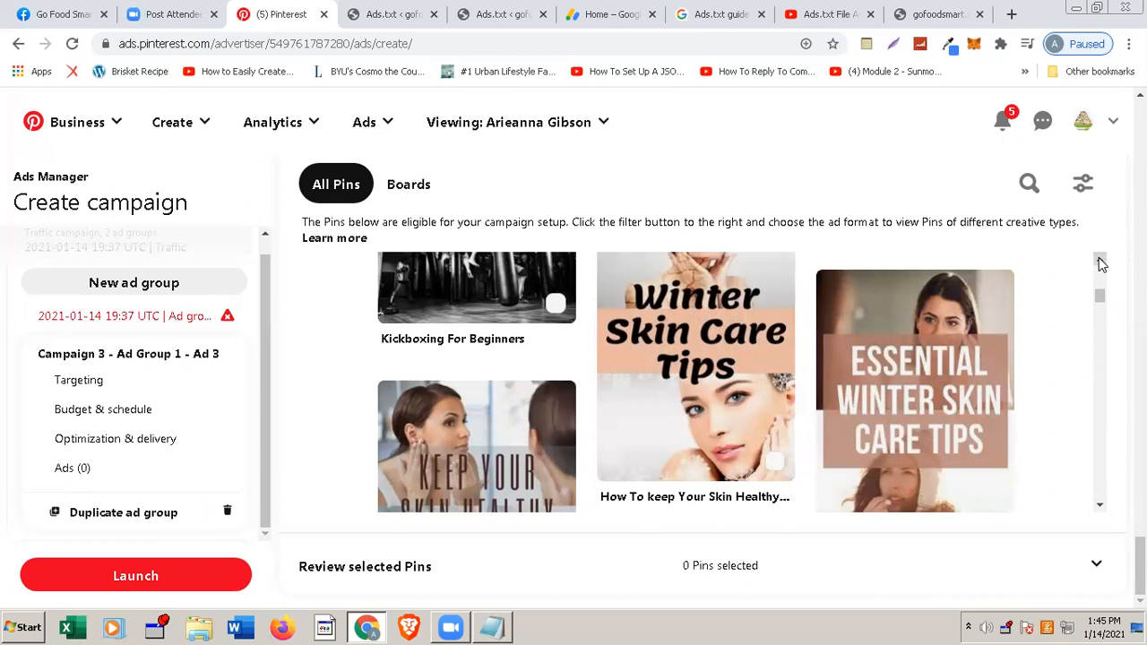
left_click(1102, 264)
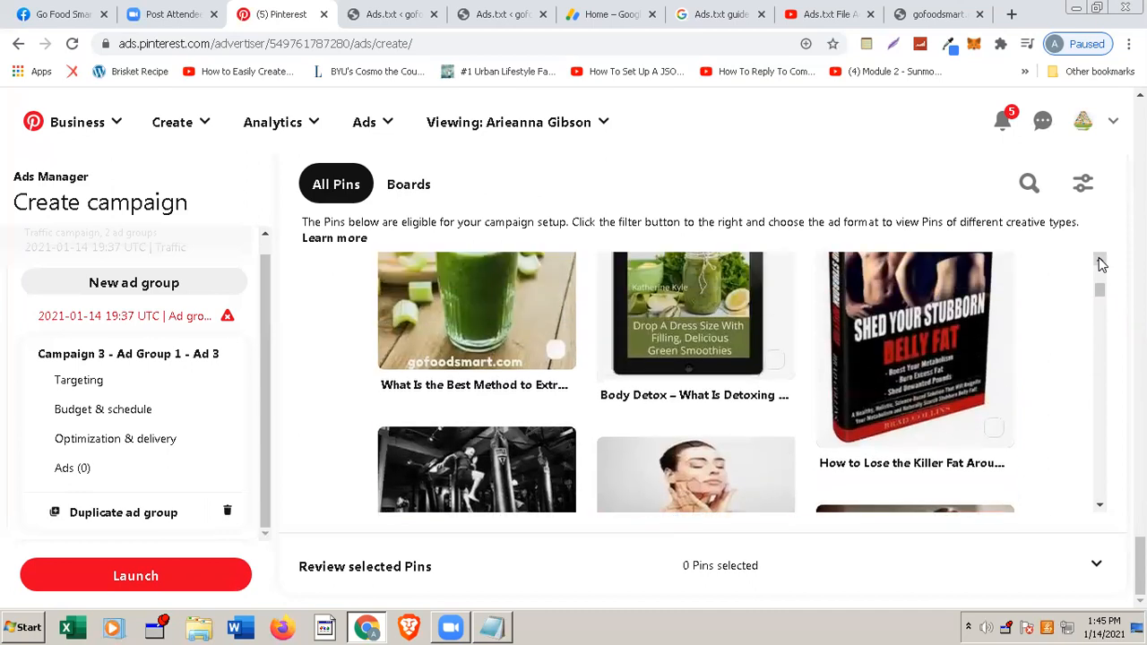
left_click(1102, 264)
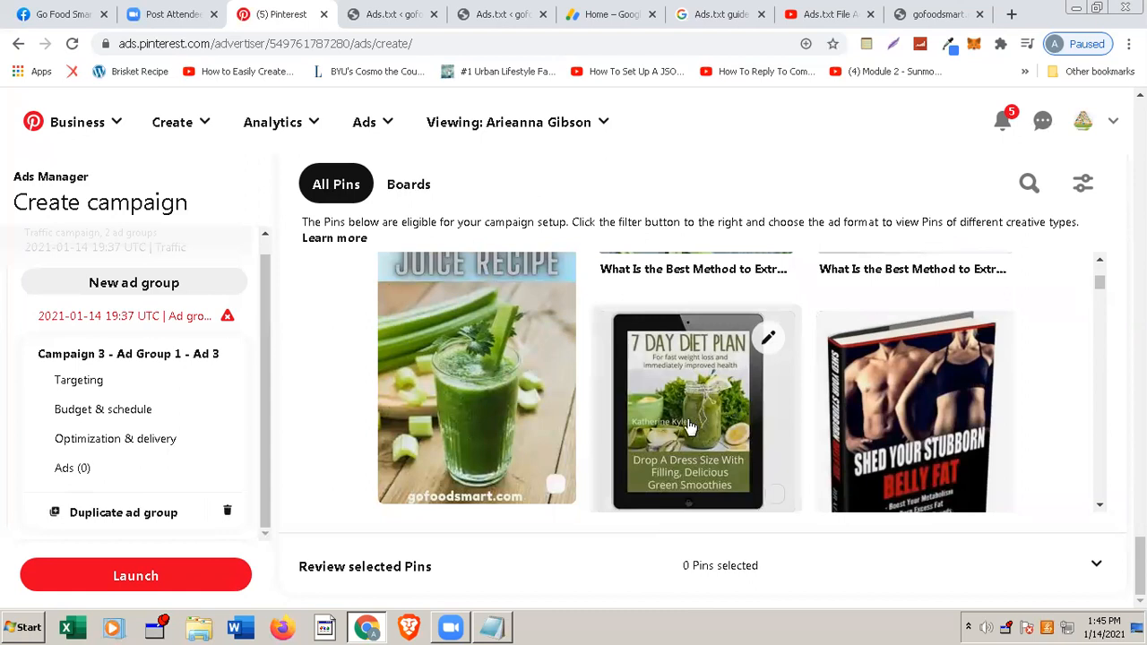
left_click(1101, 507)
left_click(1102, 508)
left_click(1102, 508)
left_click(1102, 508)
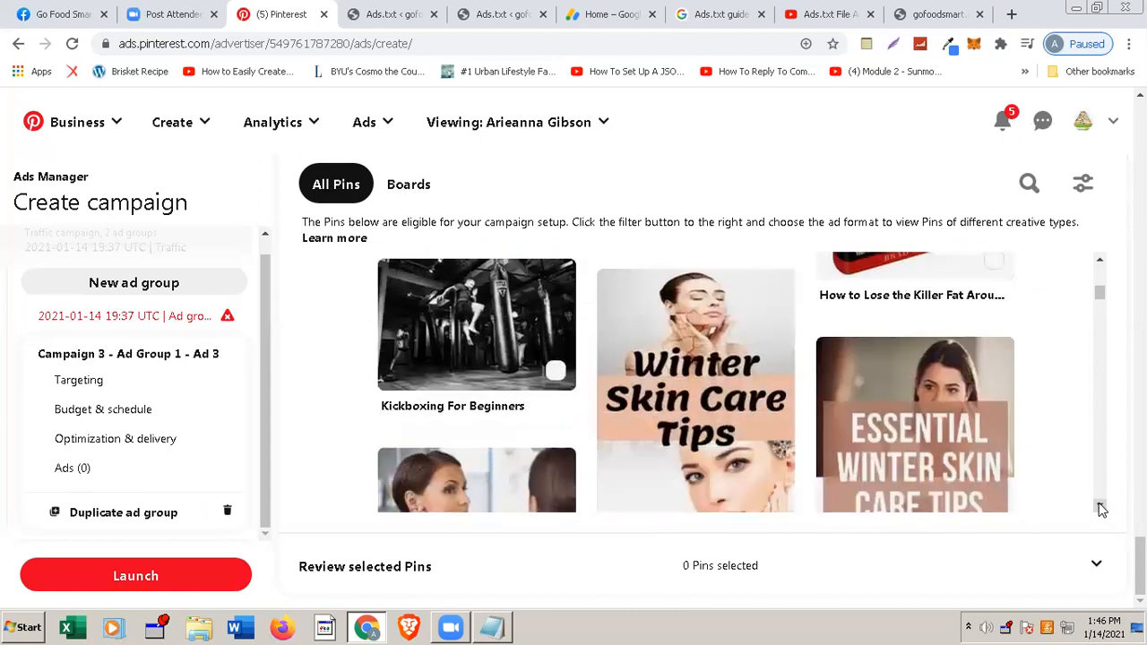
left_click(1101, 508)
left_click(1101, 508)
left_click(1102, 508)
left_click(1102, 508)
left_click(1102, 508)
left_click(1102, 508)
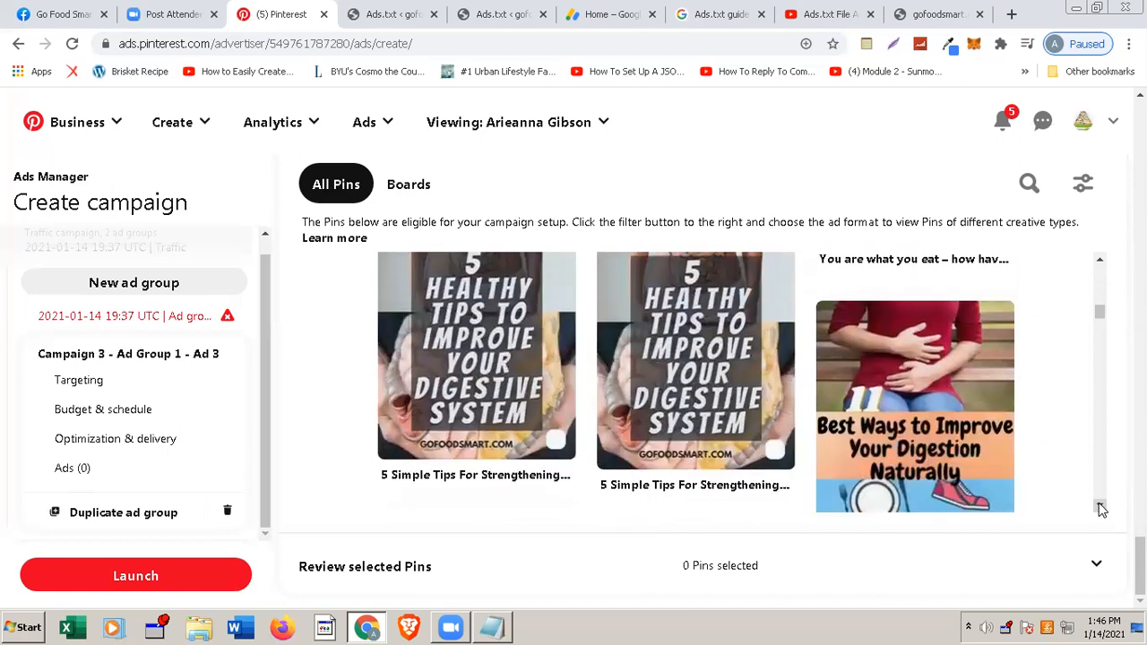
left_click(1102, 508)
left_click(1102, 508)
left_click(1102, 508)
left_click(1102, 508)
left_click(1101, 509)
left_click(1102, 508)
left_click(1102, 508)
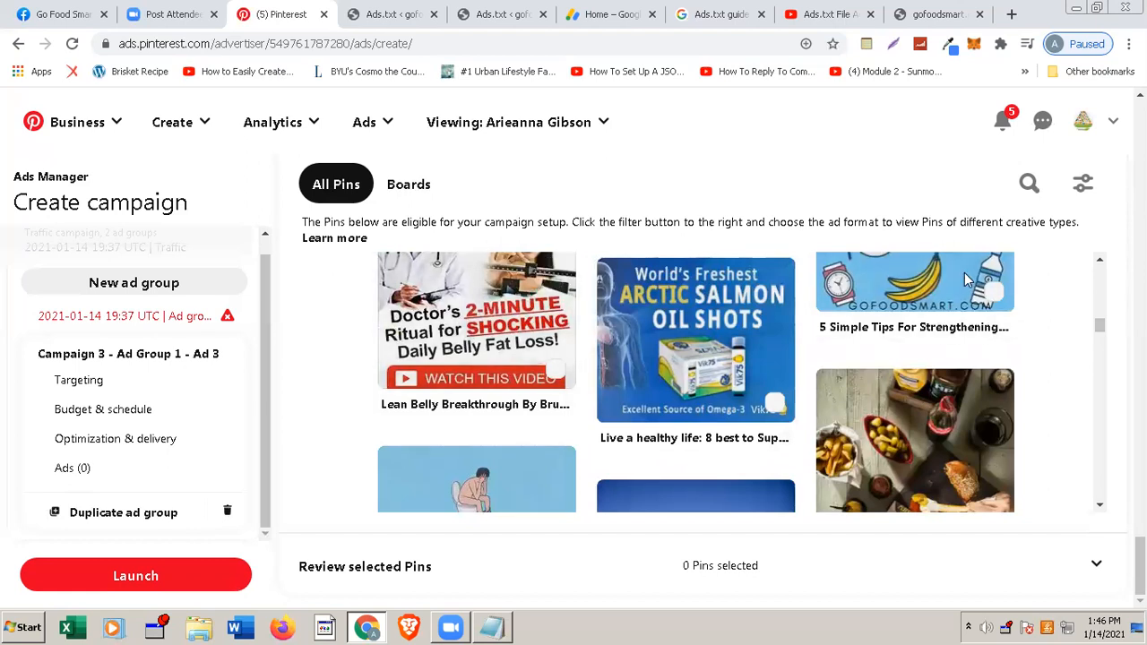
- Select the 7 Day Diet Plan Pin as the ad group's ad
left_click(1101, 263)
left_click(1102, 264)
left_click(1102, 264)
left_click(1102, 264)
left_click(1101, 264)
left_click(1102, 264)
left_click(1102, 263)
left_click(1101, 263)
left_click(1101, 264)
left_click(1101, 263)
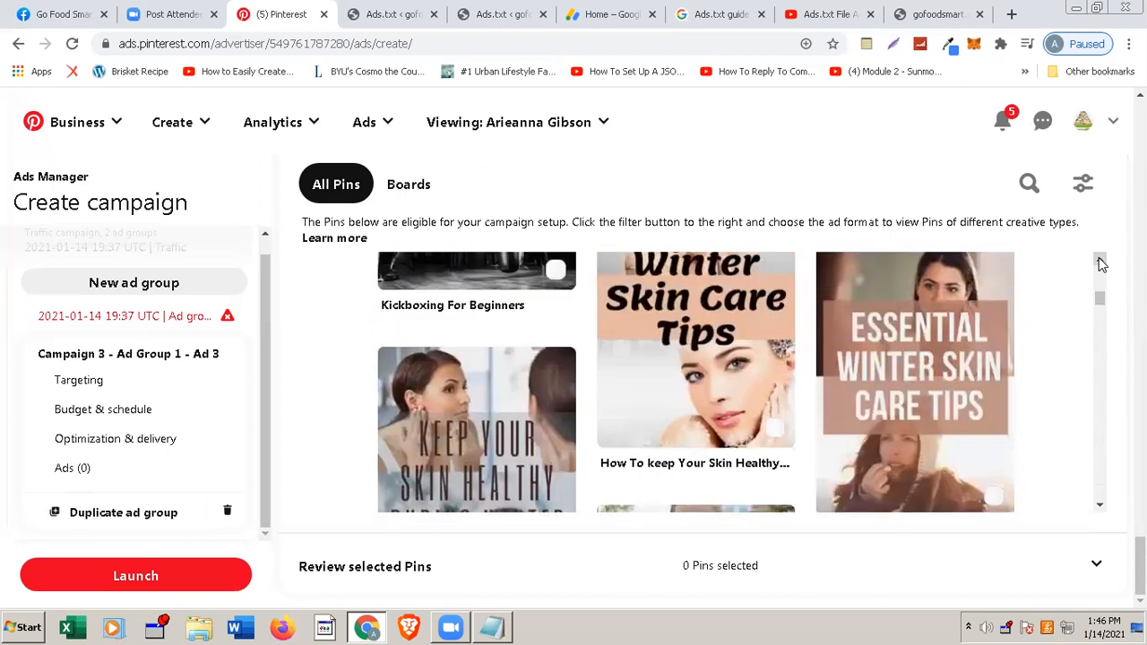
left_click(1101, 263)
left_click(1102, 264)
left_click(1102, 264)
left_click(1102, 263)
left_click(1102, 263)
left_click(1102, 264)
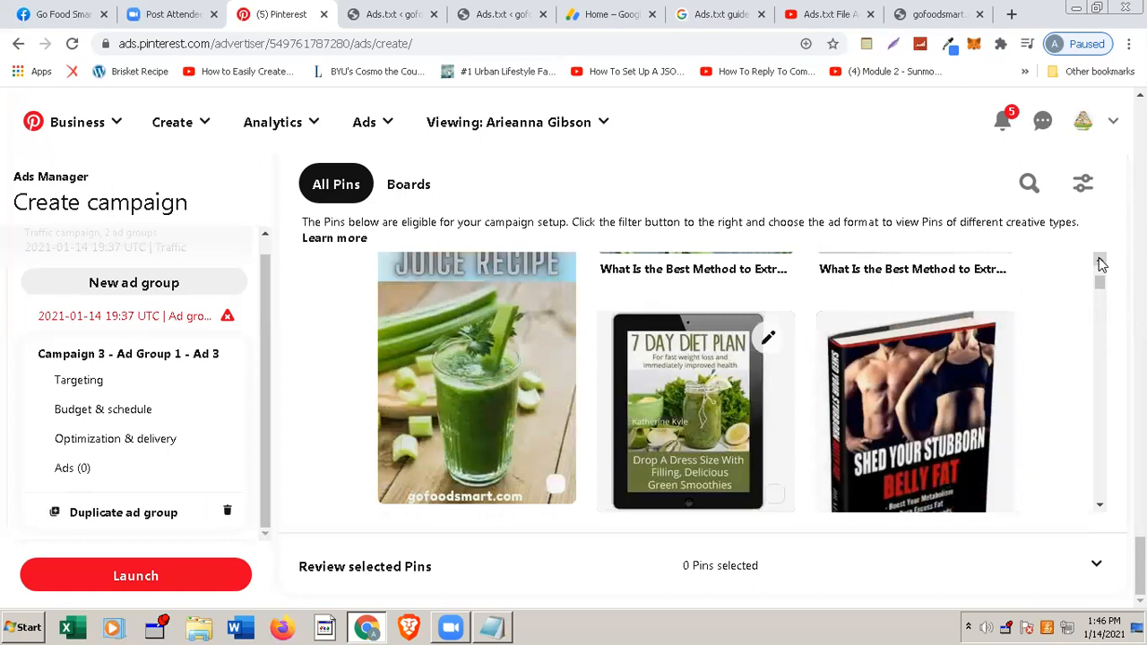
left_click(693, 425)
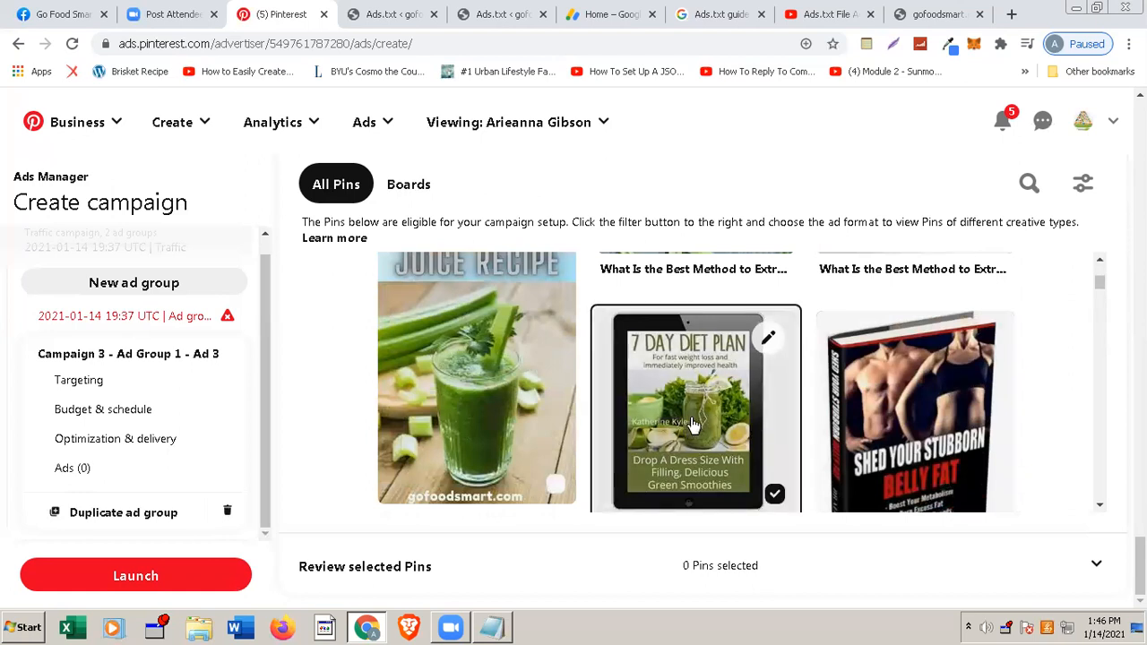
- Review the 7 Day Diet Plan Pin's section options, description, website and permissions, and save the Pin with its existing details
left_click(768, 338)
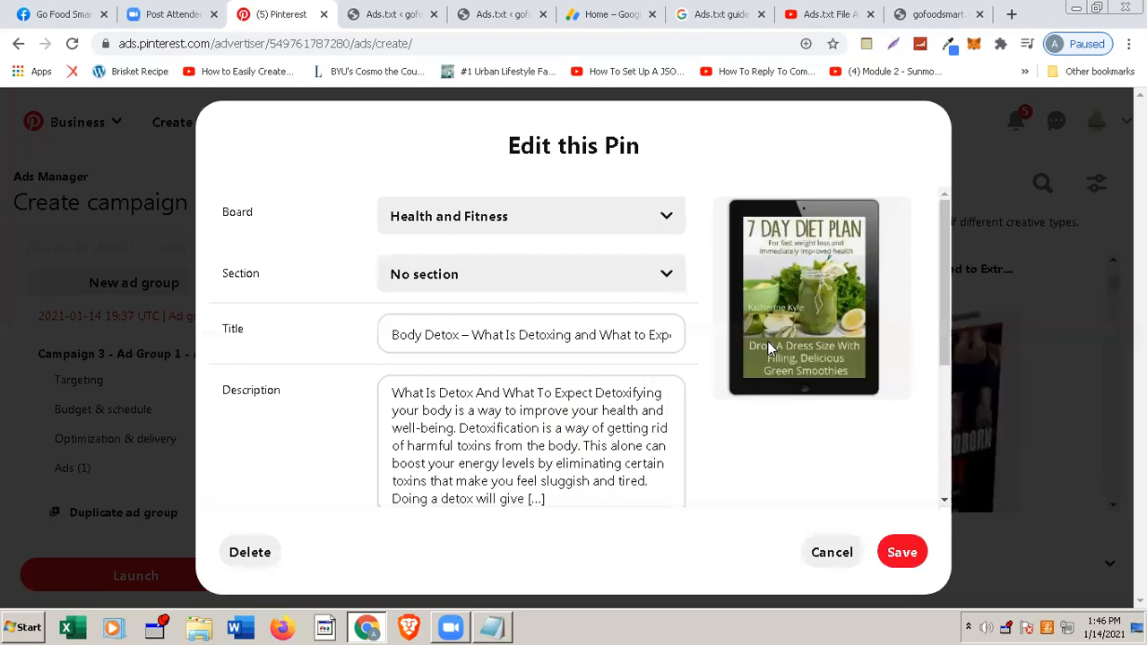
left_click(490, 274)
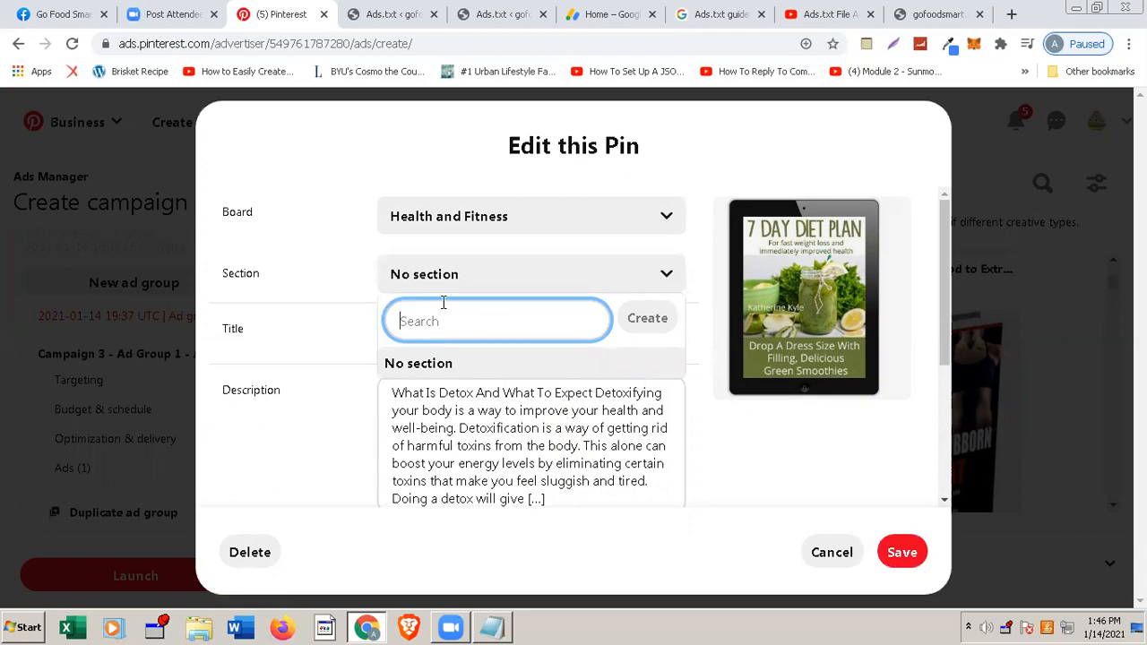
left_click(333, 254)
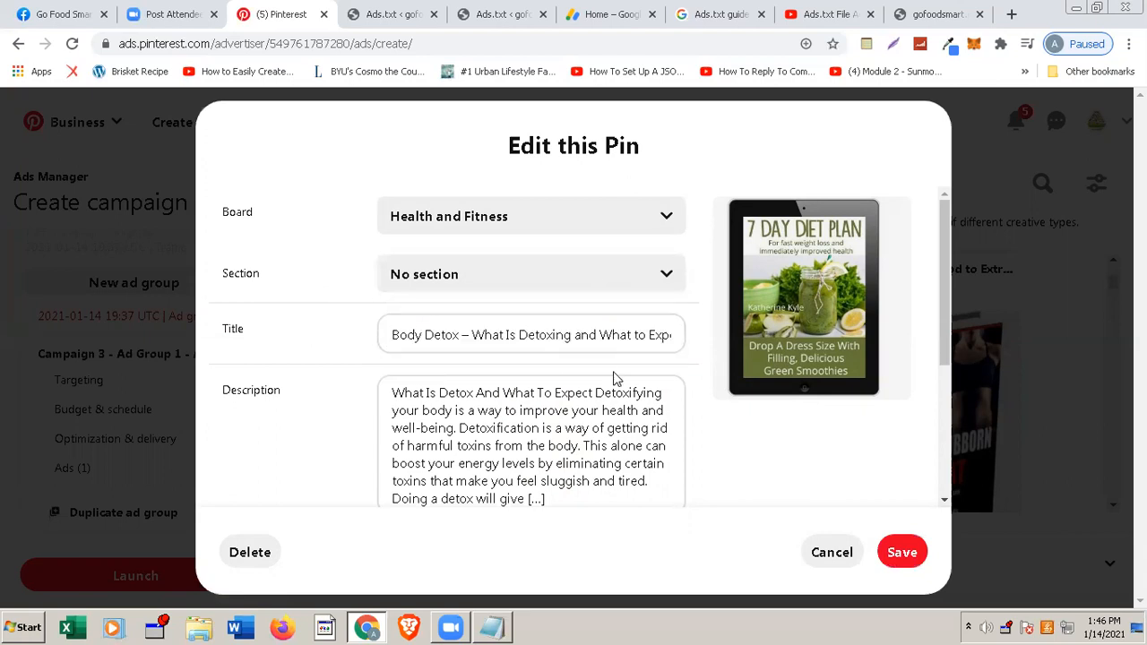
scroll(592, 400, "down", 2)
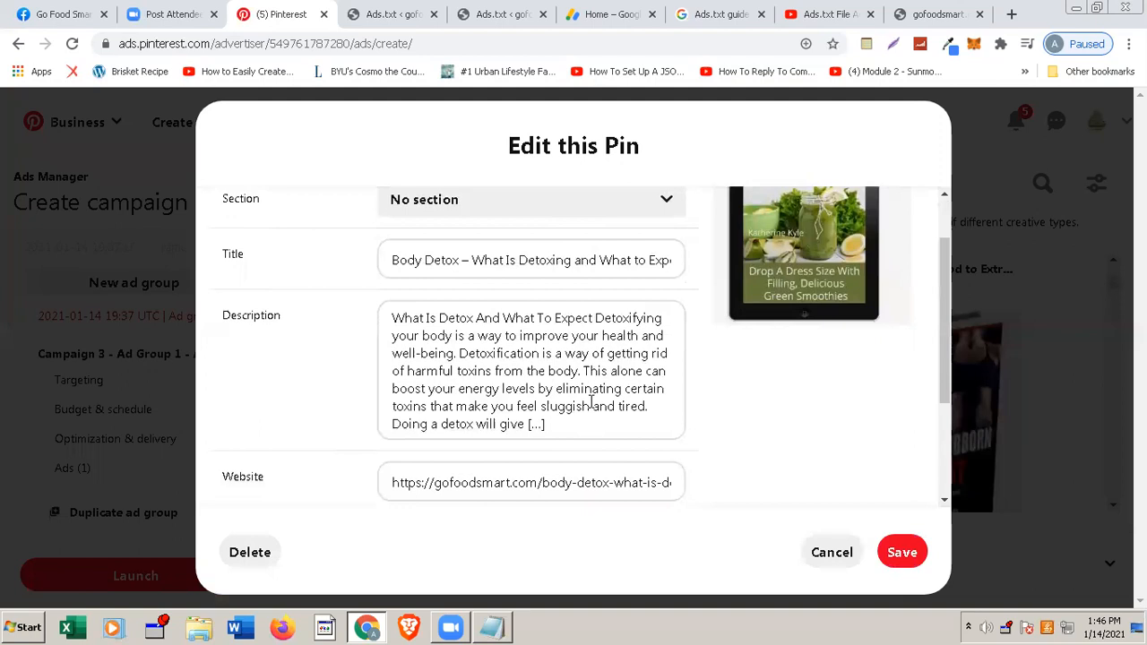
scroll(592, 400, "down", 3)
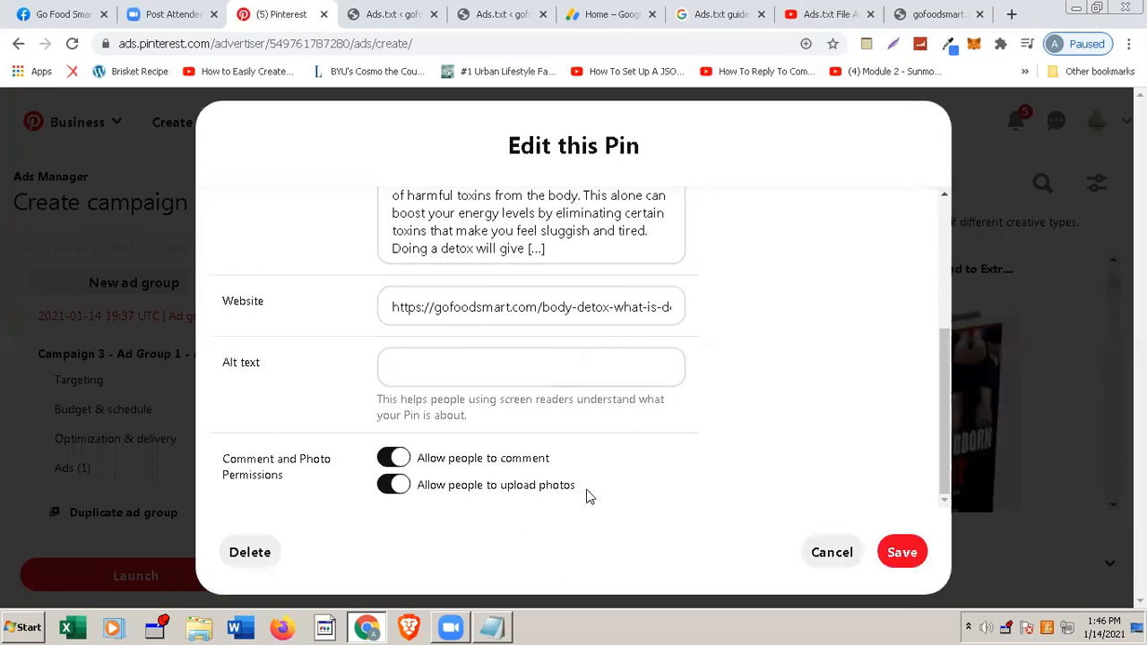
left_click(901, 552)
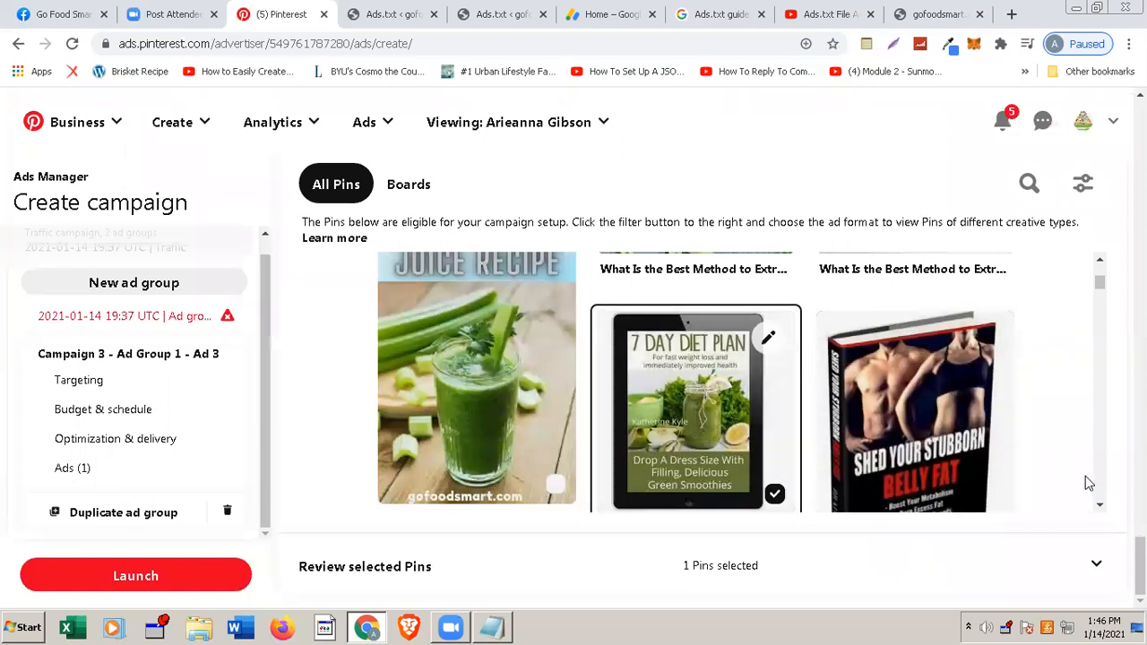
- Browse the remaining eligible Pins, trying a "5 Simple Tips For Strengthening" Pin as an additional ad and deselecting it again
scroll(1101, 509, "down", 3)
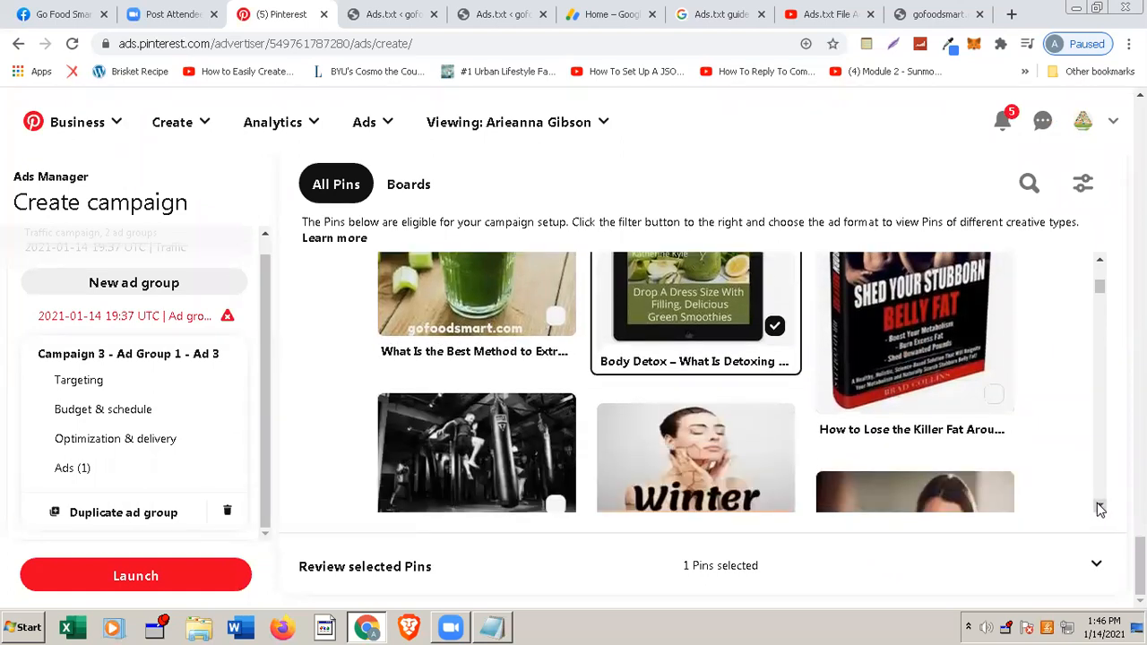
scroll(1101, 510, "down", 3)
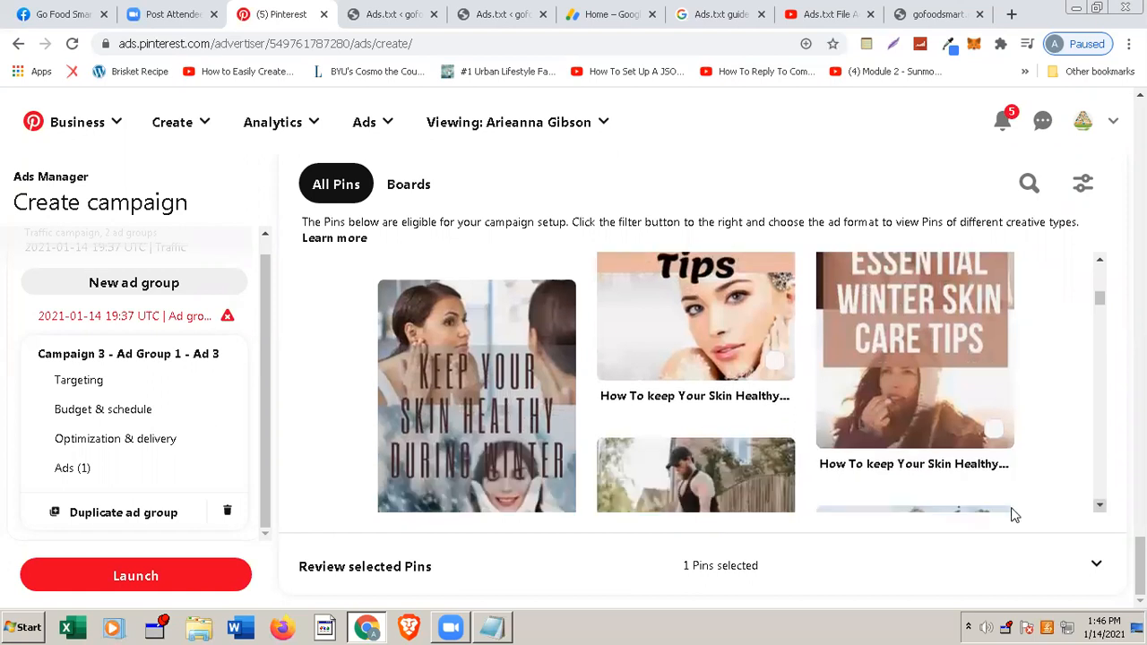
scroll(996, 509, "down", 1)
scroll(996, 507, "down", 2)
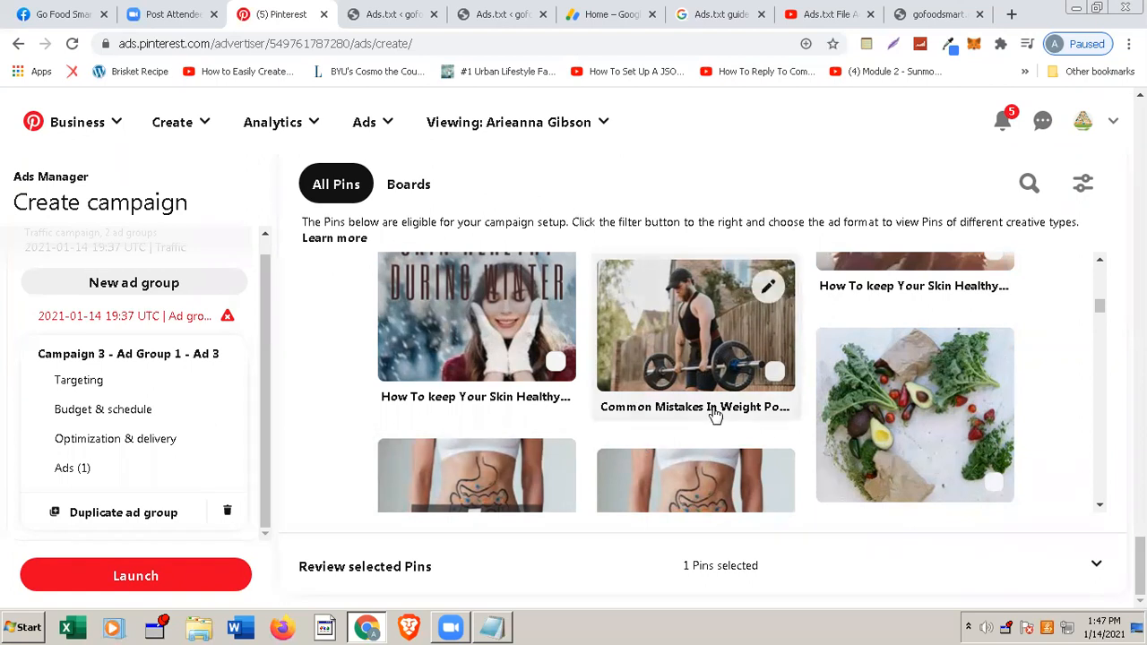
scroll(610, 397, "down", 1)
scroll(607, 394, "down", 5)
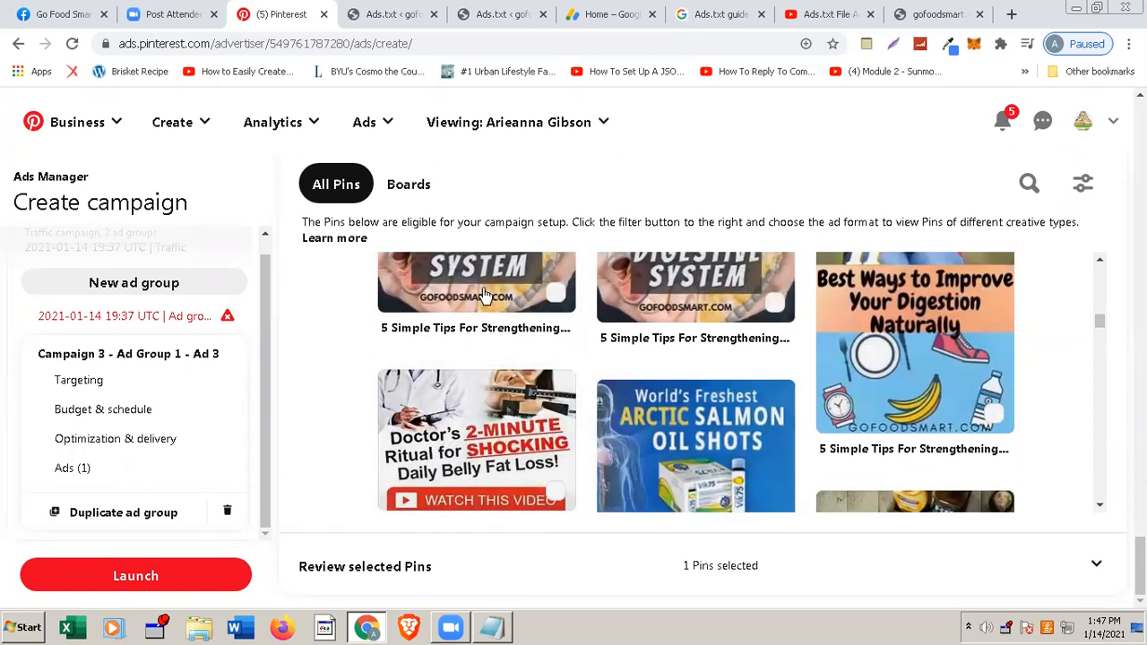
left_click(556, 298)
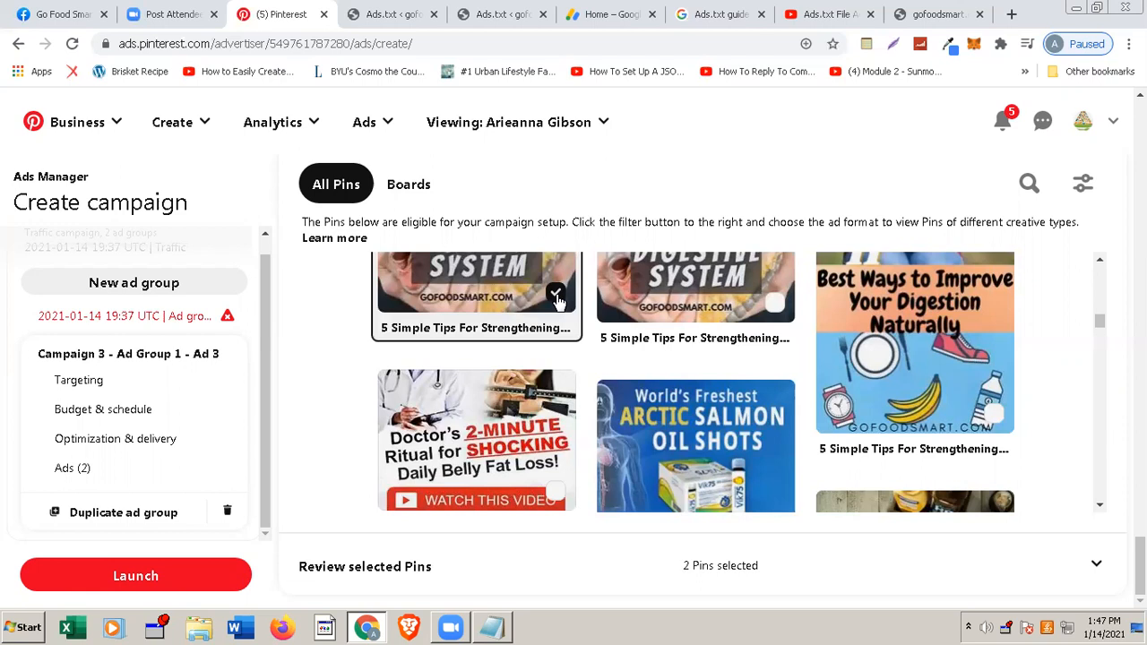
left_click(556, 299)
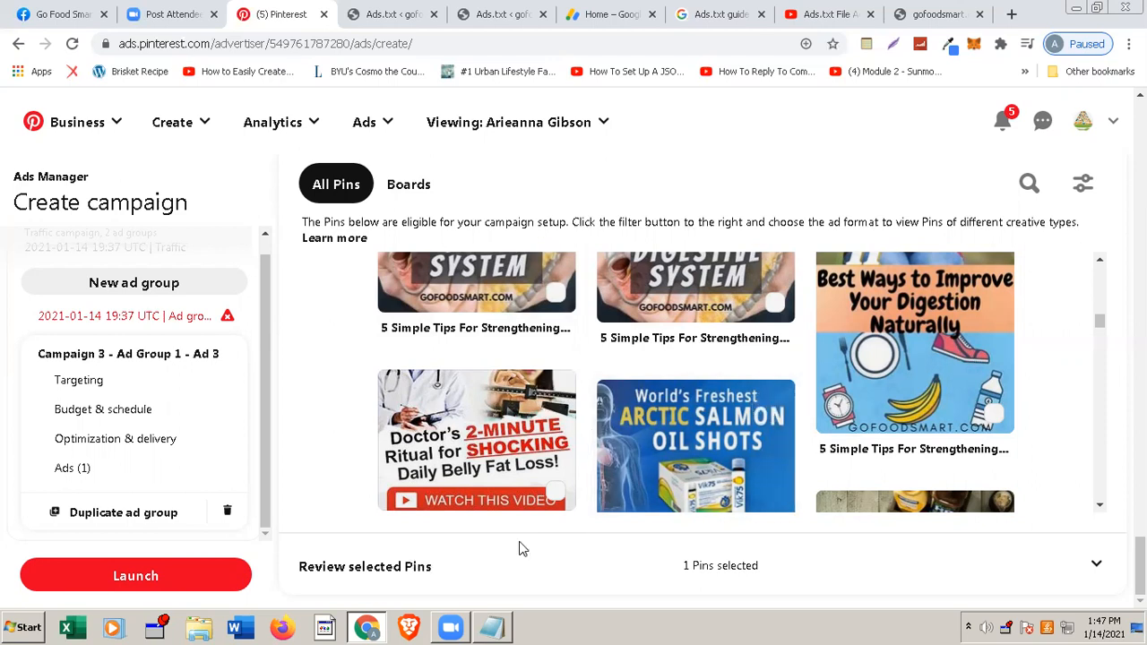
left_click(1101, 508)
left_click_drag(1101, 507, 1101, 508)
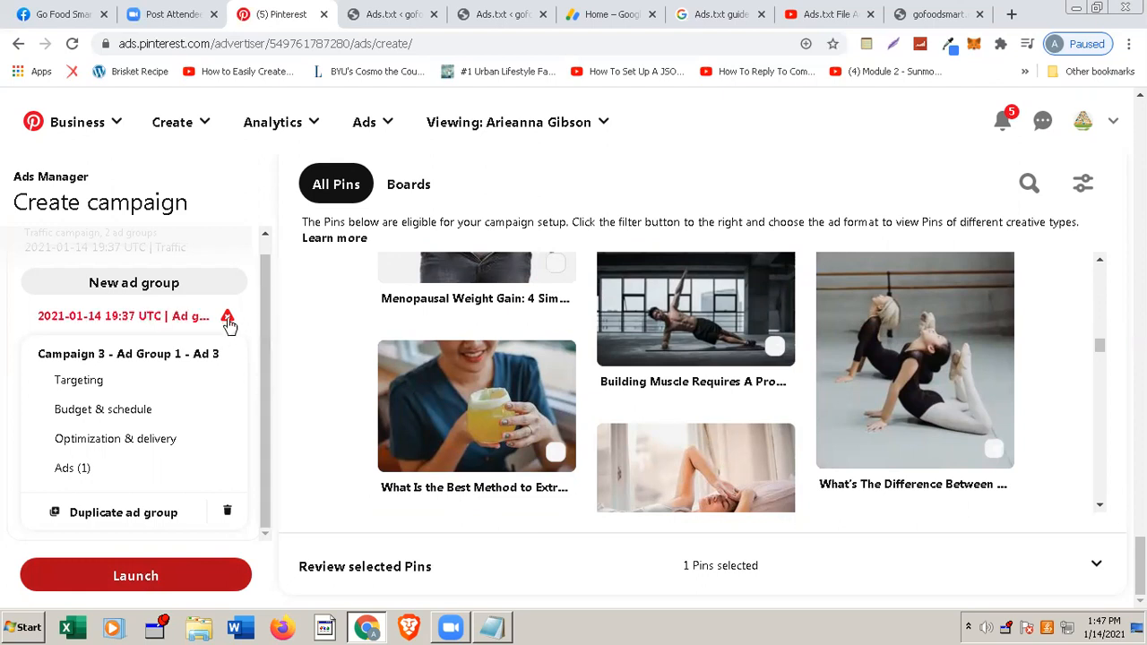
left_click(117, 324)
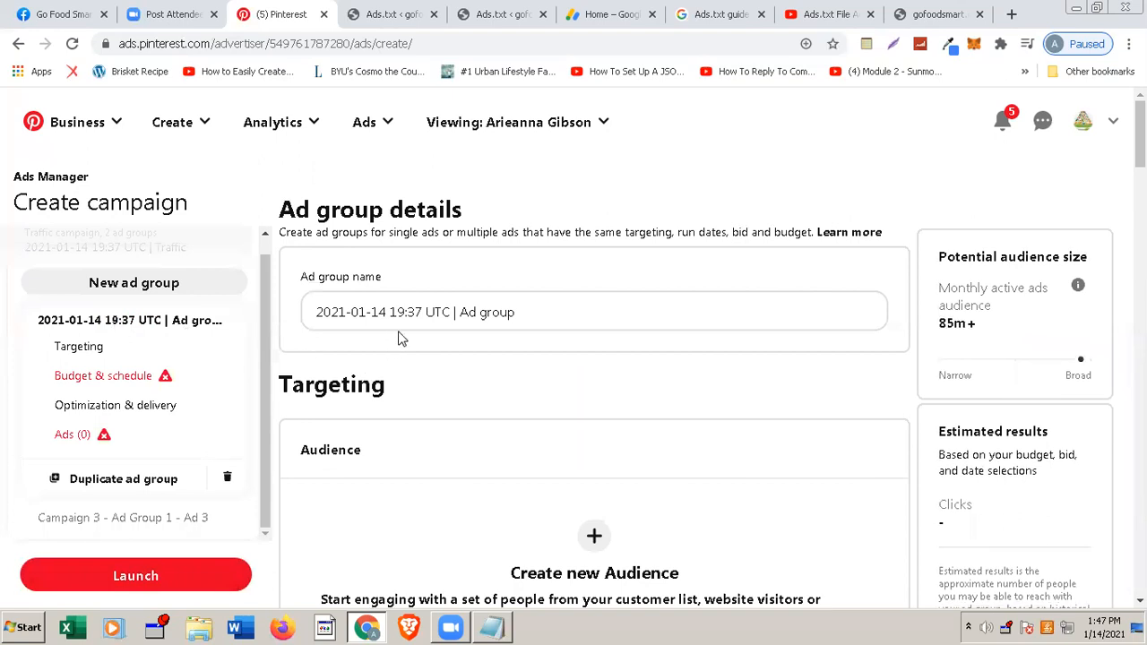
left_click(128, 381)
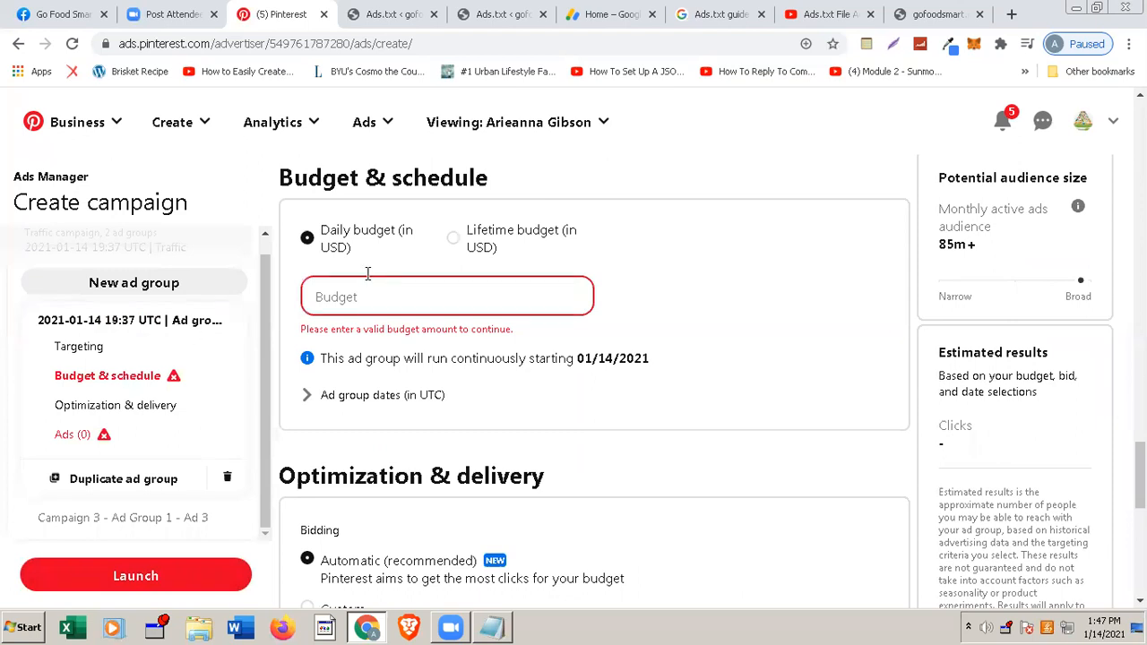
left_click(379, 300)
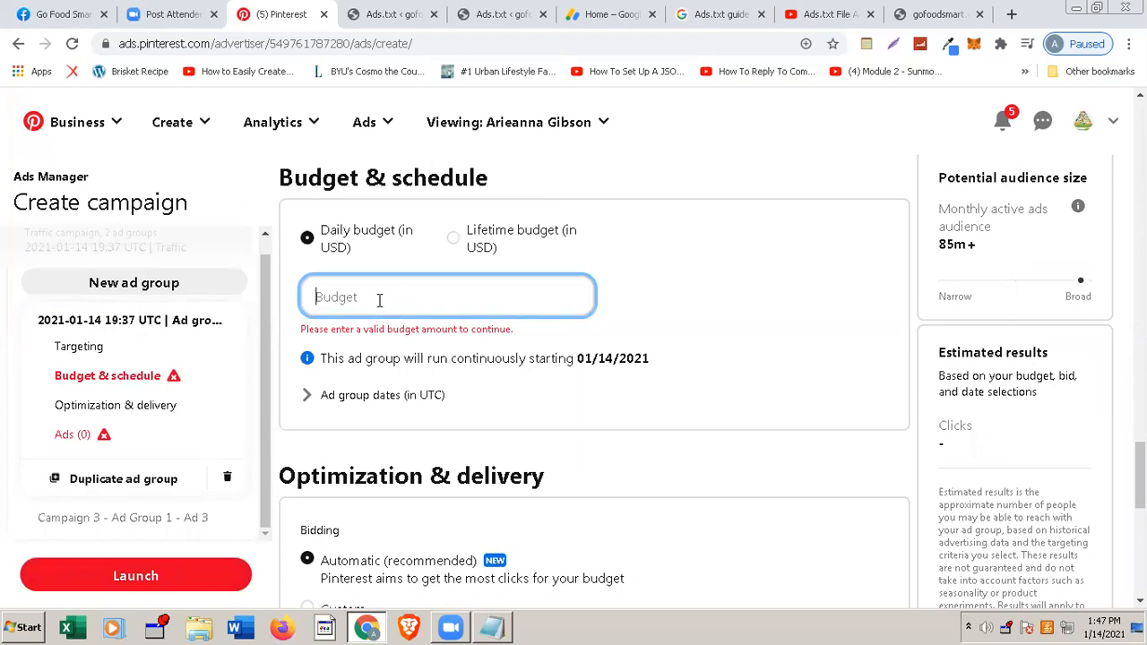
type("5")
left_click(655, 300)
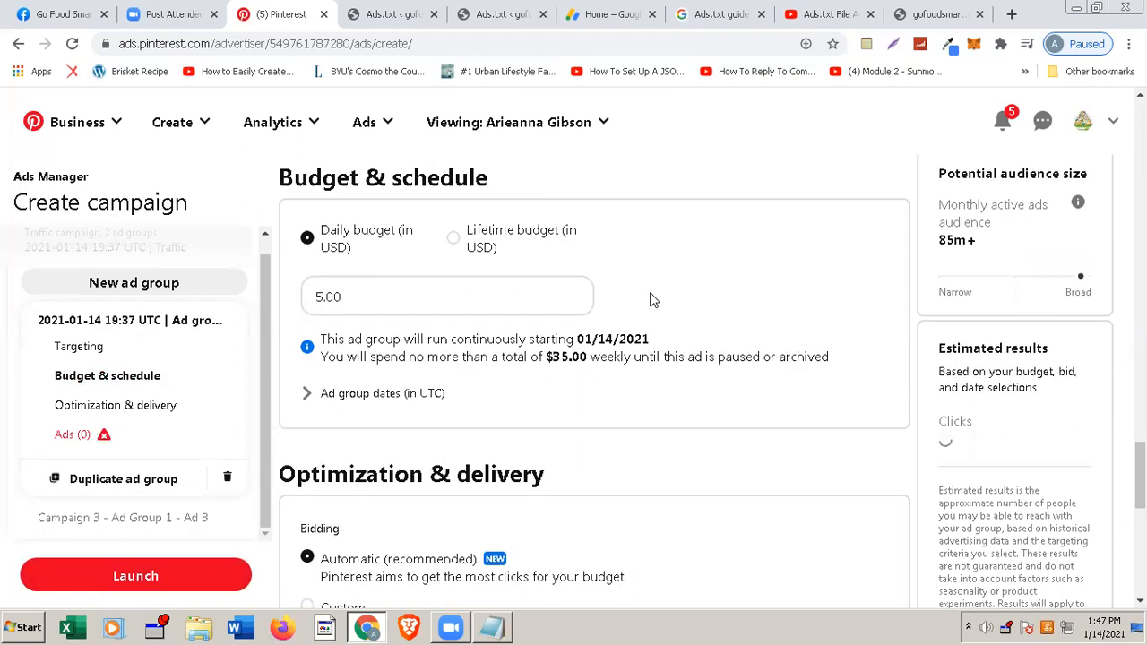
- Expand the ad group dates and set the end date to 01/19/2021
left_click(371, 396)
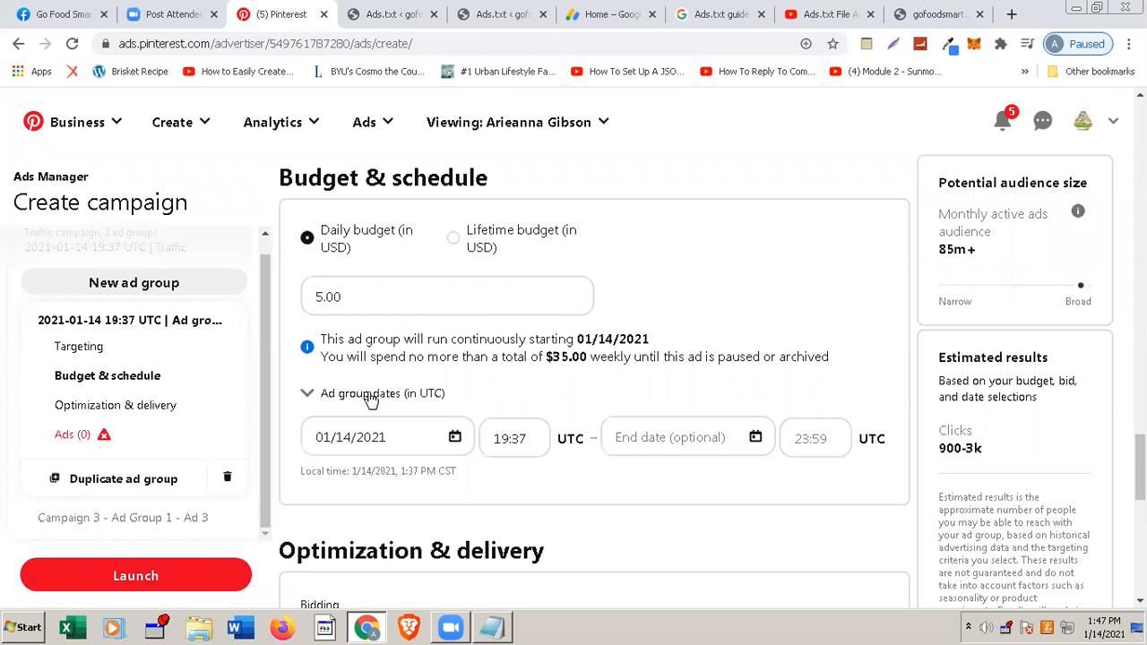
left_click(638, 439)
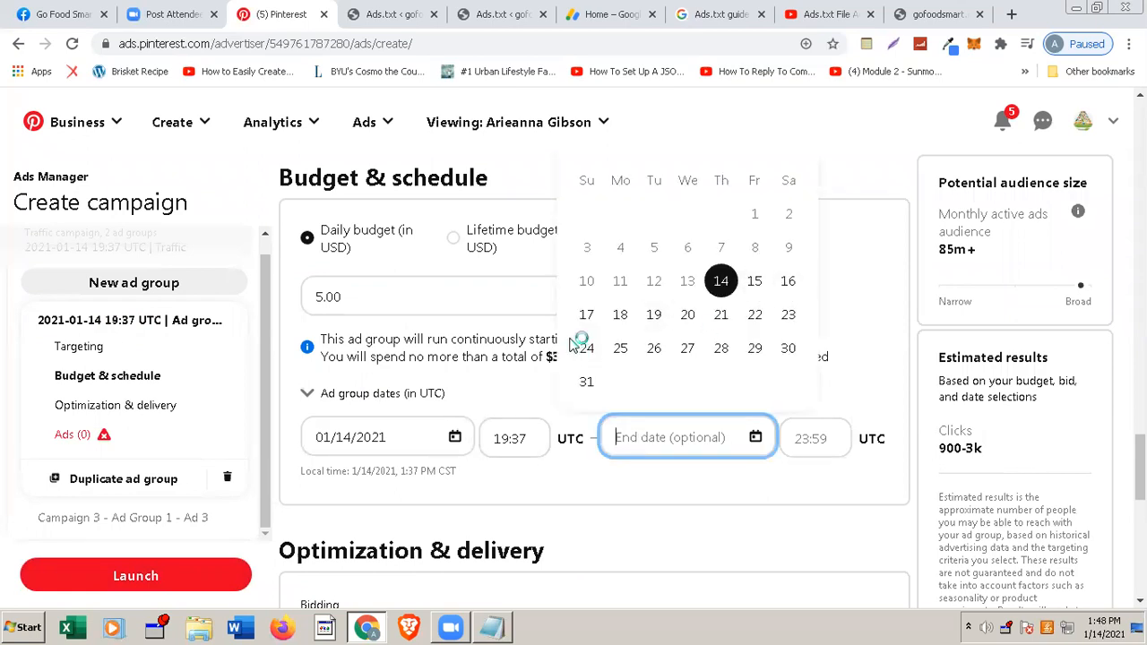
left_click(655, 315)
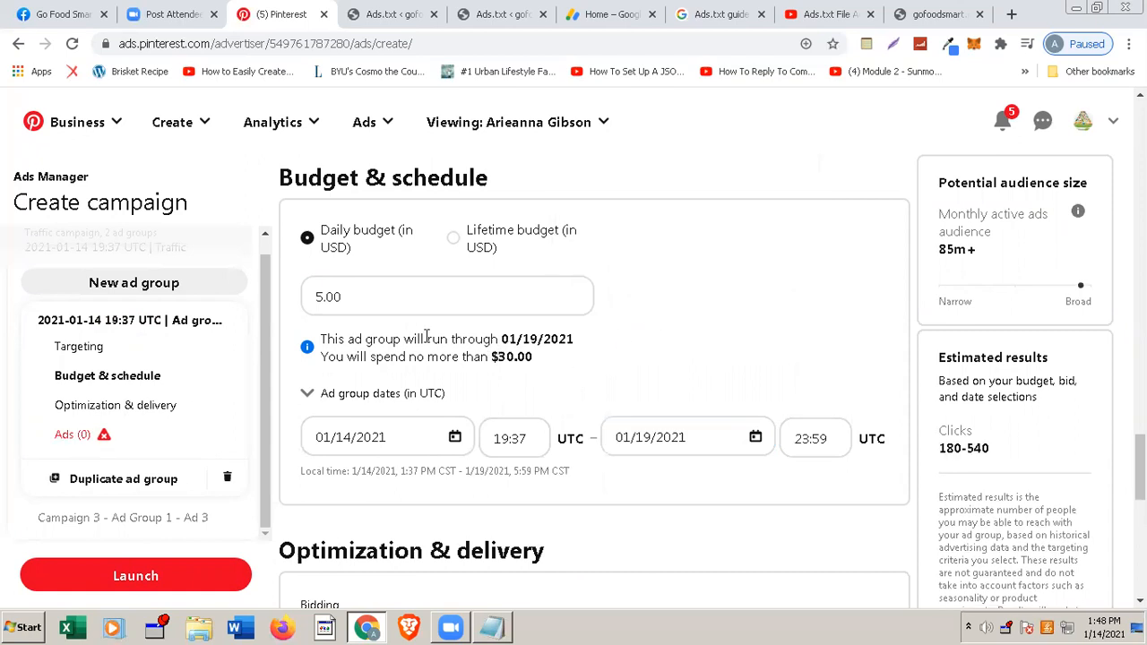
- Look back over this ad group's locations, keywords, interests and audience targeting, and check the campaign outline for sections needing attention
scroll(425, 333, "up", 8)
scroll(427, 336, "up", 1)
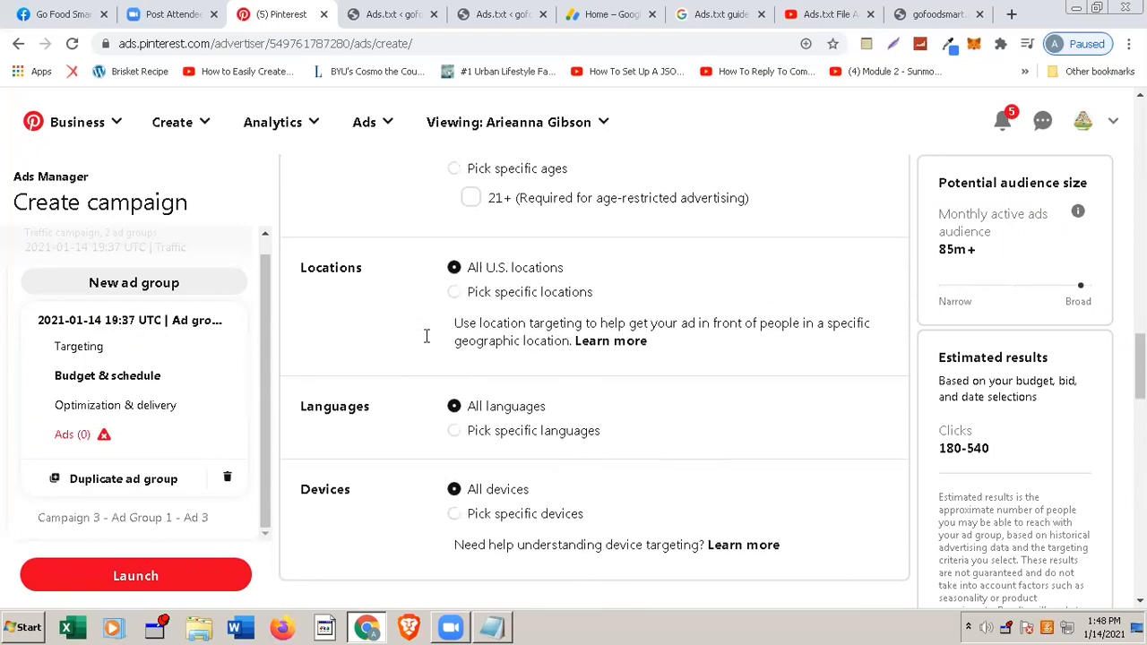
scroll(427, 343, "up", 10)
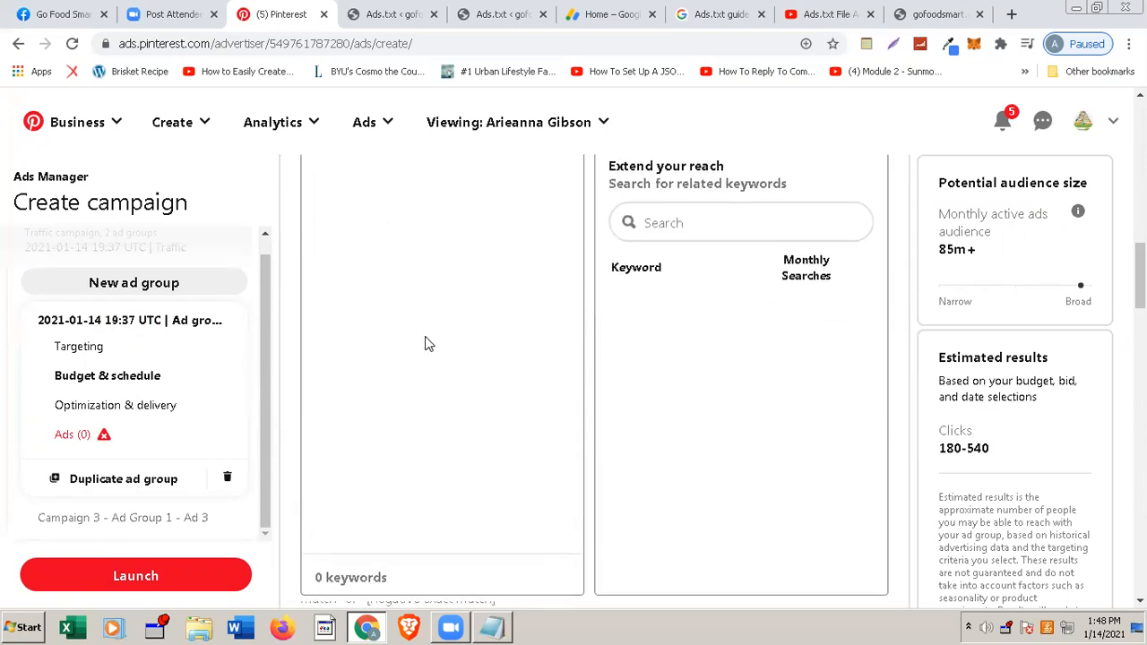
scroll(427, 344, "up", 3)
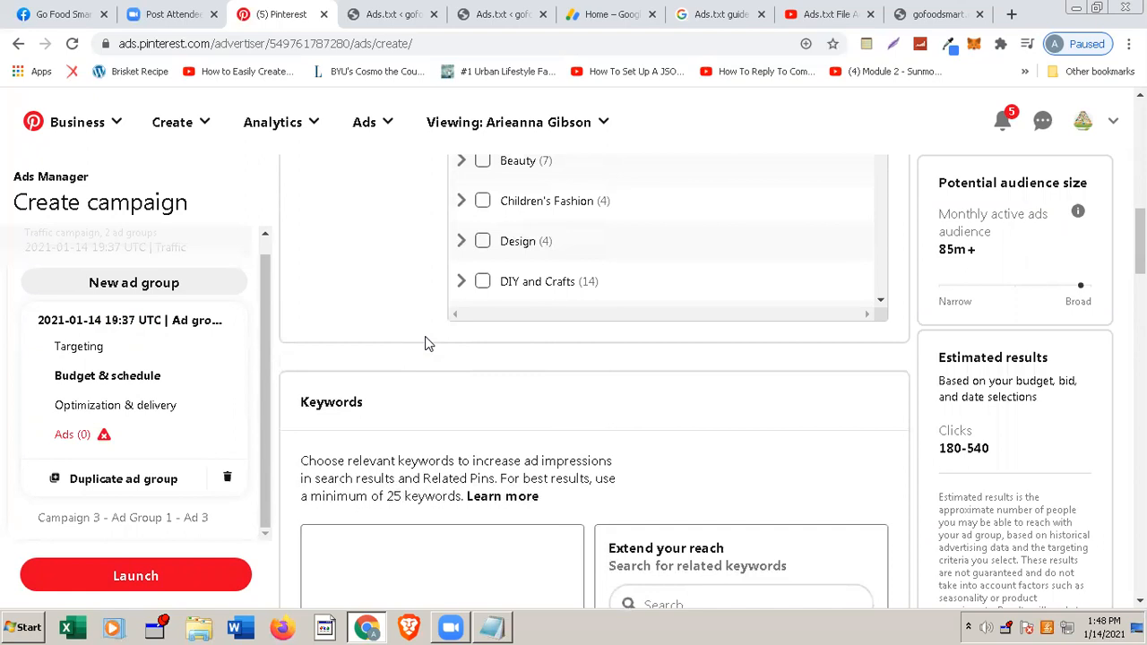
scroll(427, 344, "up", 10)
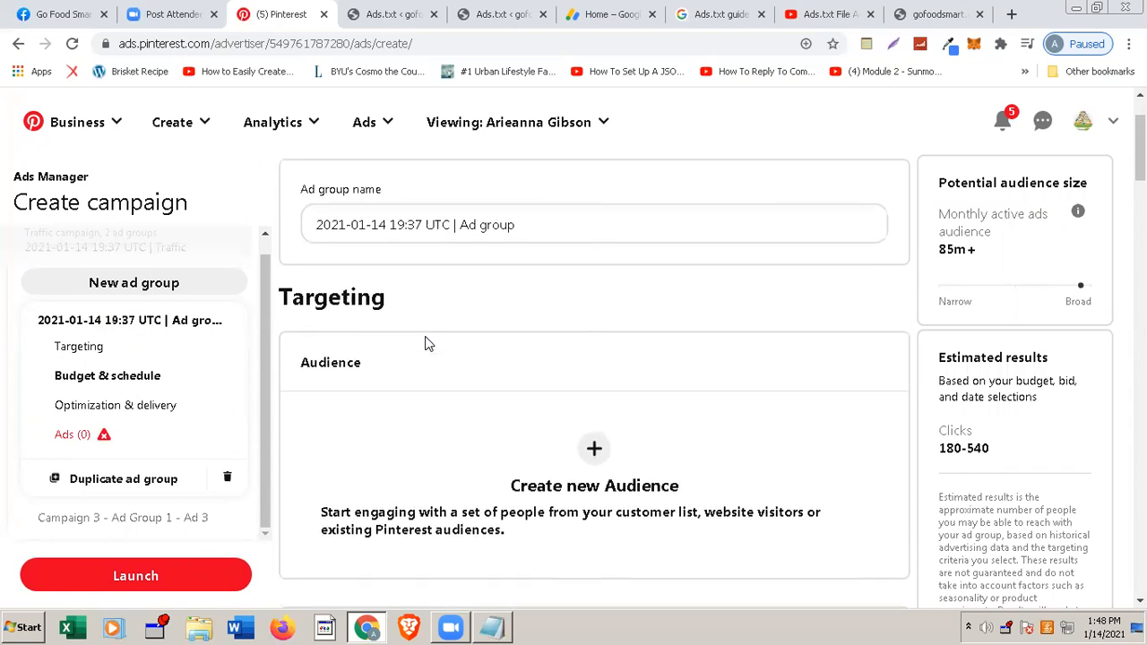
scroll(425, 344, "up", 1)
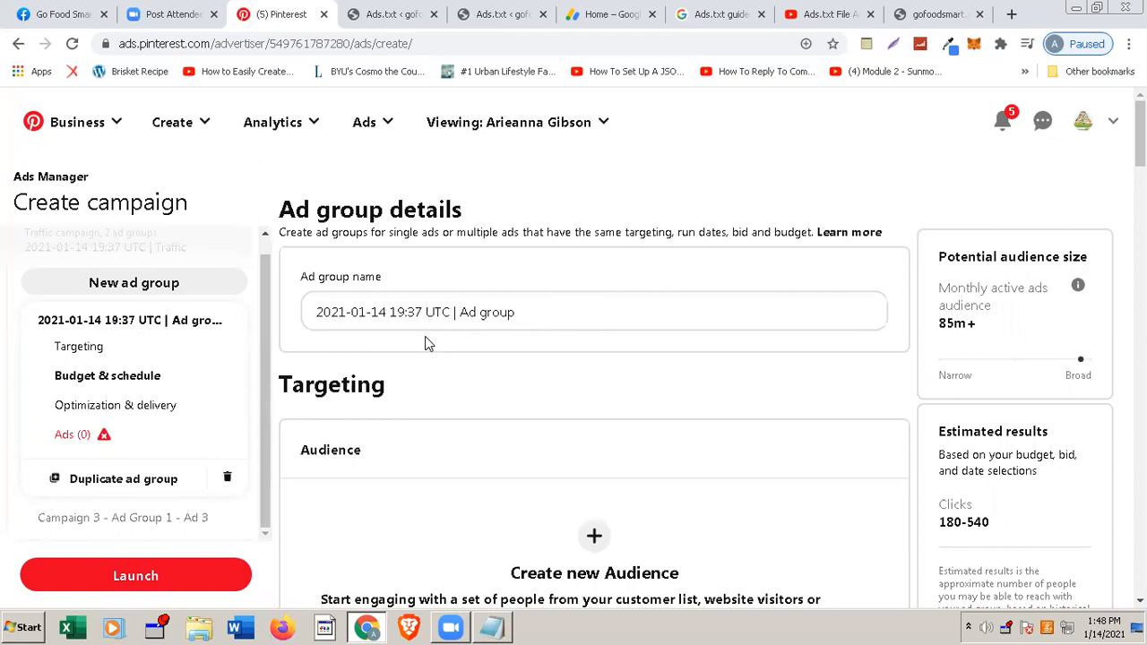
scroll(154, 395, "up", 1)
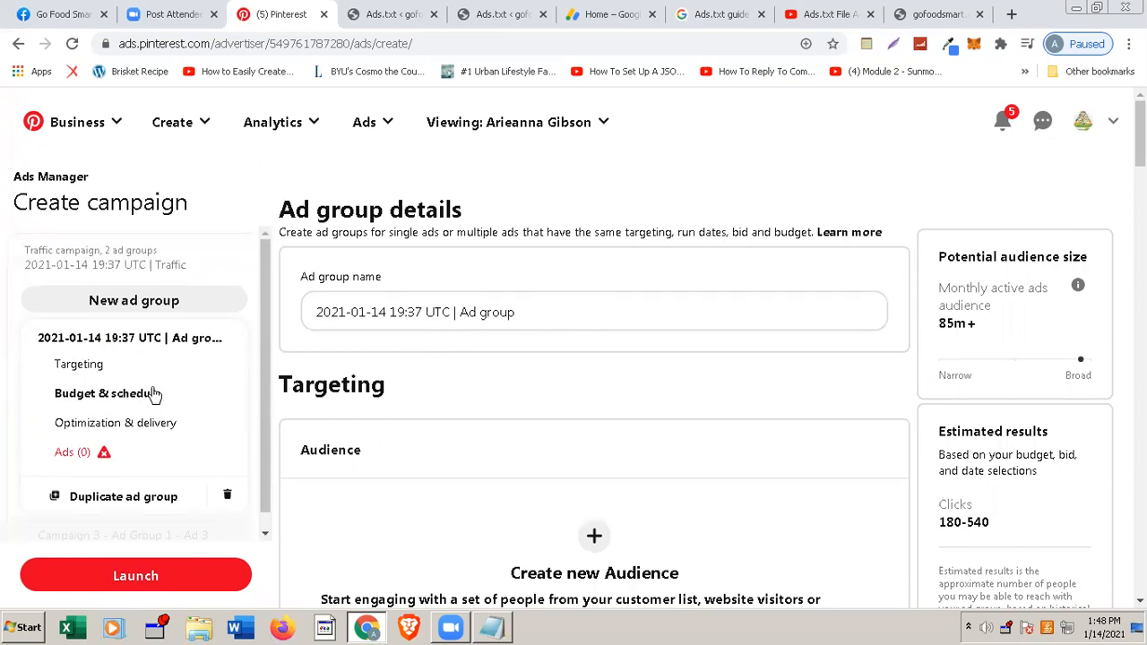
scroll(154, 394, "down", 1)
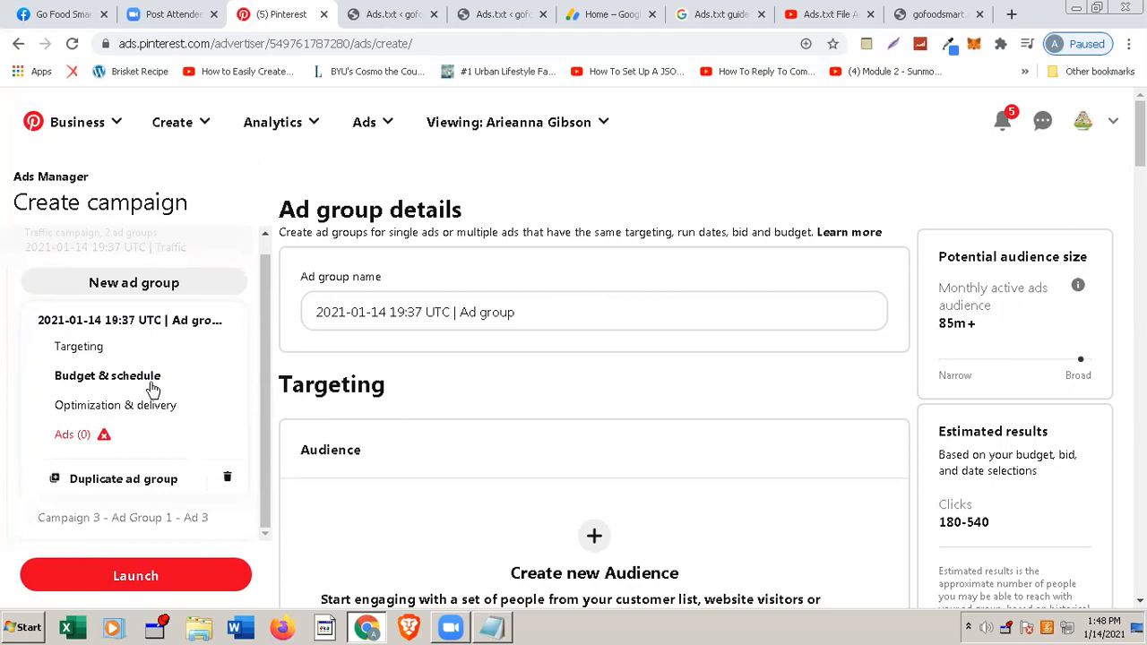
scroll(106, 381, "up", 1)
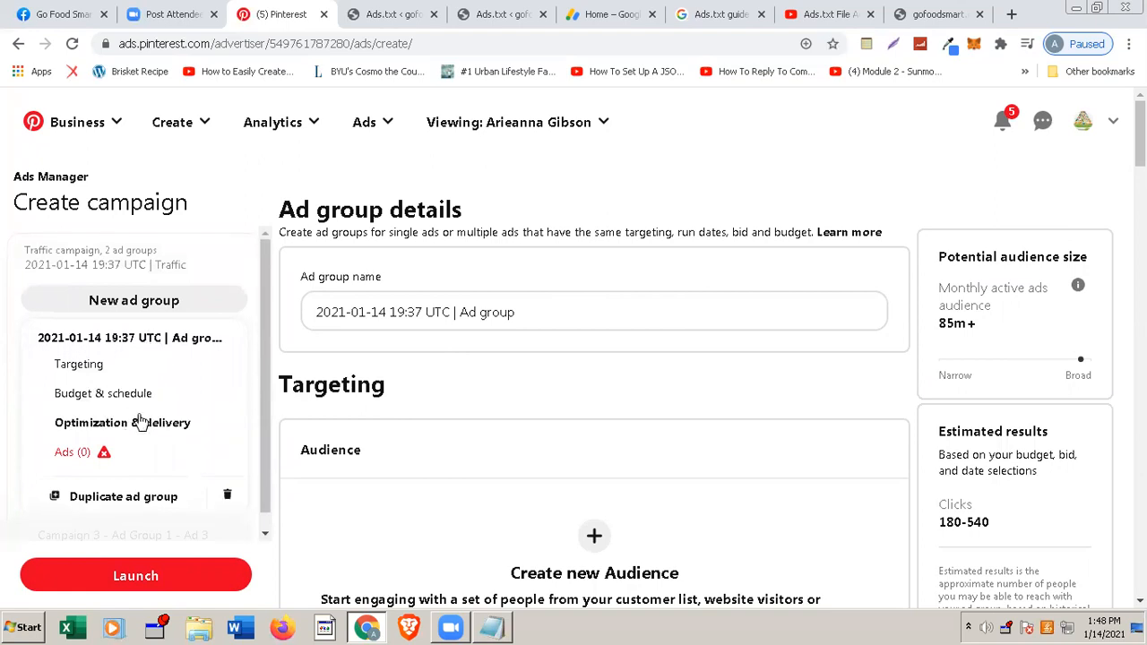
- Review the campaign-level objective, name, spend limits and status of the Traffic campaign
left_click(94, 266)
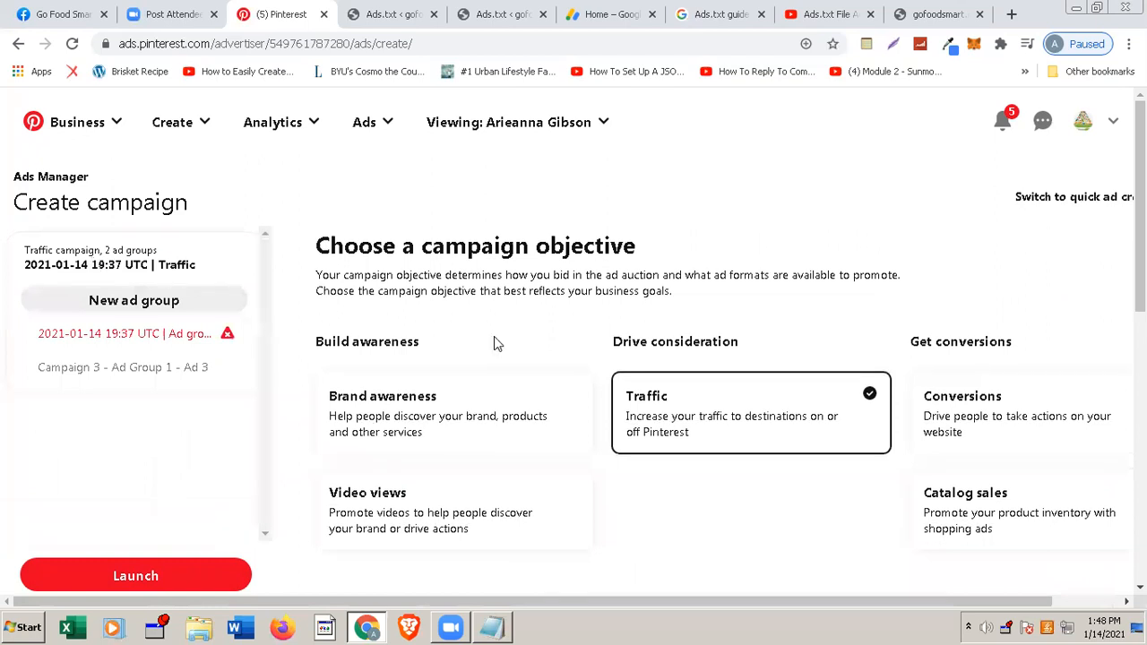
scroll(496, 344, "down", 5)
scroll(496, 344, "down", 3)
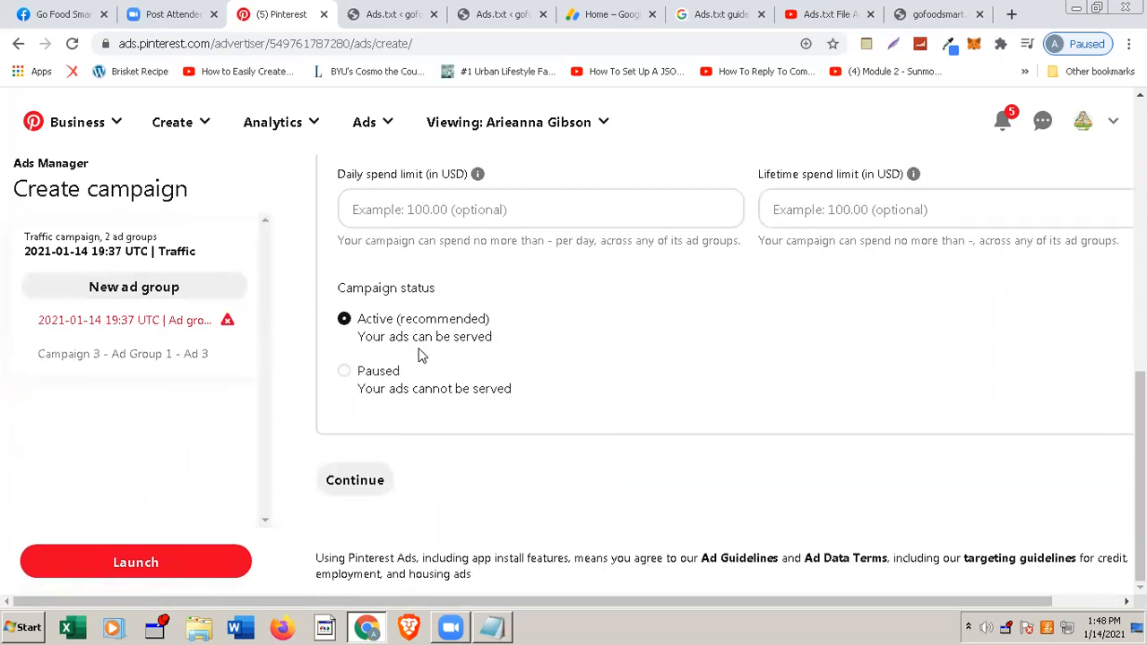
scroll(421, 354, "up", 5)
scroll(421, 354, "right", 2)
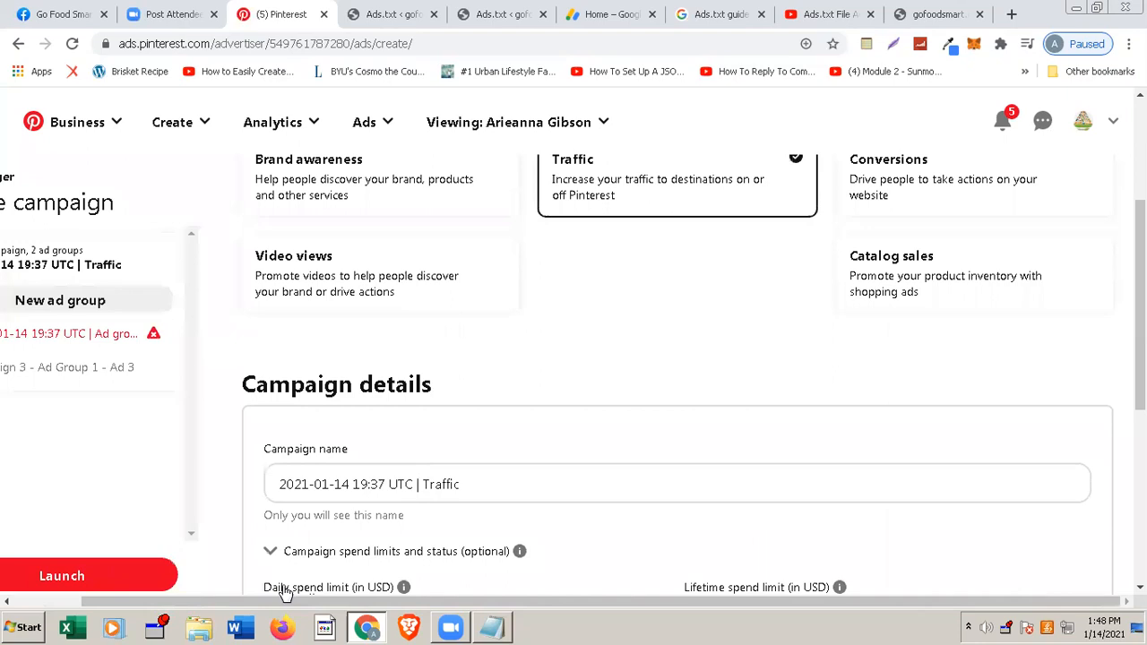
left_click_drag(242, 598, 172, 598)
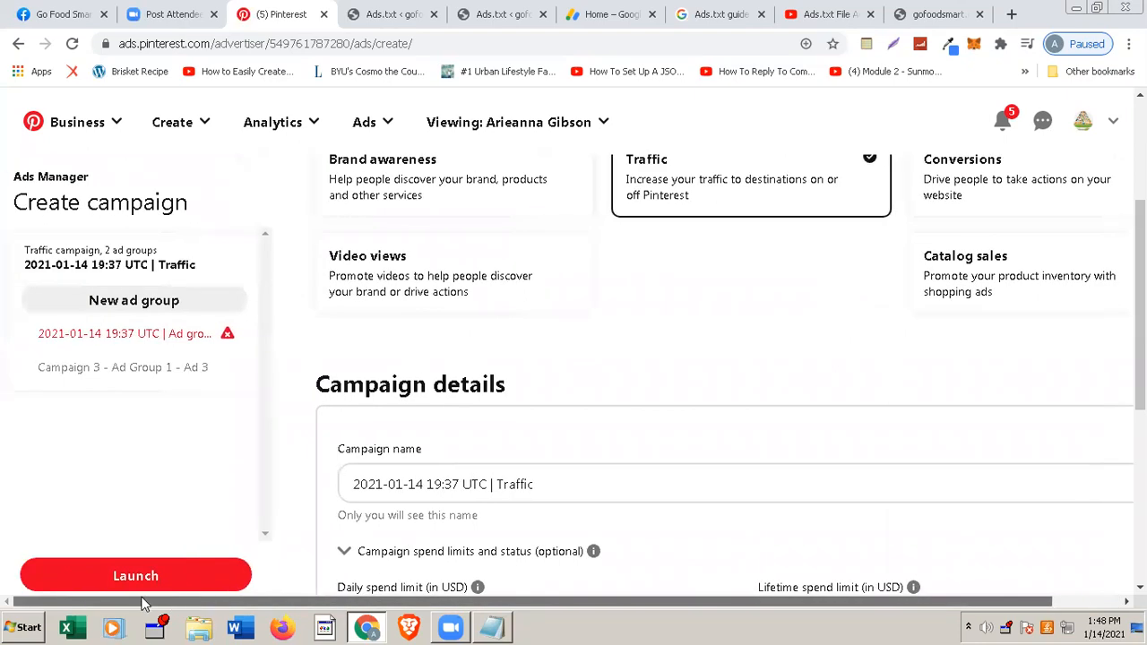
- Check the audience and interest targeting of Campaign 3 - Ad Group 1 - Ad 3, and return to the flagged ad group
left_click(139, 370)
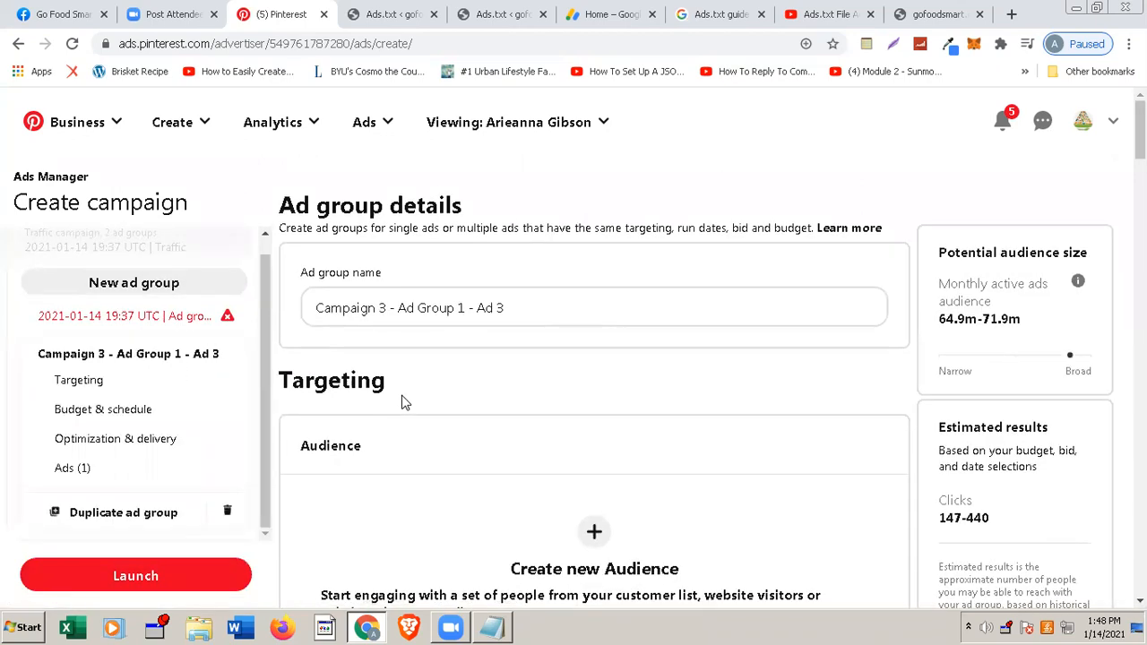
scroll(402, 400, "down", 3)
scroll(403, 400, "down", 2)
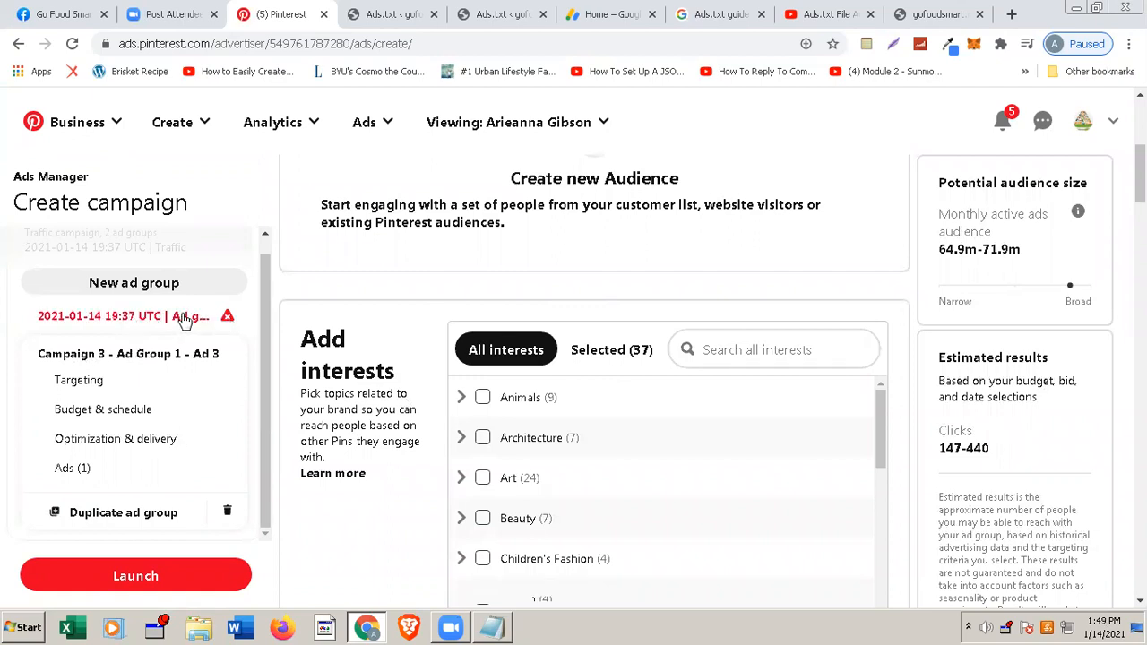
left_click(184, 320)
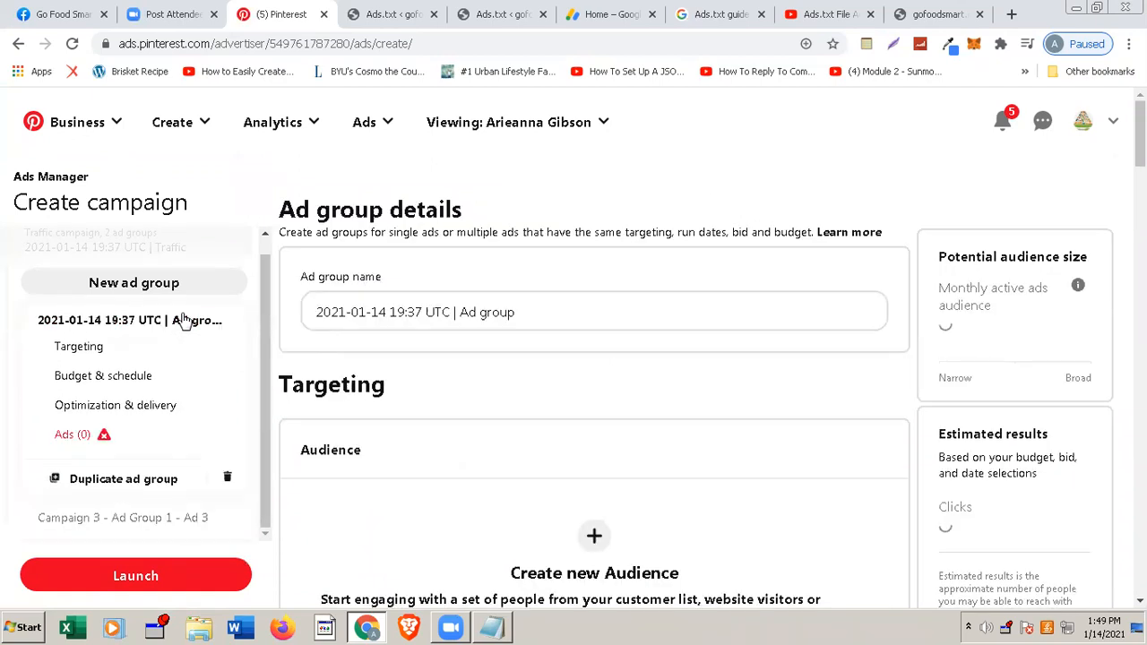
- Recheck the flagged ad group's targeting and the campaign-level objective, name, spend limits and status
left_click(159, 339)
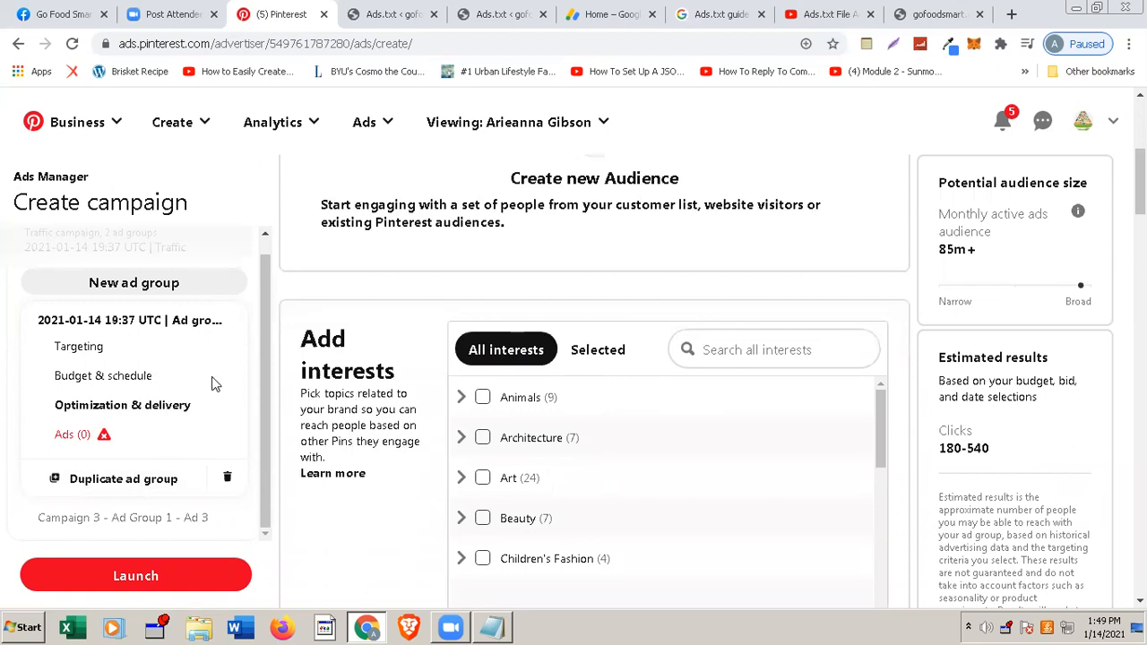
scroll(134, 336, "up", 1)
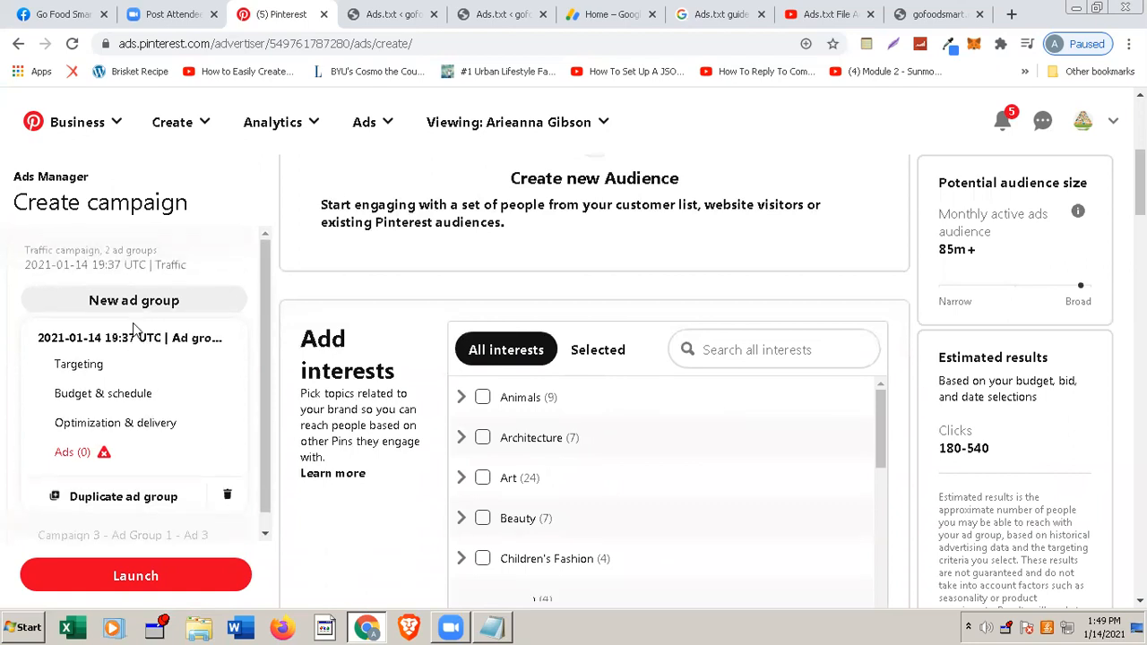
left_click(139, 256)
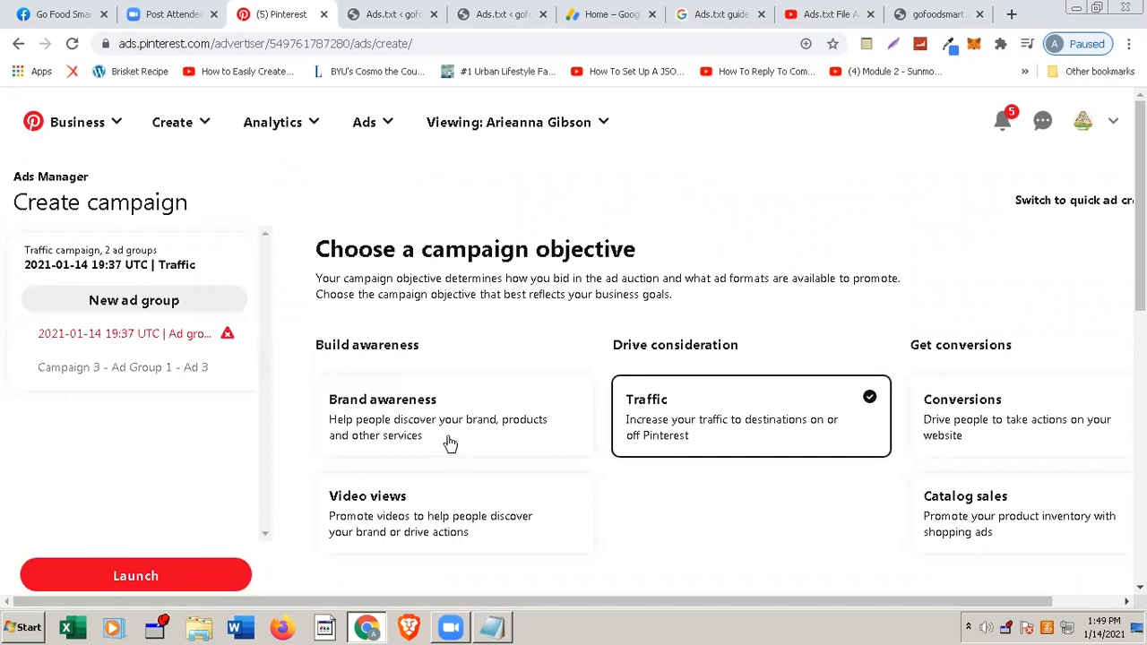
scroll(448, 440, "down", 2)
scroll(450, 443, "down", 5)
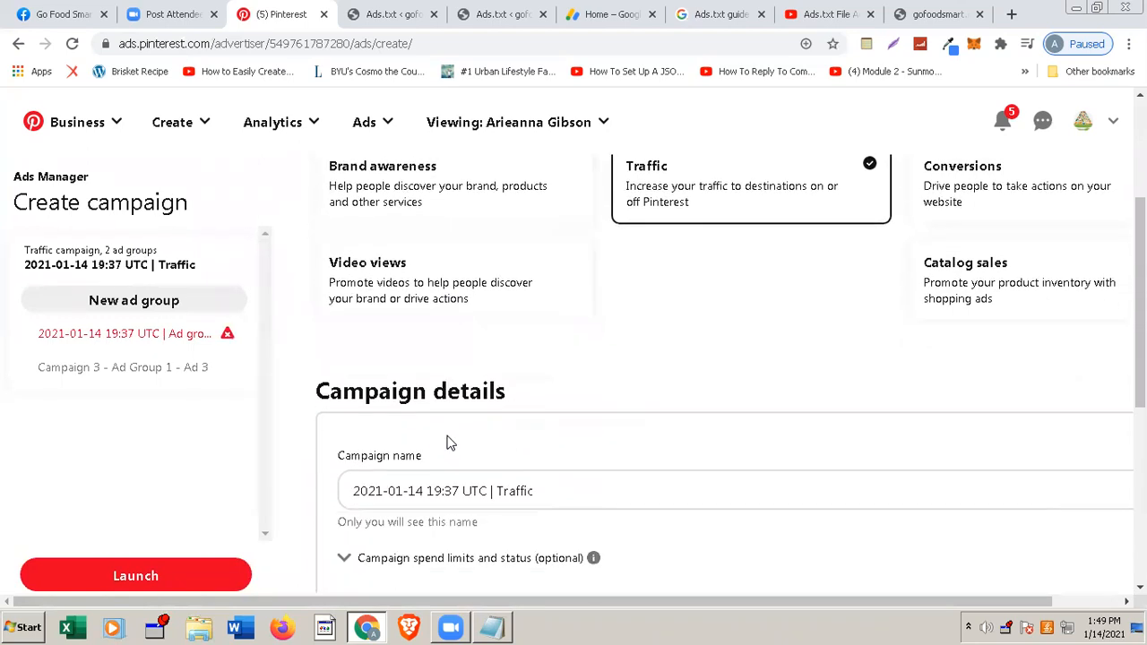
scroll(450, 443, "down", 1)
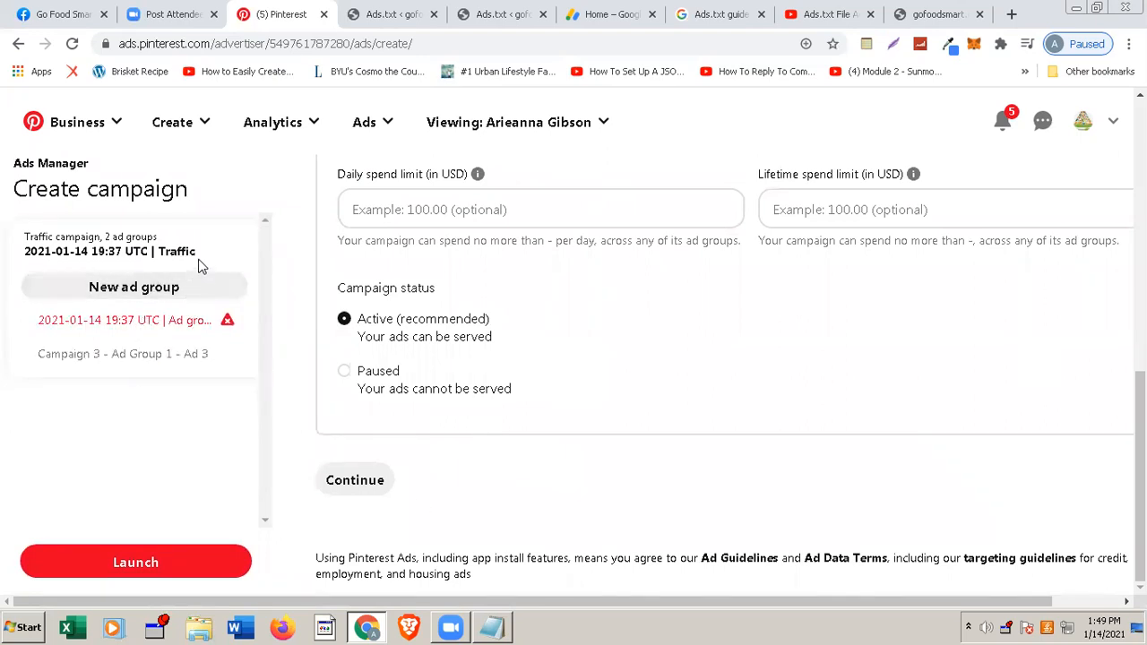
- Examine the selected interests and keyword list of Campaign 3 - Ad Group 1 - Ad 3
left_click(149, 359)
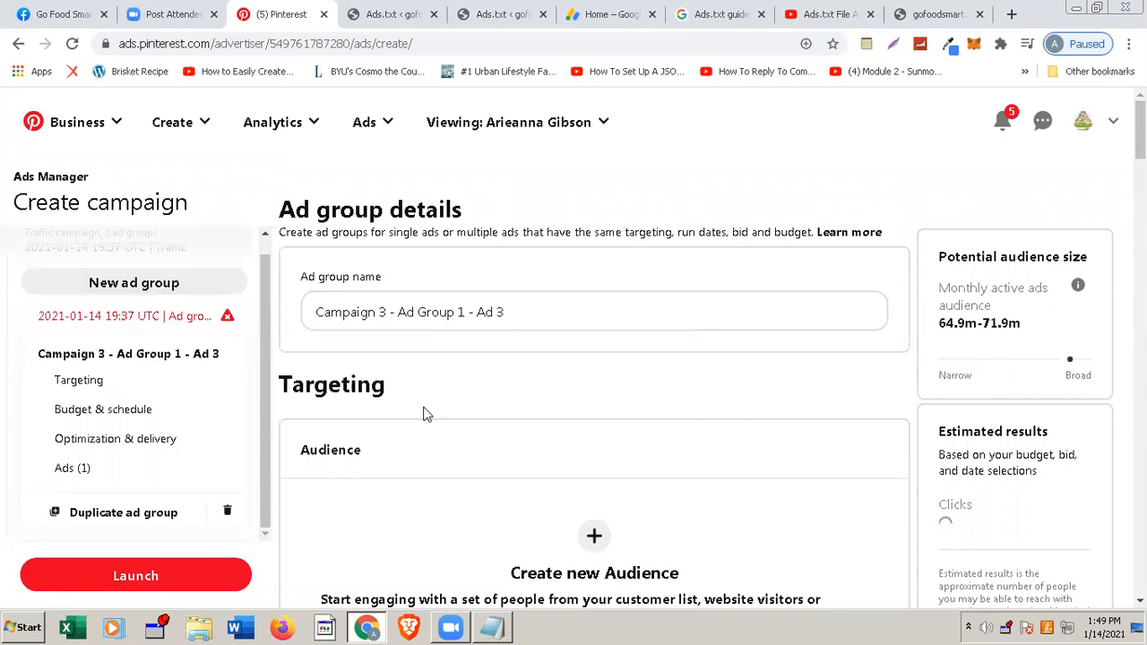
scroll(426, 414, "down", 5)
scroll(426, 414, "down", 2)
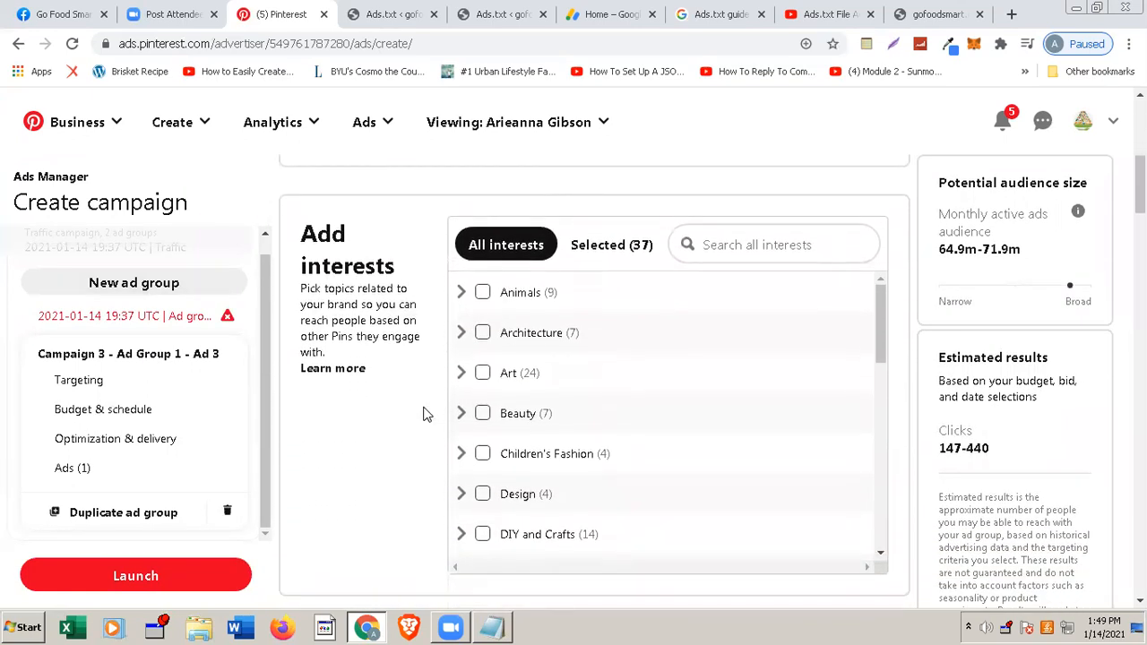
scroll(425, 415, "down", 3)
scroll(426, 415, "down", 6)
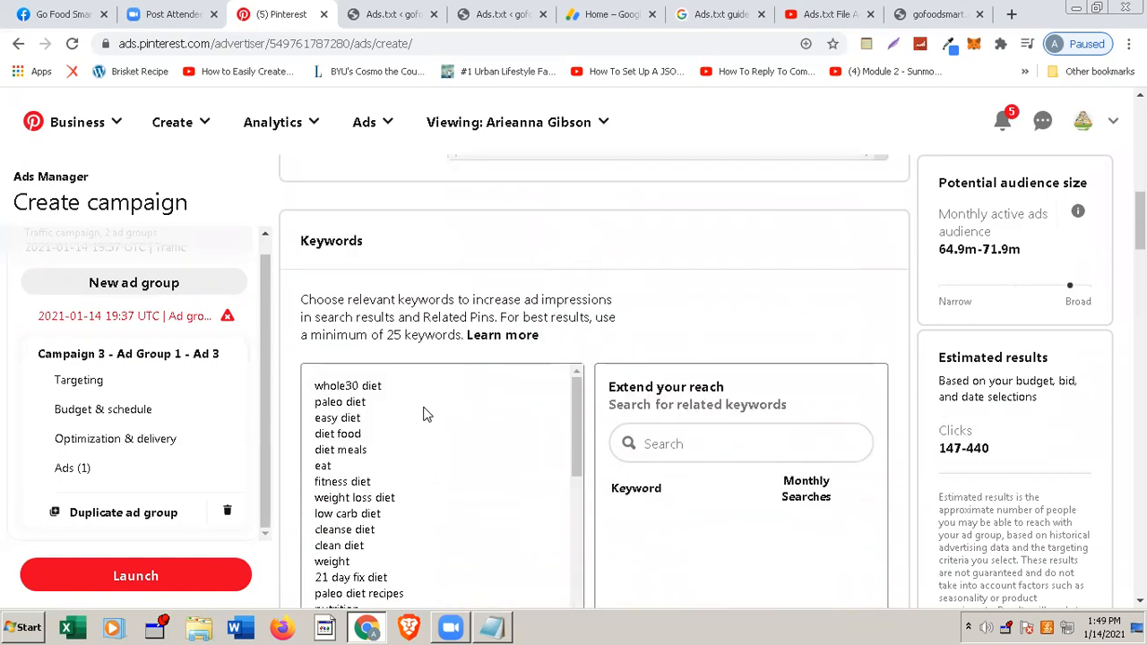
left_click(203, 318)
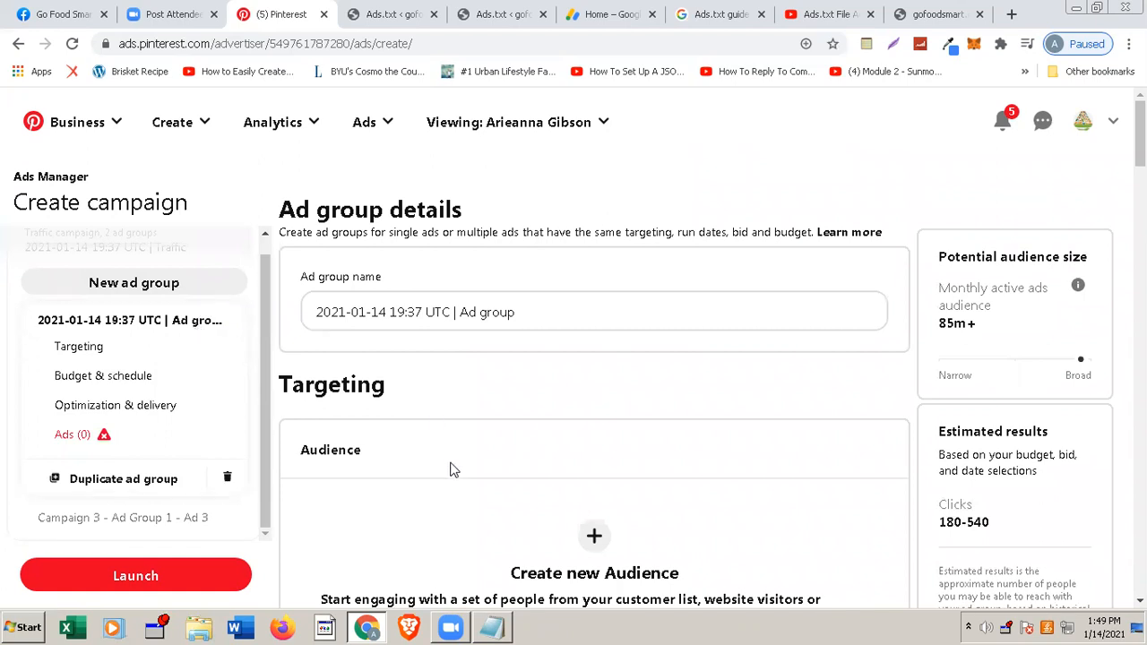
scroll(451, 468, "down", 20)
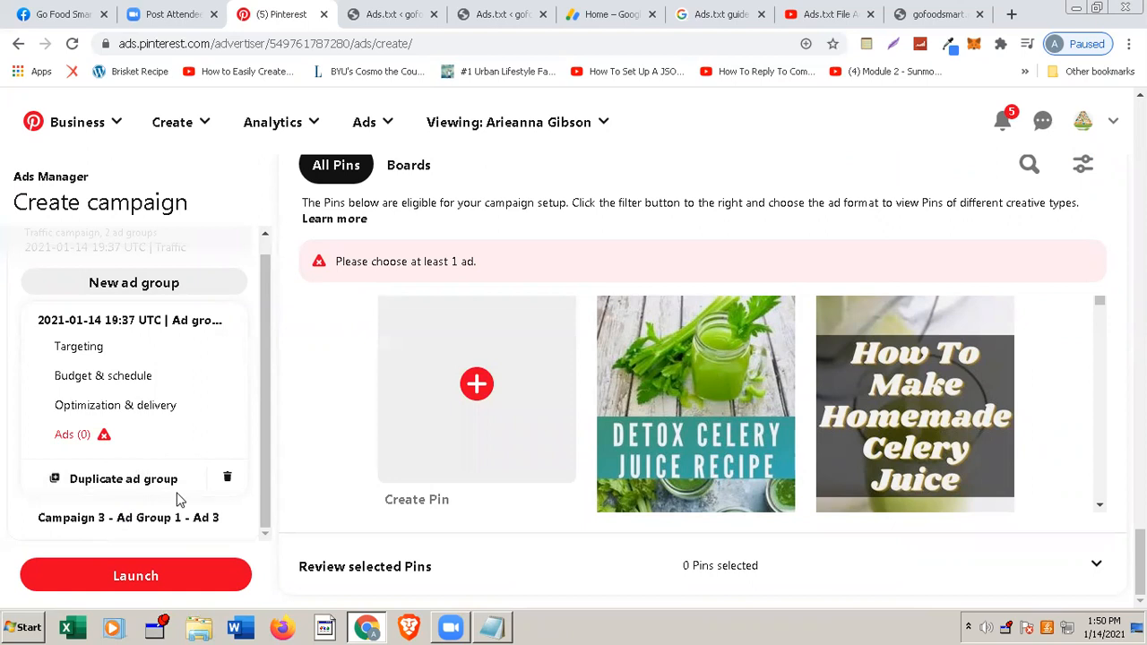
left_click(228, 481)
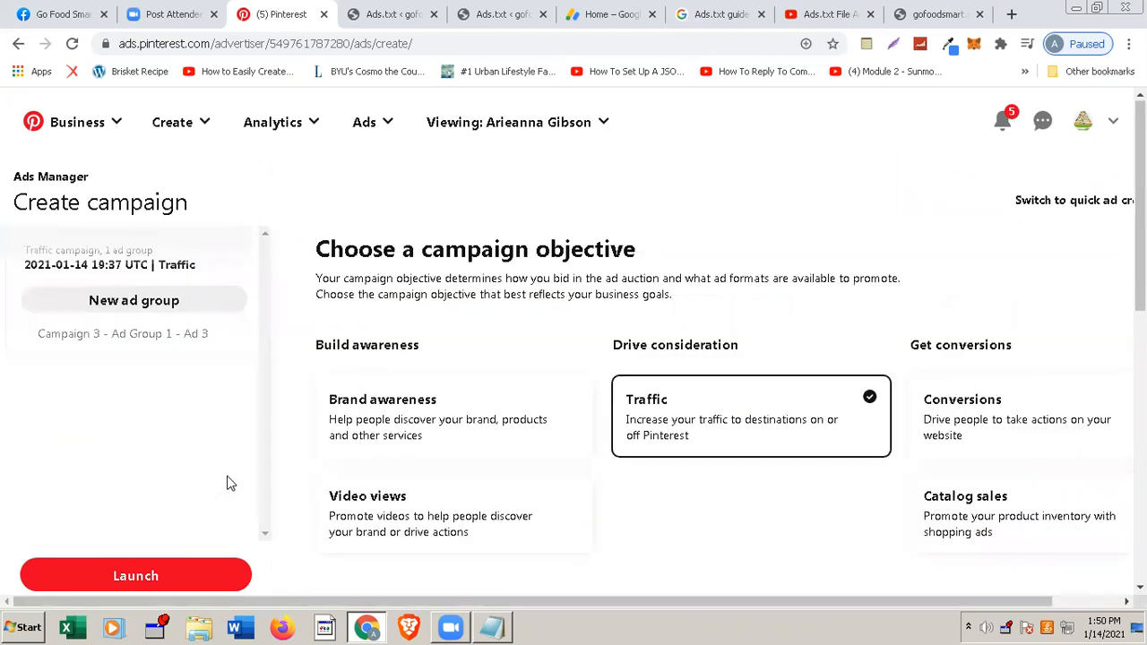
- Review the remaining ad group's interests, keywords, locations, languages and placement settings
left_click(133, 339)
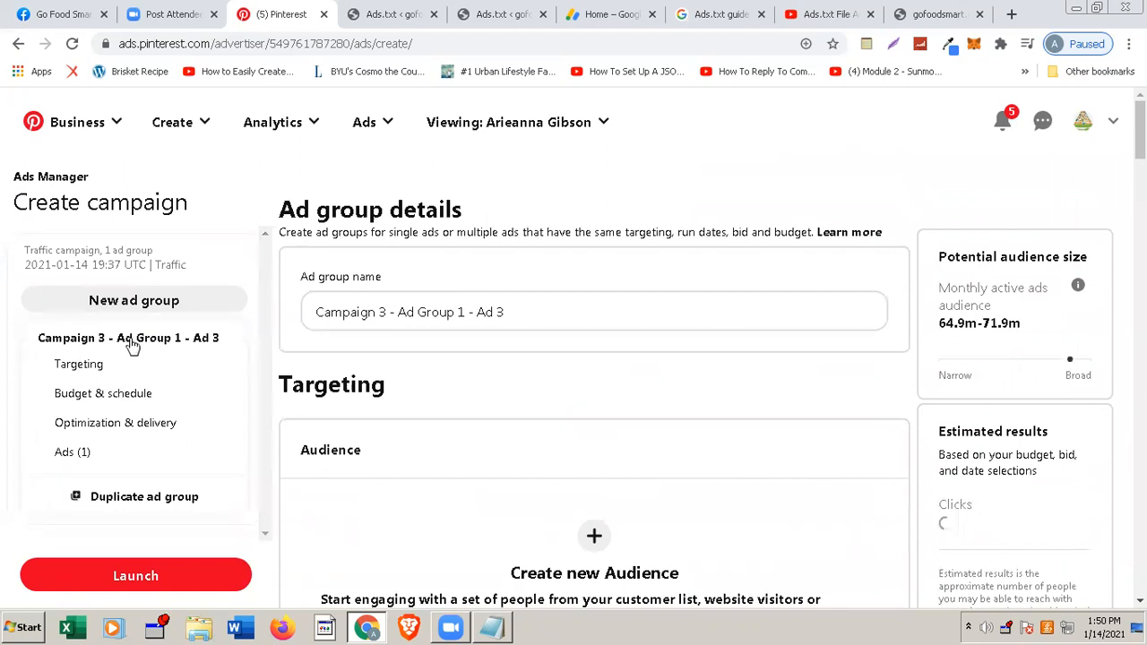
scroll(414, 446, "down", 7)
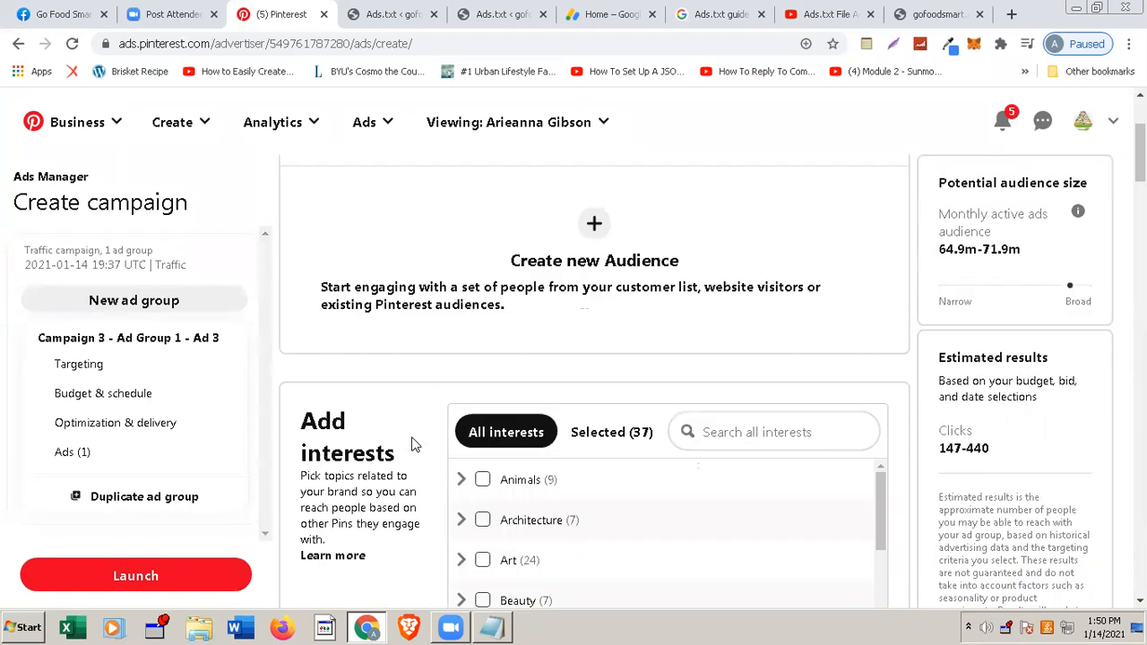
scroll(414, 445, "down", 1)
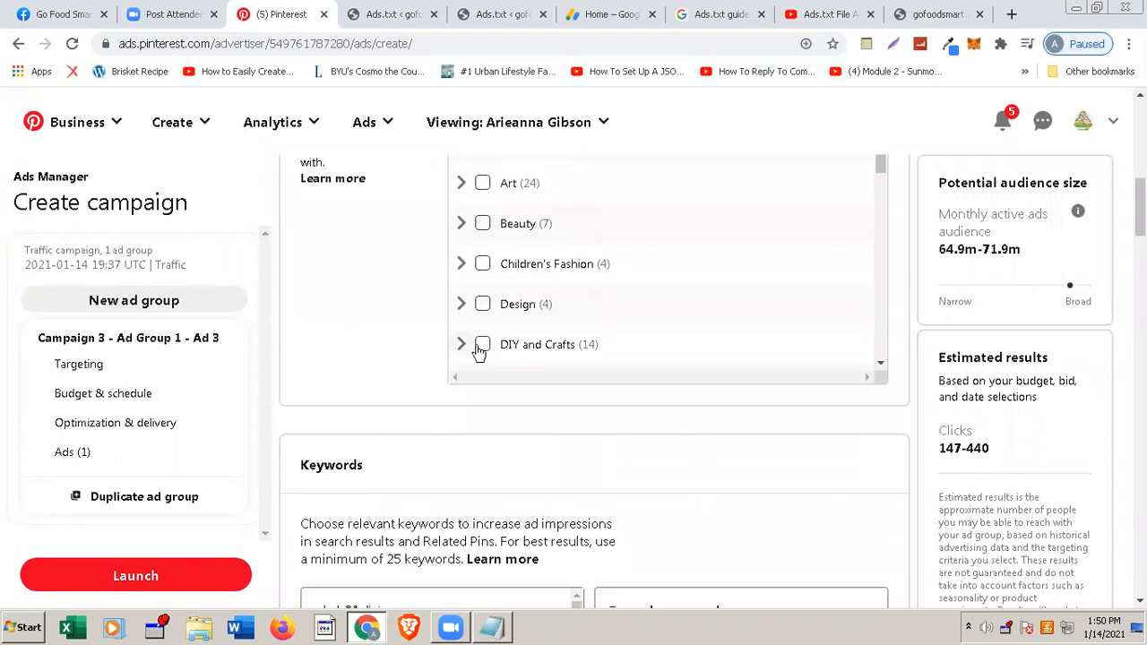
scroll(479, 350, "up", 2)
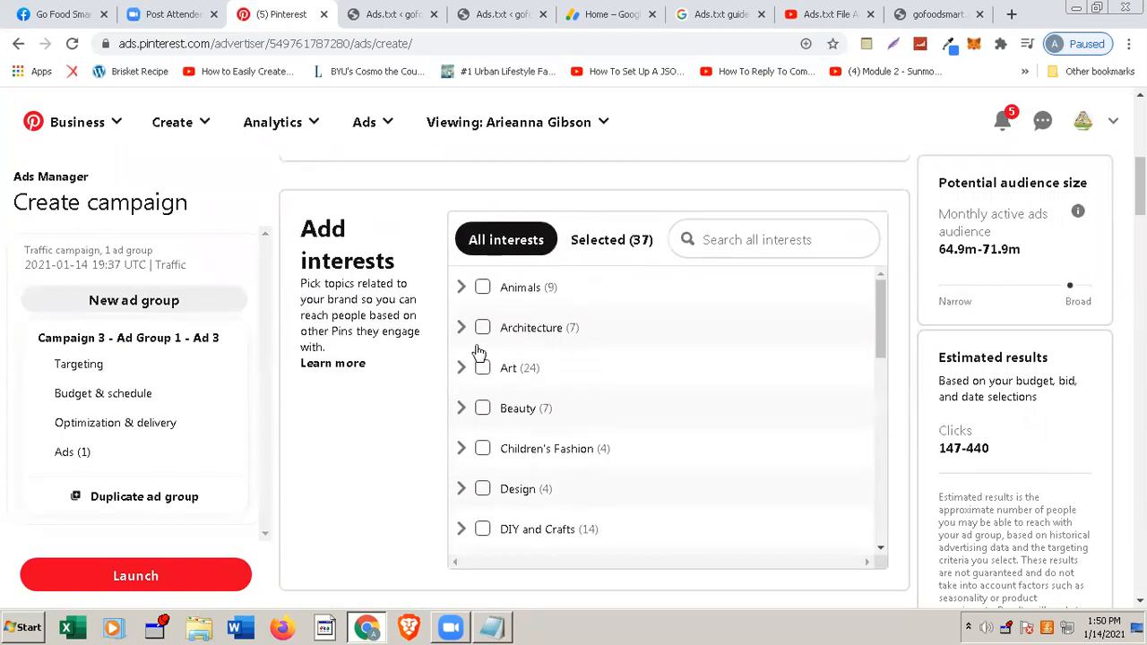
scroll(363, 417, "down", 5)
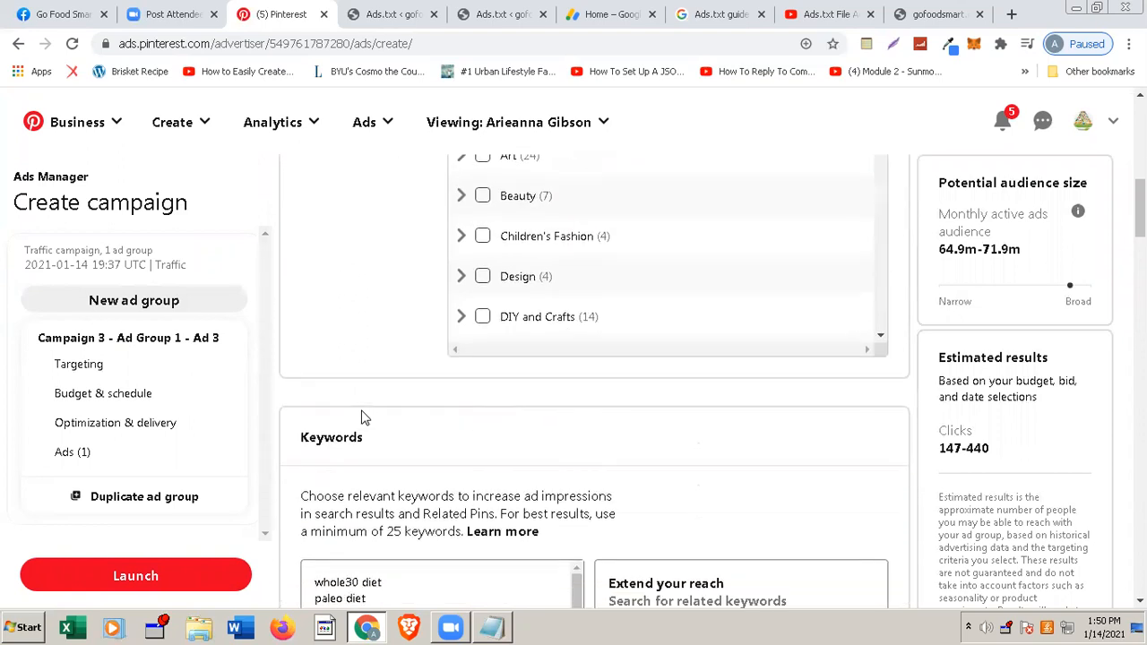
scroll(363, 417, "down", 10)
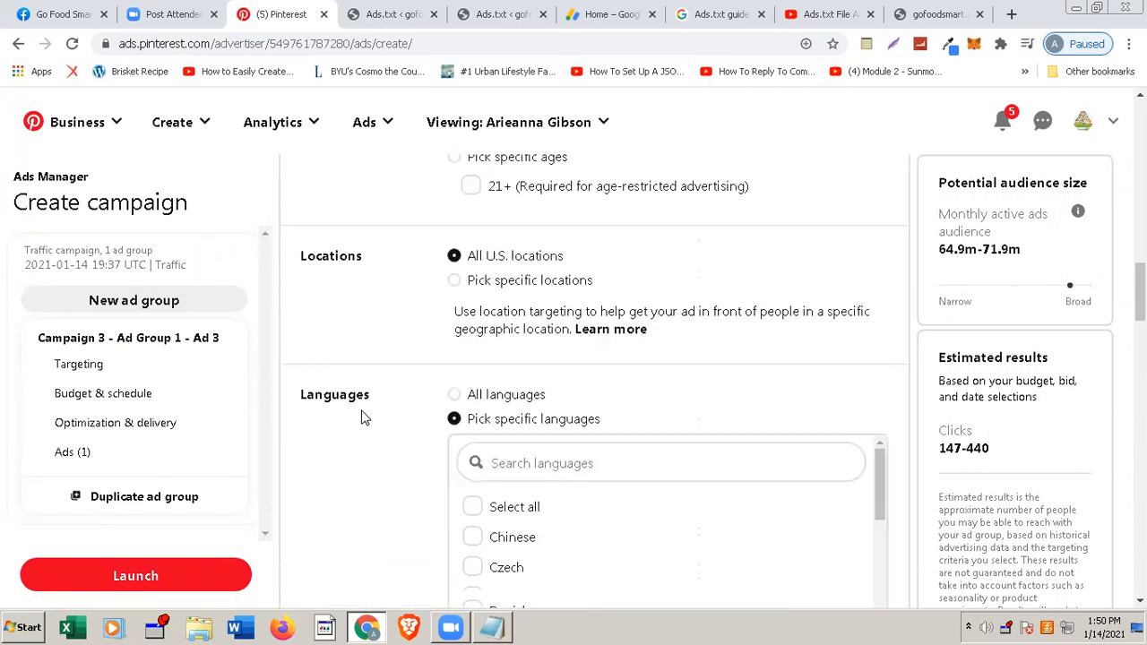
scroll(363, 417, "down", 9)
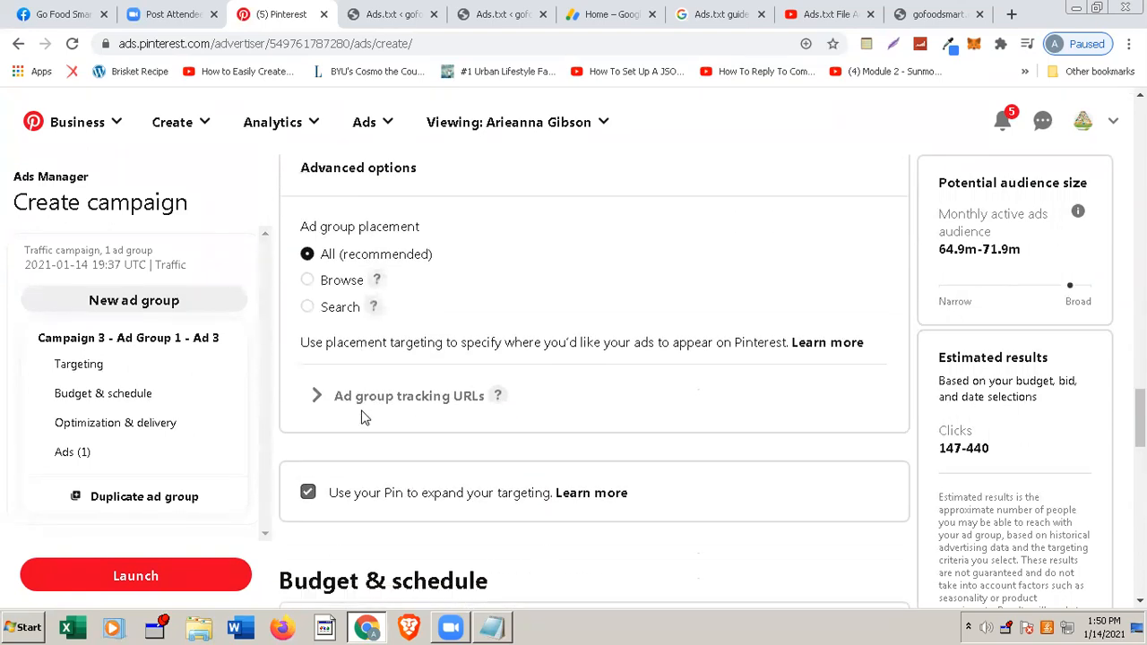
- Verify the ad group's budget, dates, bidding, pacing and selected 7 Day Diet Plan Pin, and launch the campaign
scroll(364, 417, "down", 4)
scroll(363, 416, "up", 5)
scroll(363, 416, "up", 1)
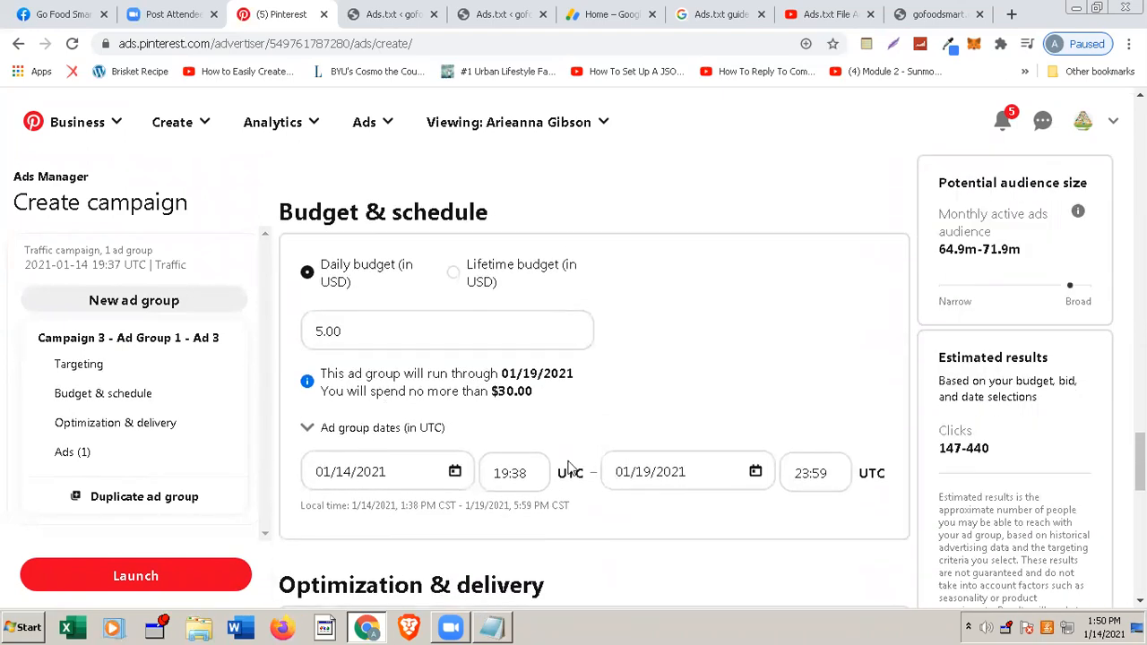
scroll(568, 462, "down", 1)
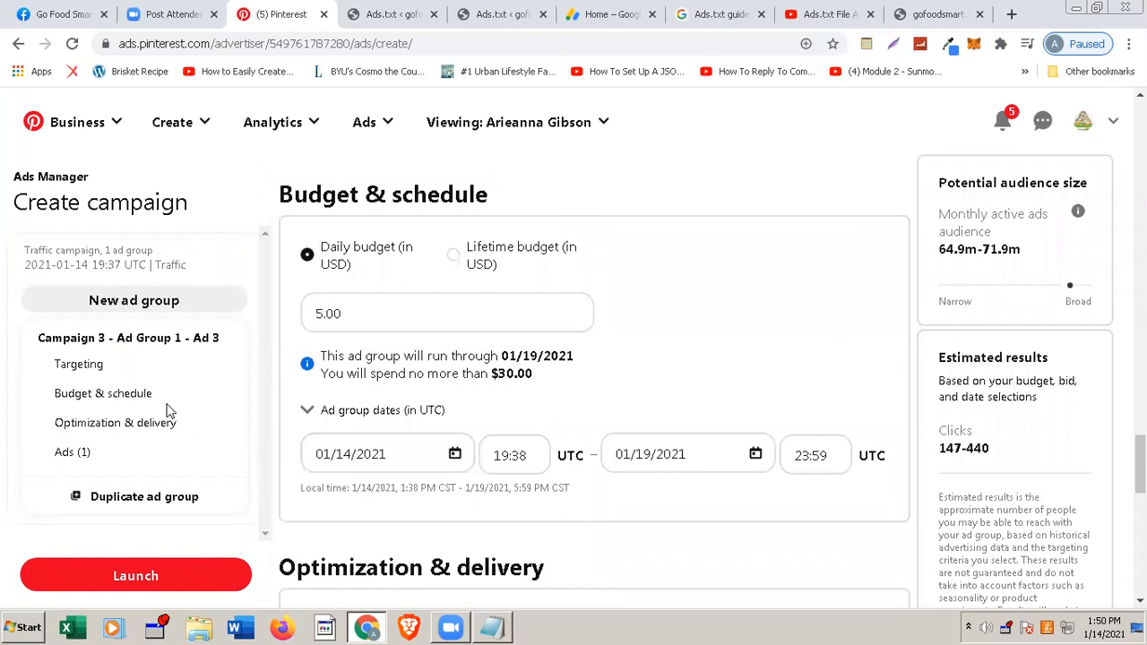
scroll(399, 395, "down", 5)
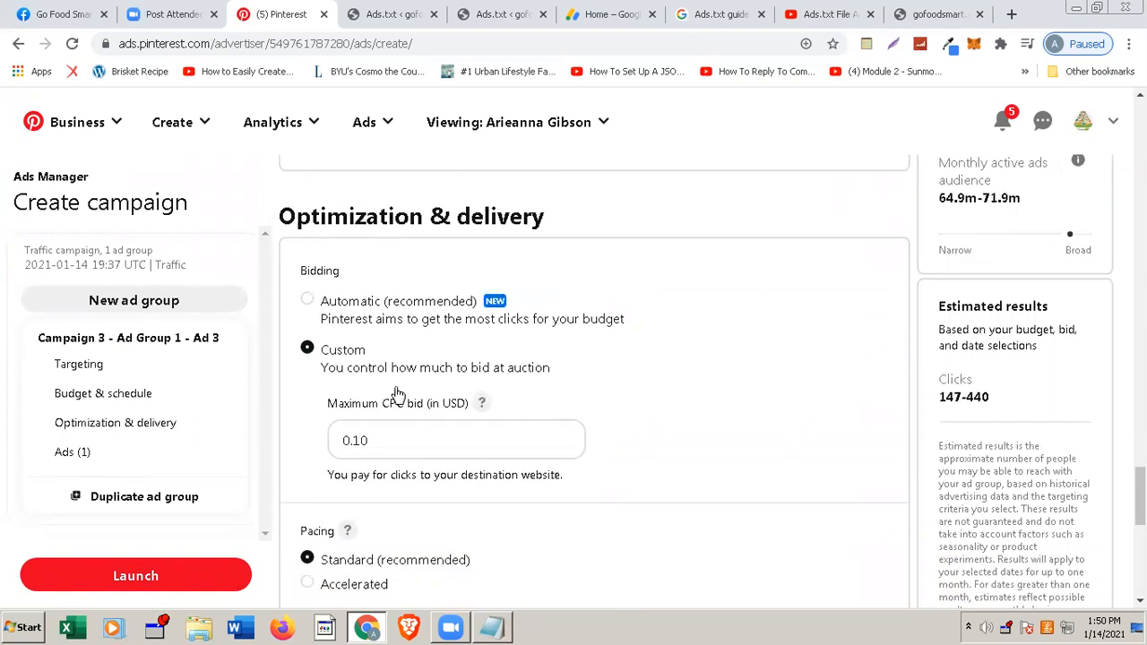
scroll(440, 405, "down", 5)
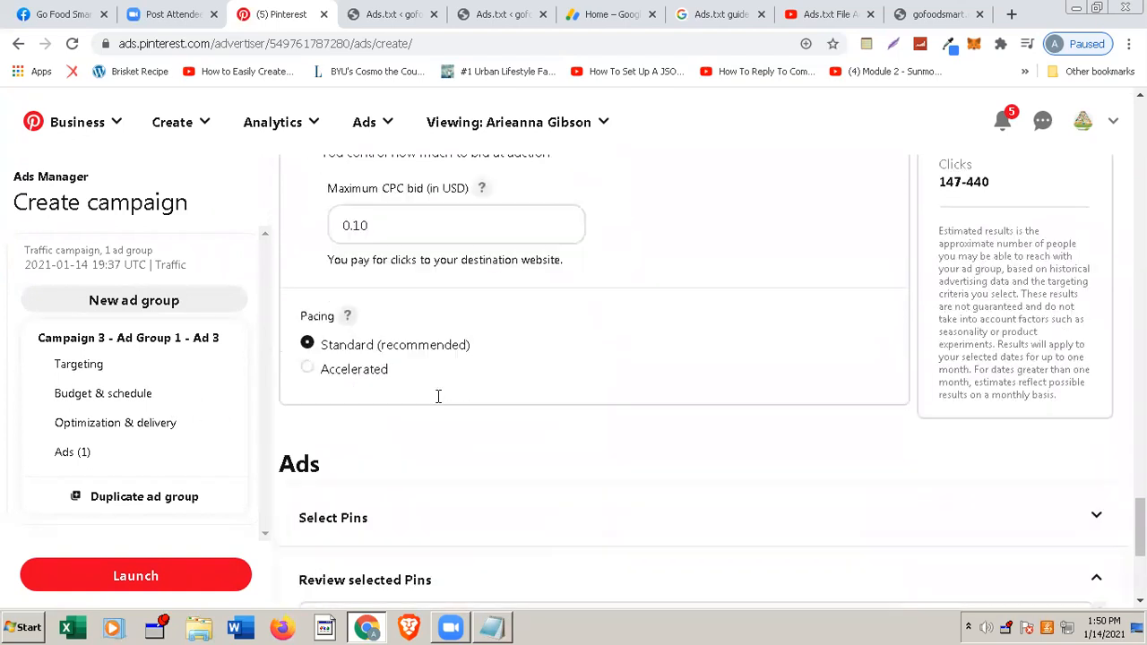
scroll(438, 396, "down", 1)
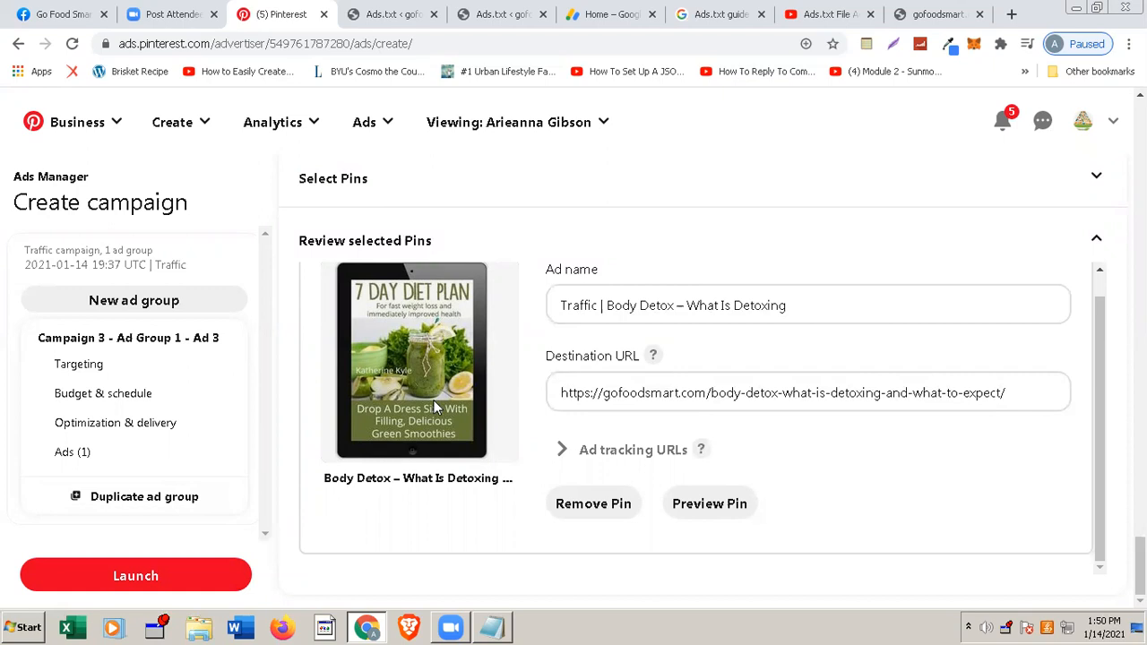
left_click(175, 574)
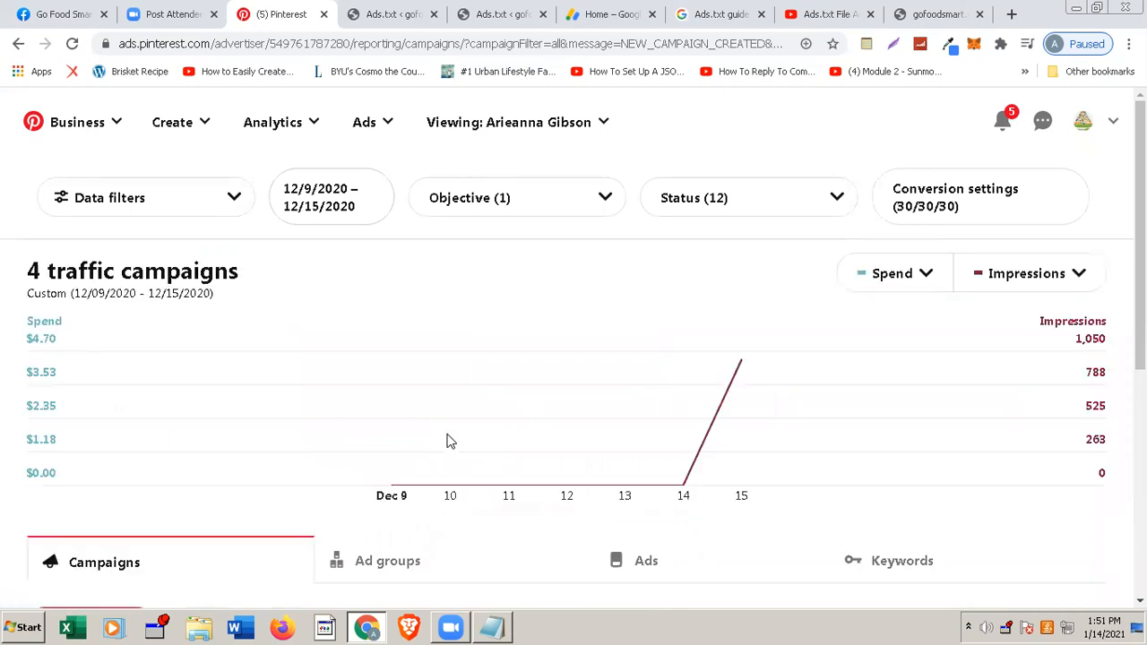
scroll(451, 441, "down", 5)
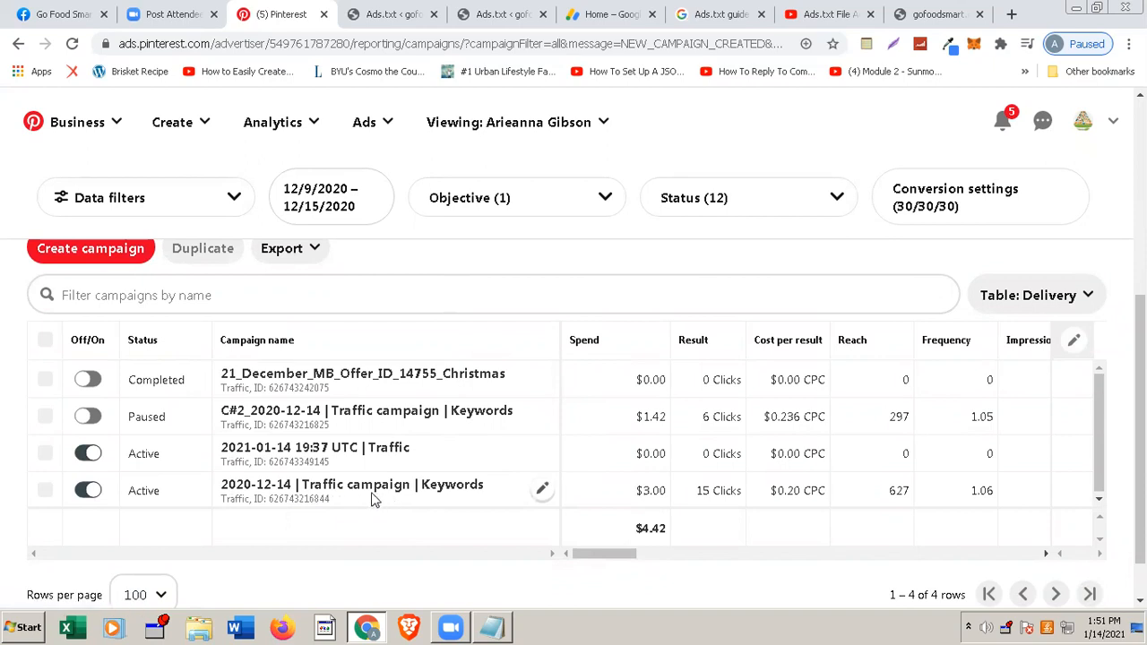
scroll(394, 463, "down", 1)
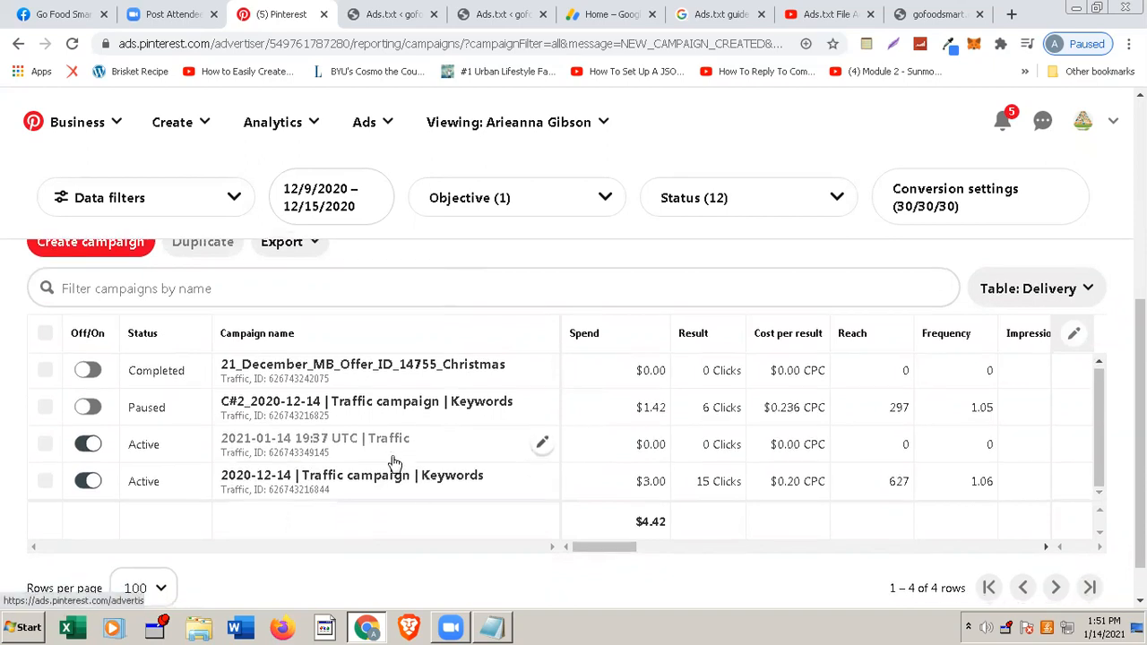
scroll(400, 451, "up", 2)
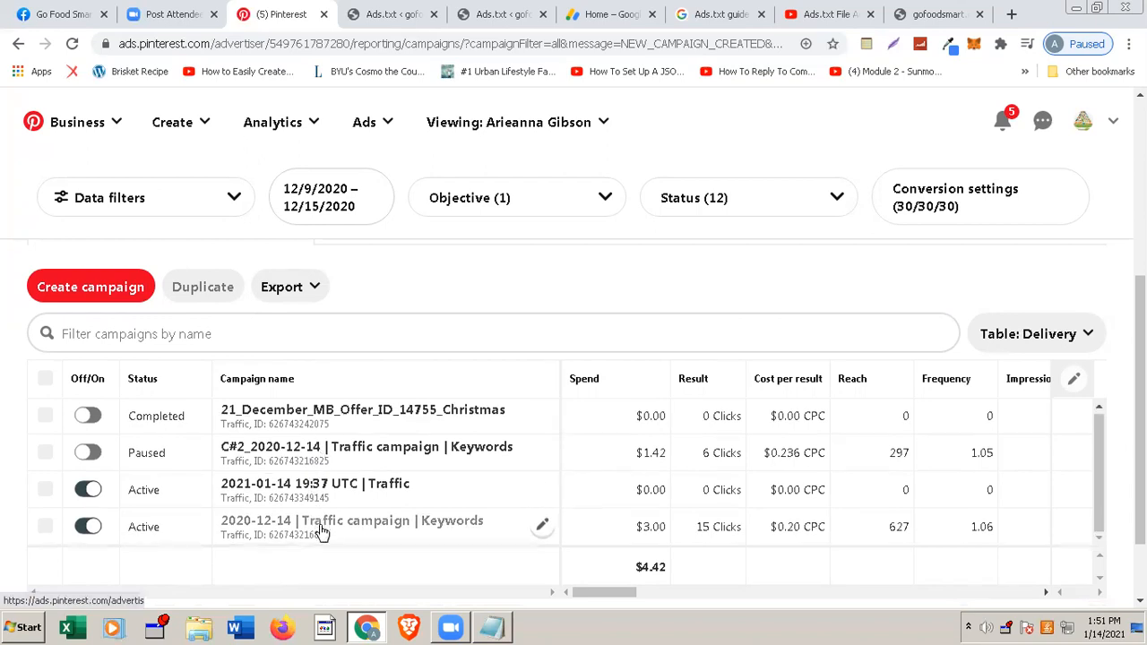
scroll(323, 533, "down", 1)
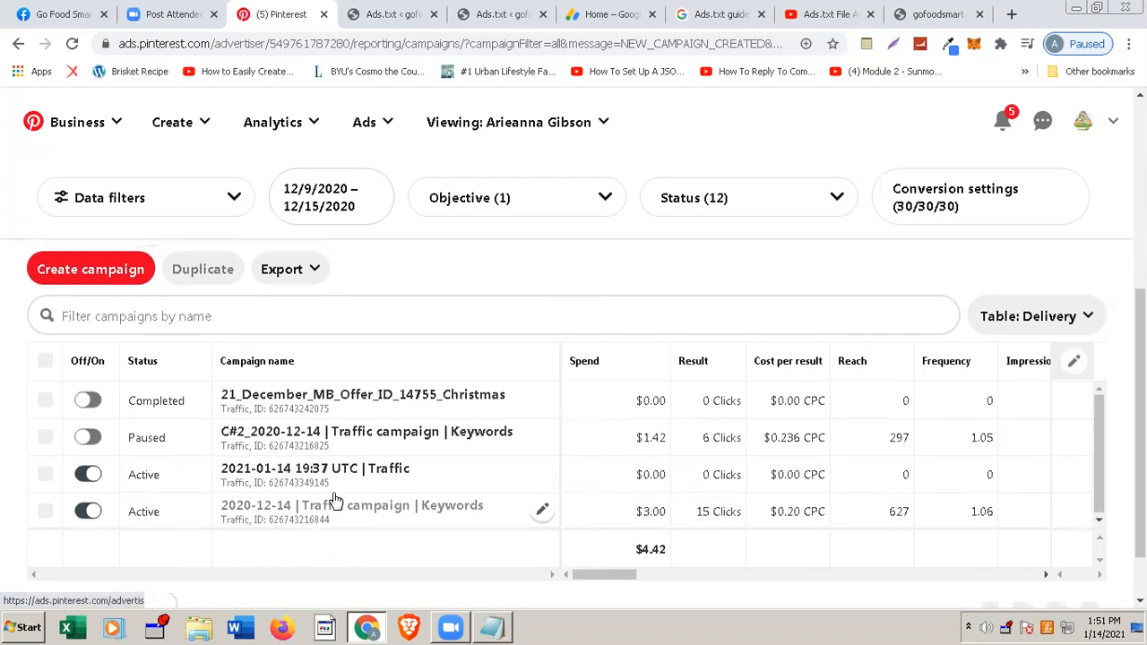
scroll(334, 502, "up", 1)
- In the ad groups report, pause both ad groups named 2020-12-14 | Traffic campaign | Keywords
left_click(411, 307)
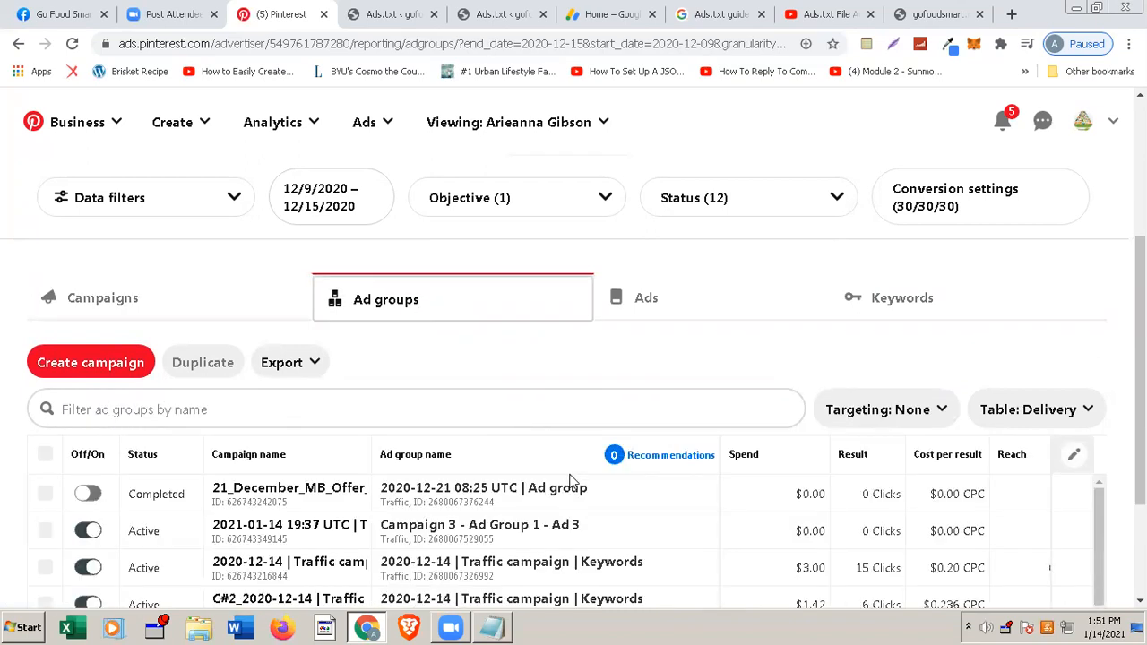
scroll(606, 434, "down", 1)
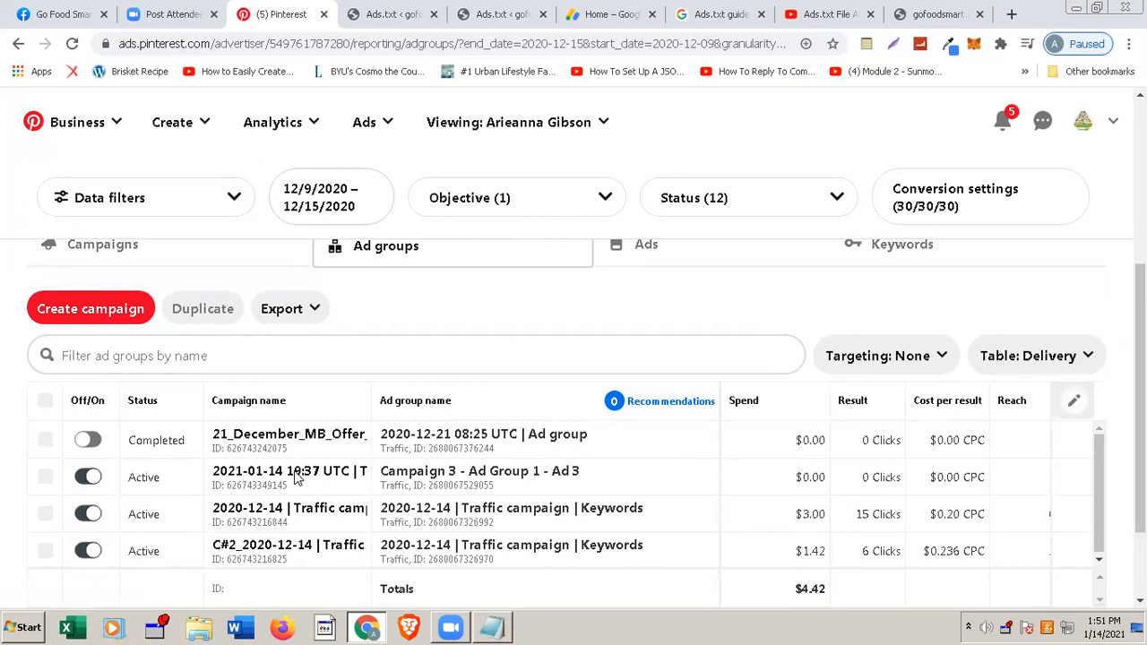
left_click(85, 515)
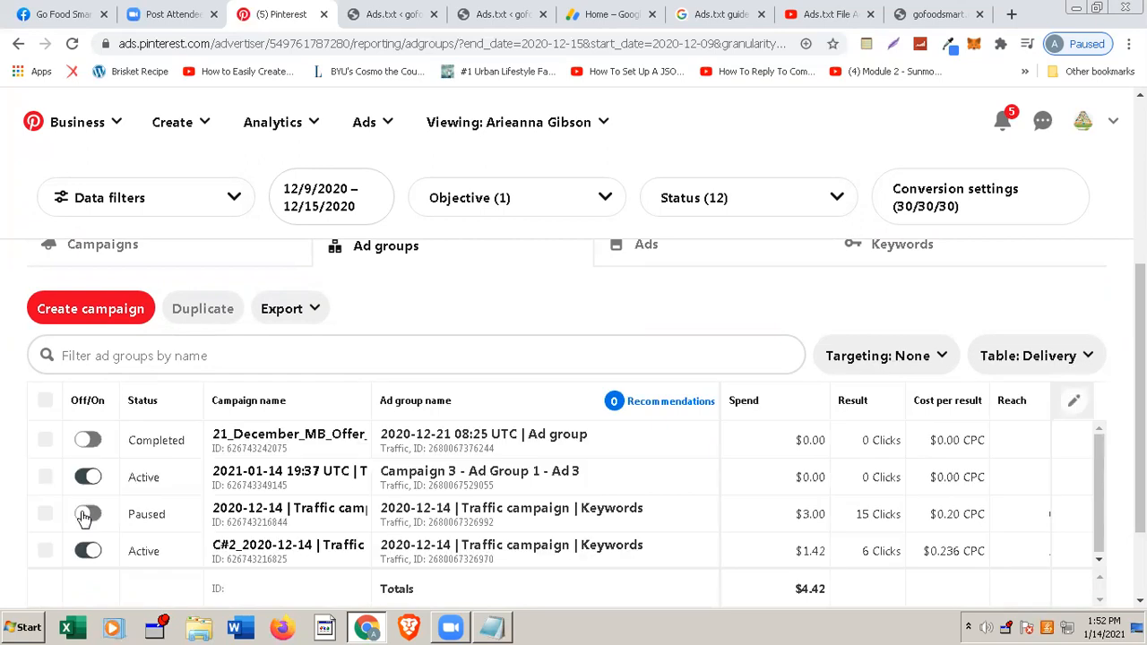
left_click(87, 552)
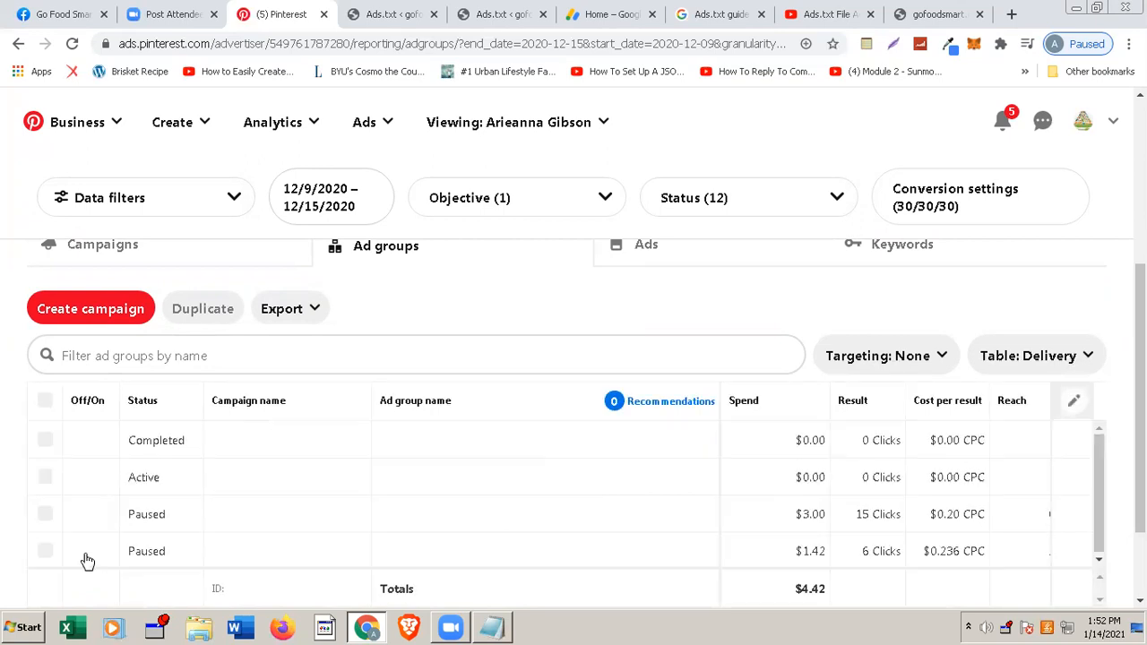
scroll(232, 544, "down", 1)
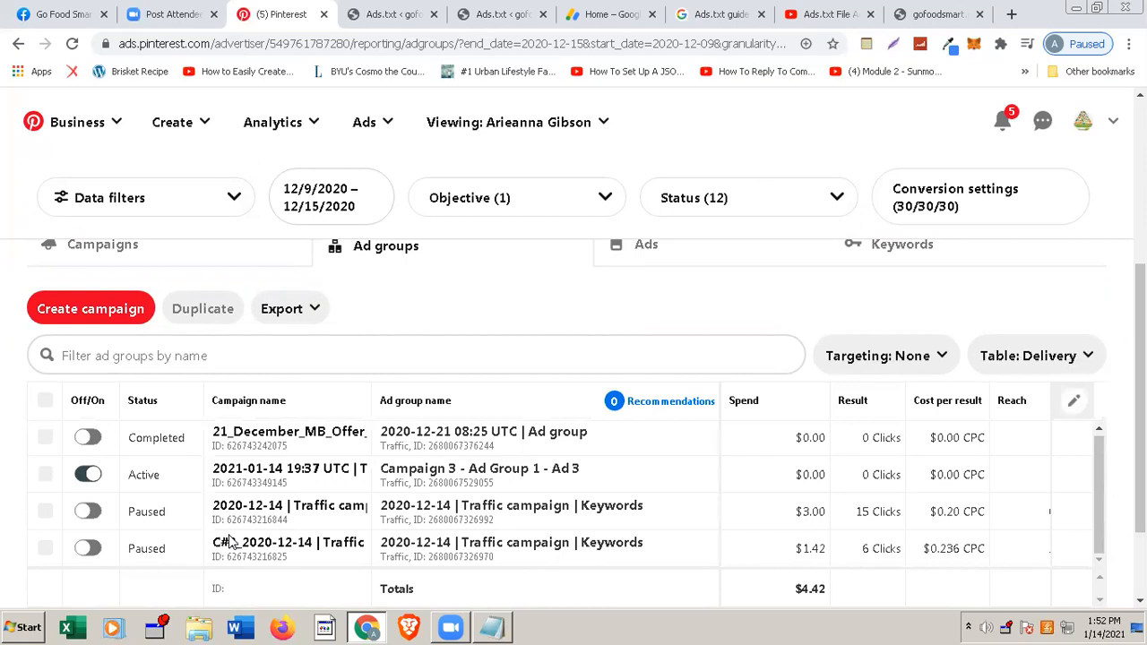
scroll(232, 542, "up", 1)
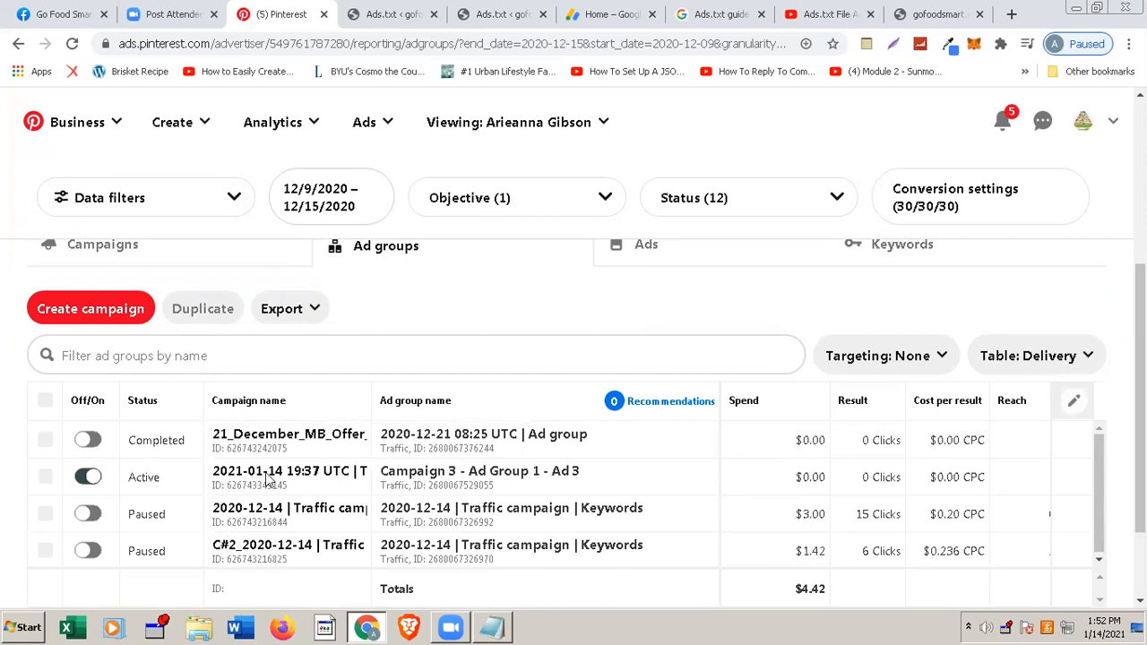
scroll(475, 303, "up", 2)
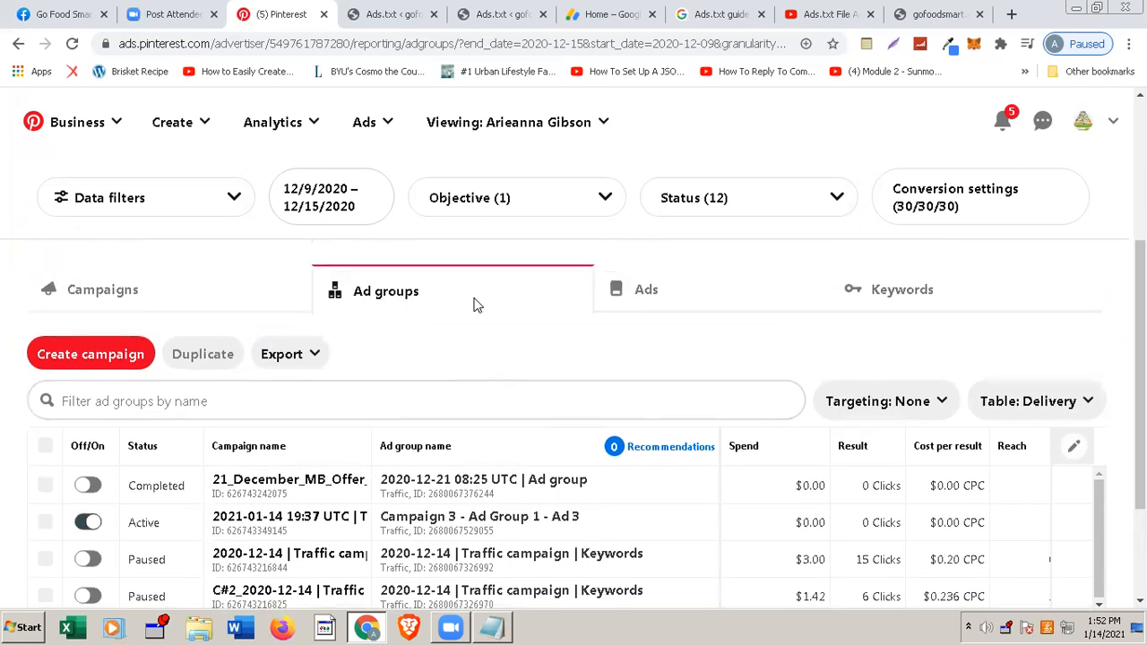
- In the campaigns report, pause the campaign named 2020-12-14 | Traffic campaign | Keywords
left_click(207, 375)
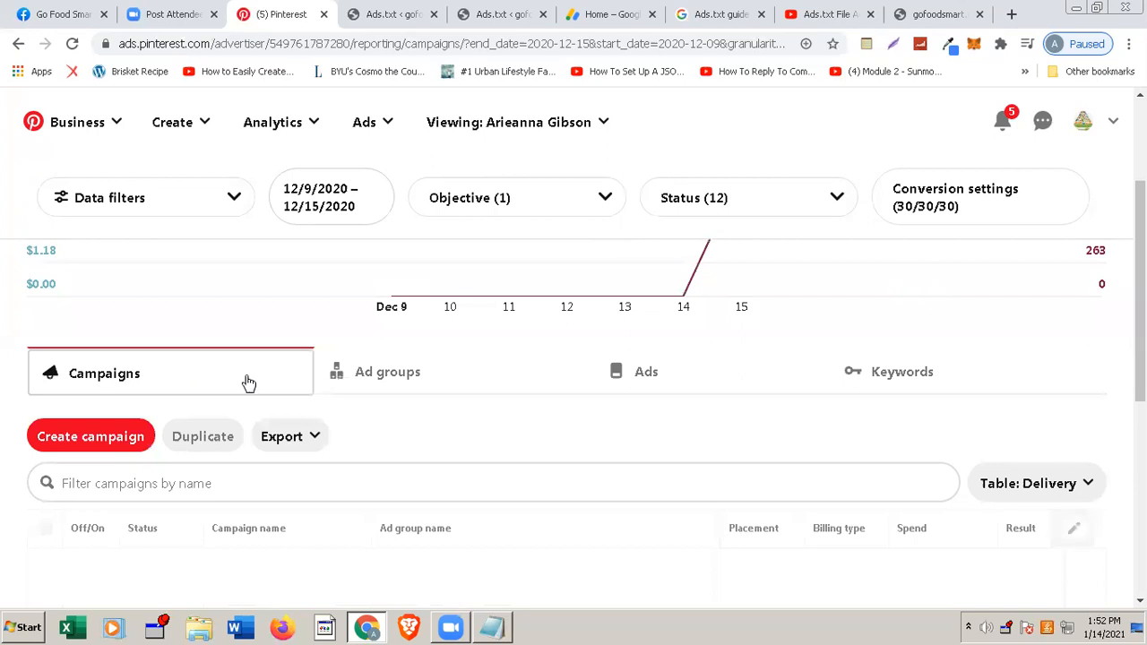
scroll(380, 385, "down", 1)
scroll(380, 386, "down", 1)
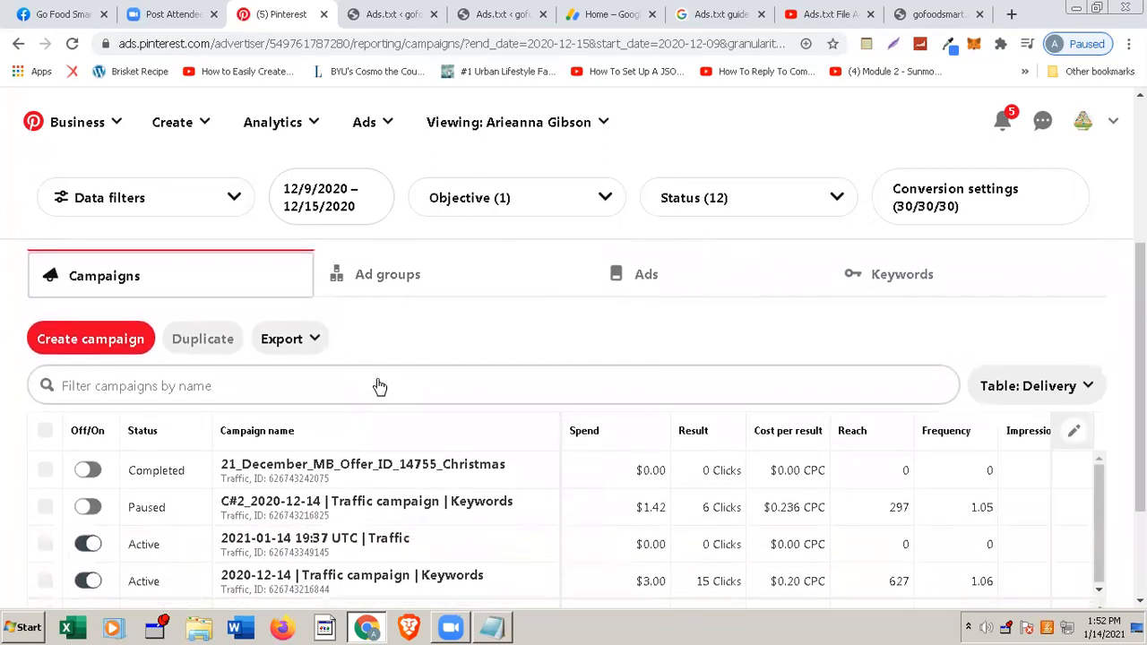
scroll(380, 387, "down", 1)
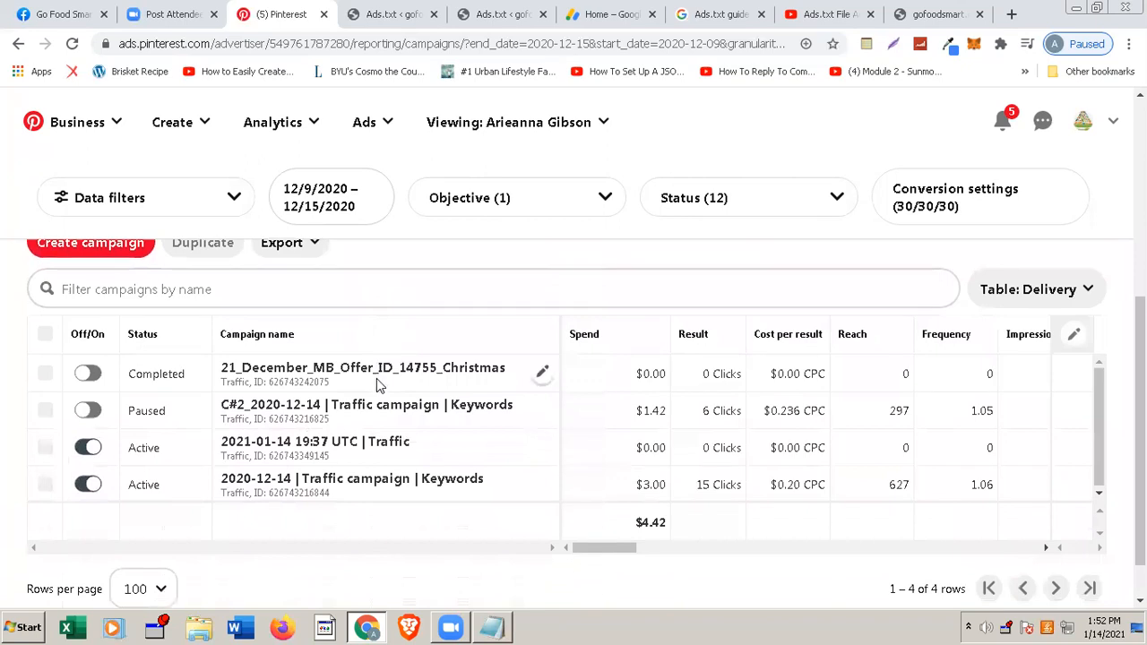
scroll(378, 383, "up", 1)
scroll(377, 386, "down", 1)
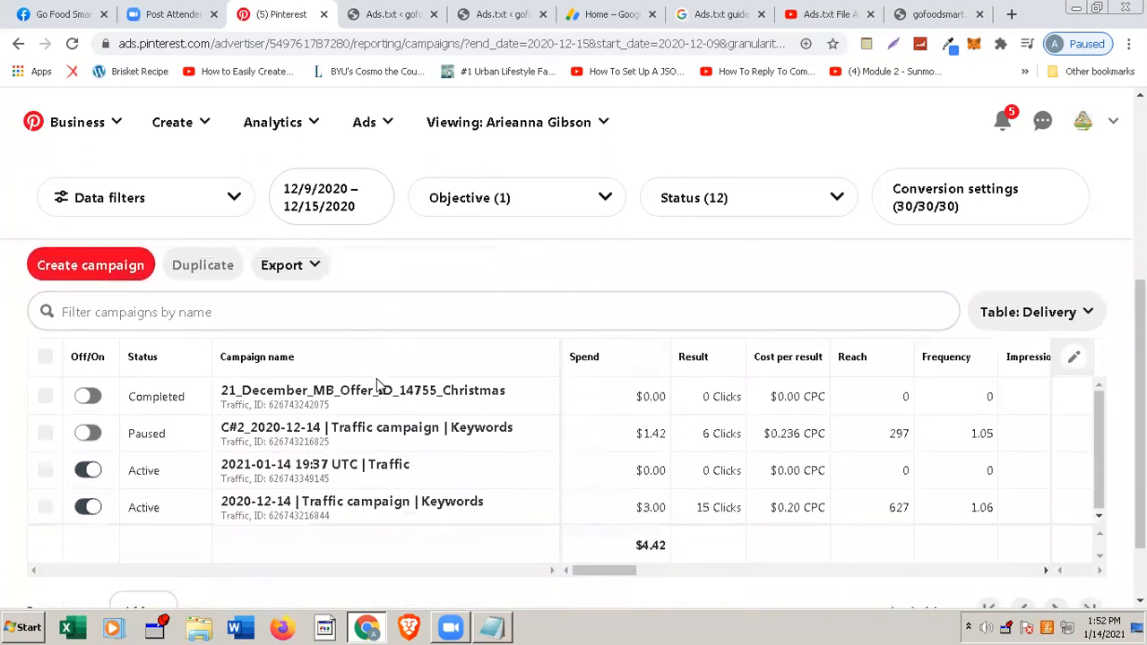
left_click(87, 485)
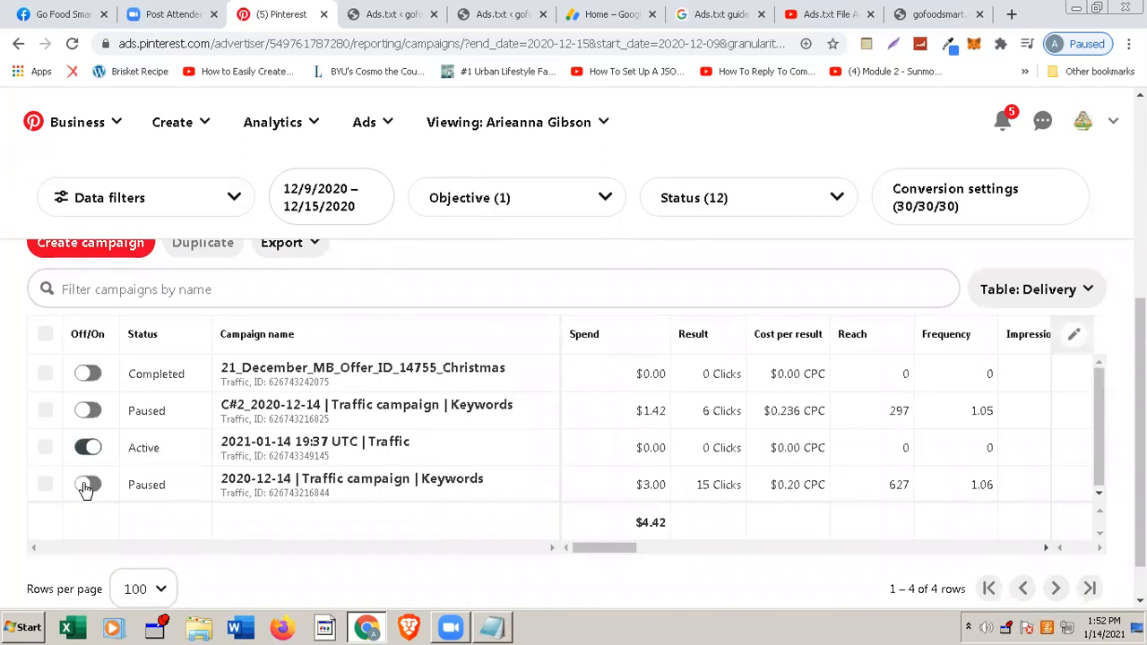
left_click(322, 445)
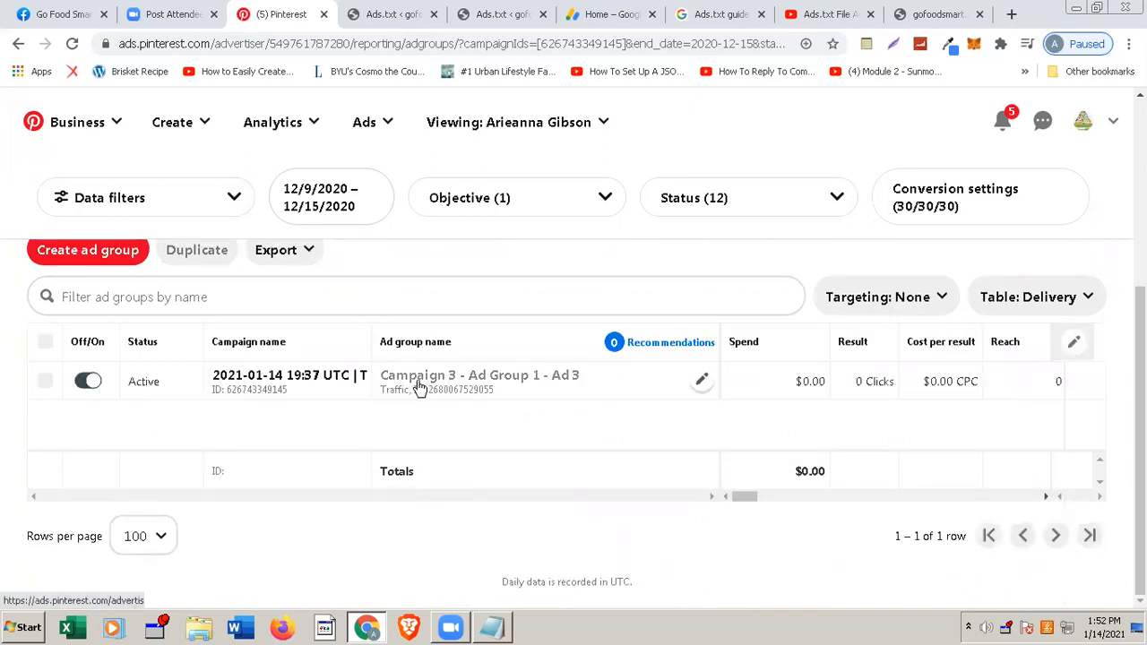
scroll(418, 386, "up", 1)
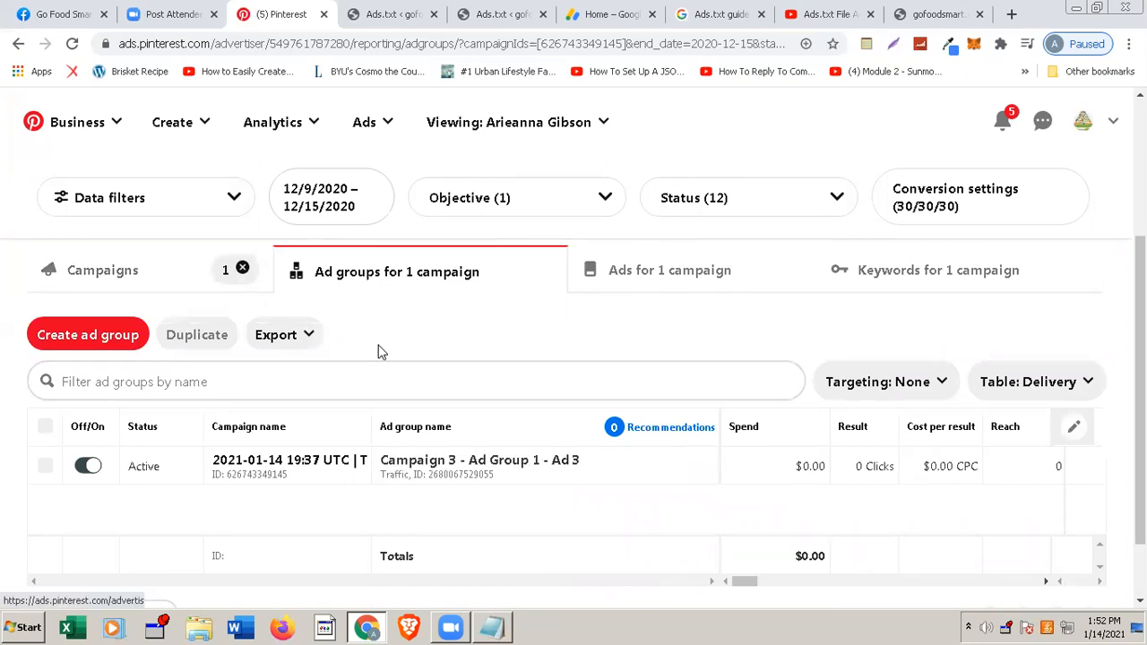
left_click(195, 275)
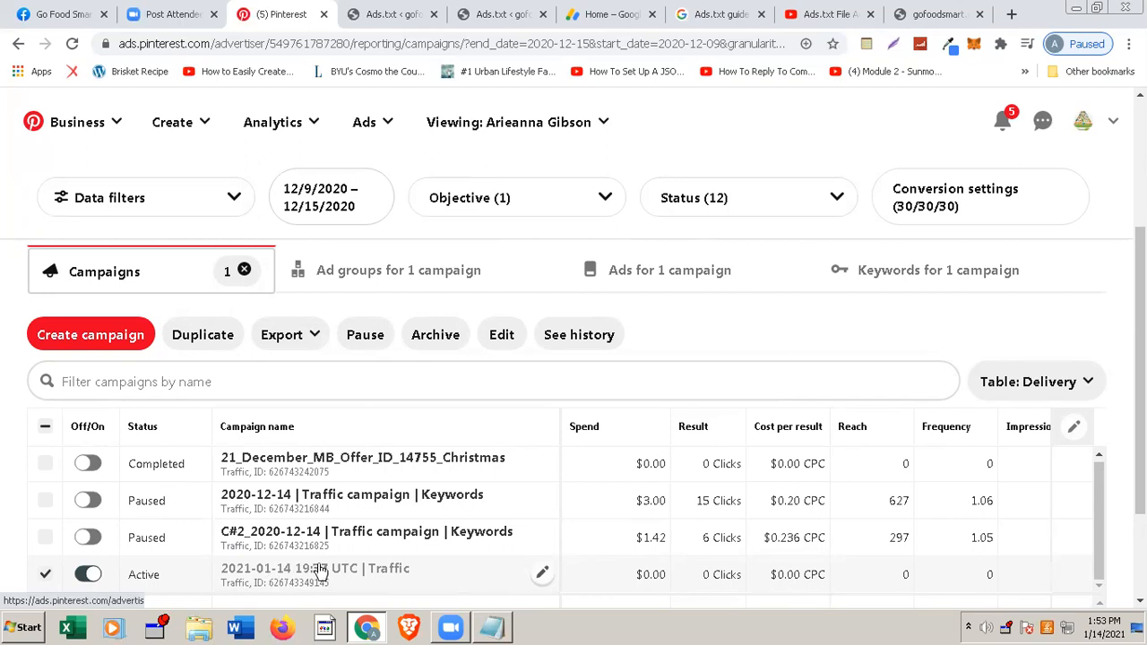
left_click(296, 578)
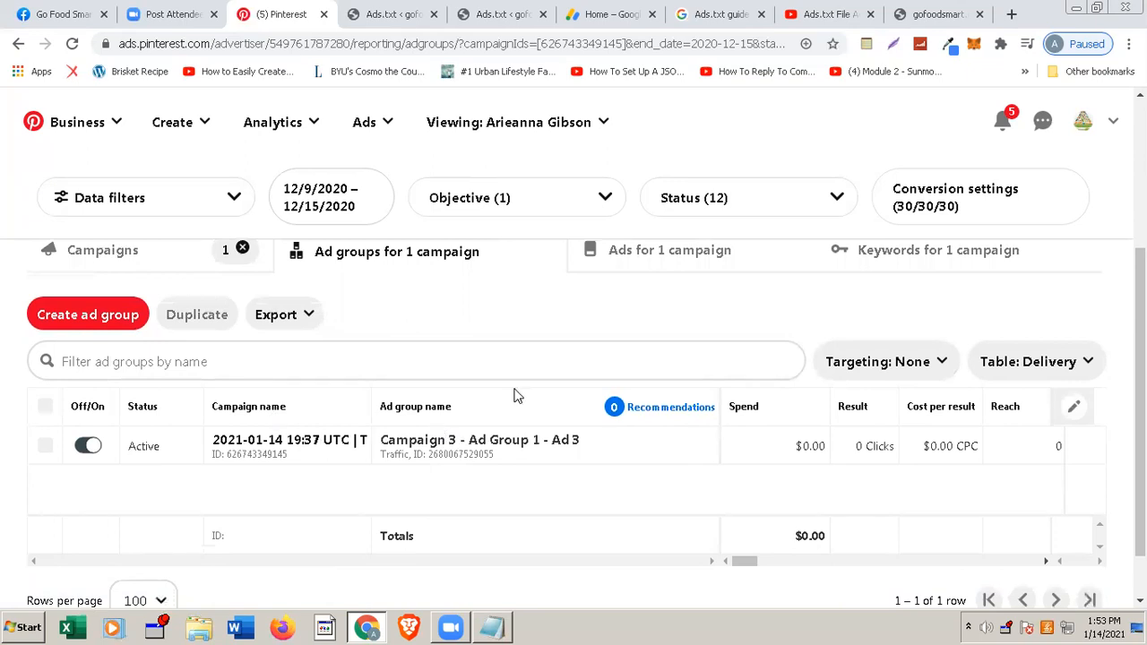
left_click(662, 259)
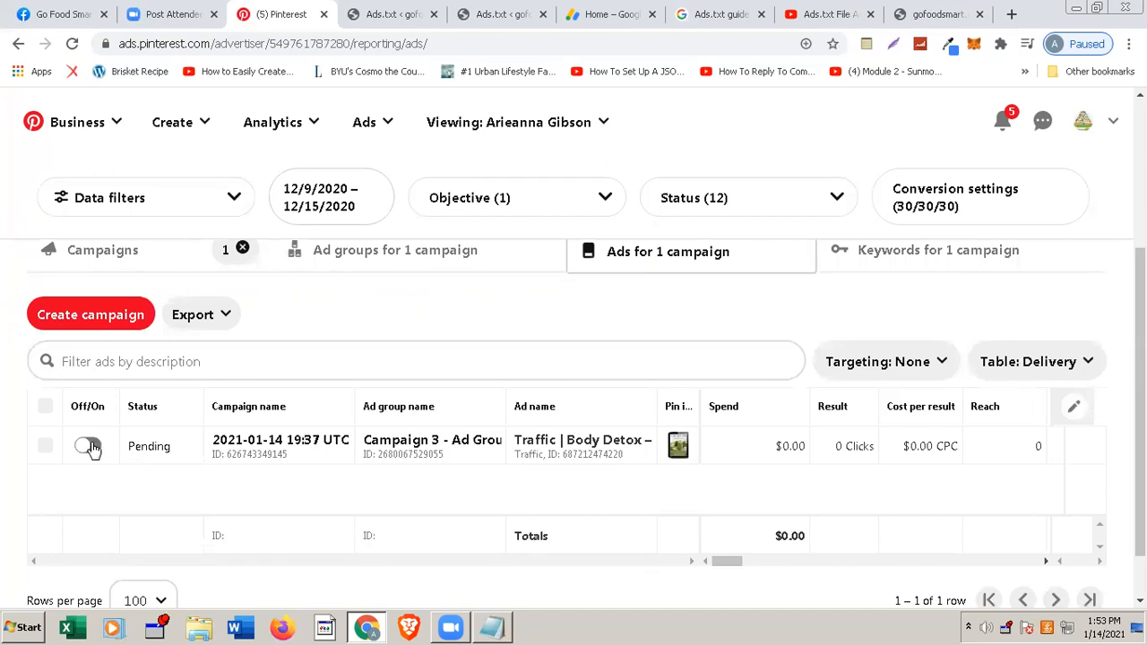
left_click(90, 446)
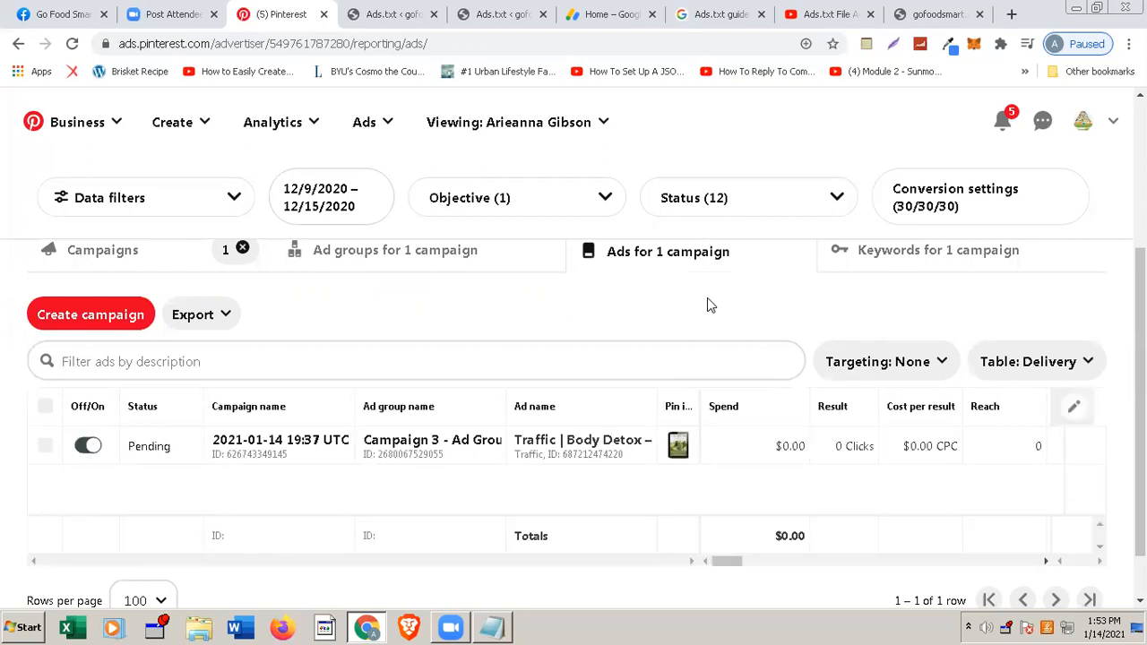
- Open the keywords report for the selected campaign, select all its keywords and look through the list
left_click(910, 260)
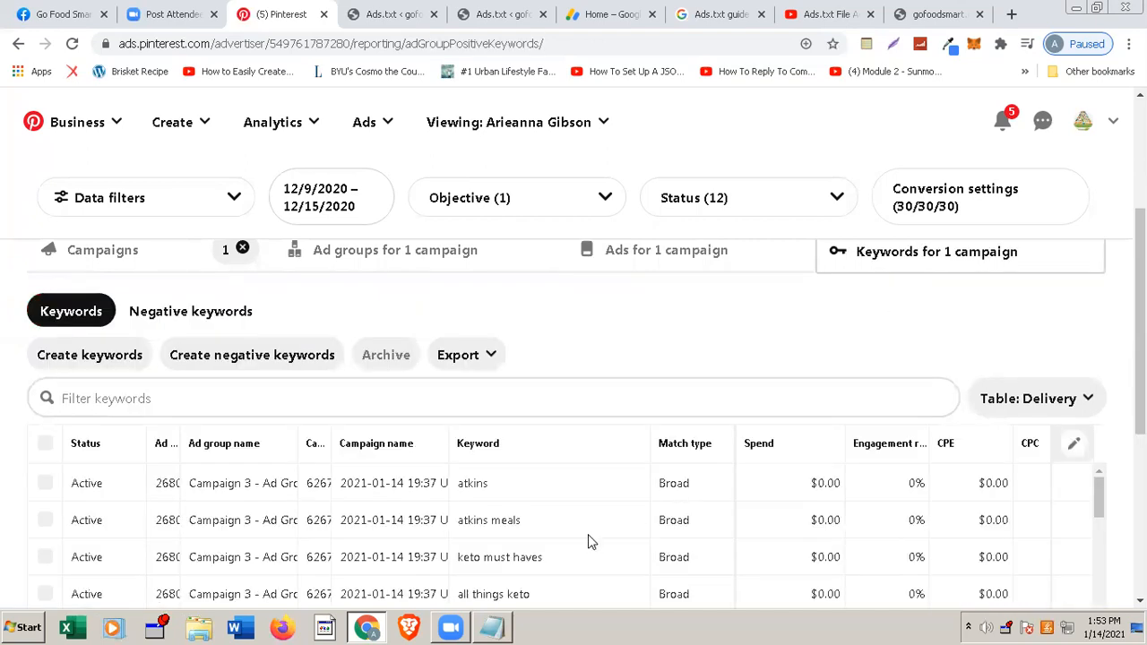
left_click(46, 444)
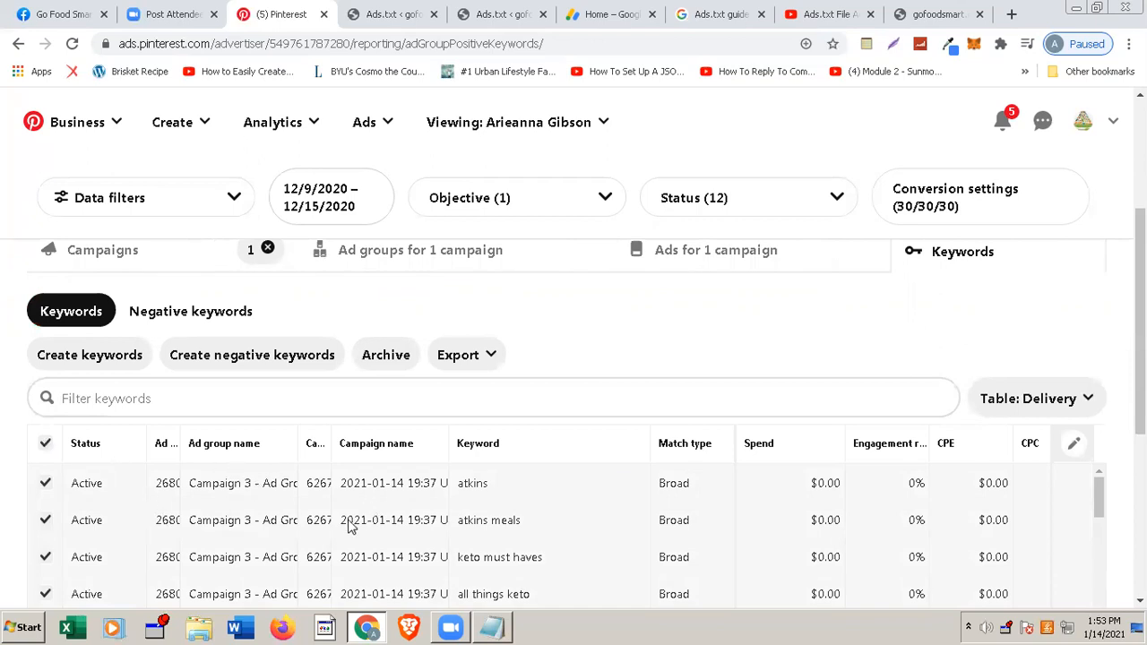
scroll(350, 527, "up", 1)
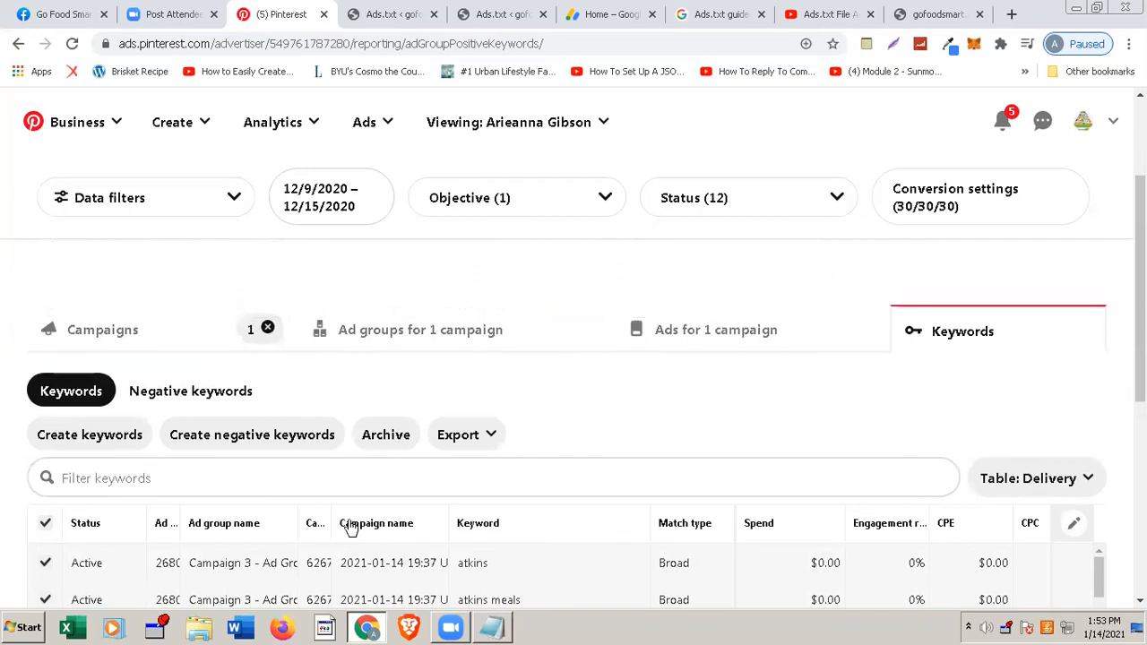
scroll(350, 527, "down", 1)
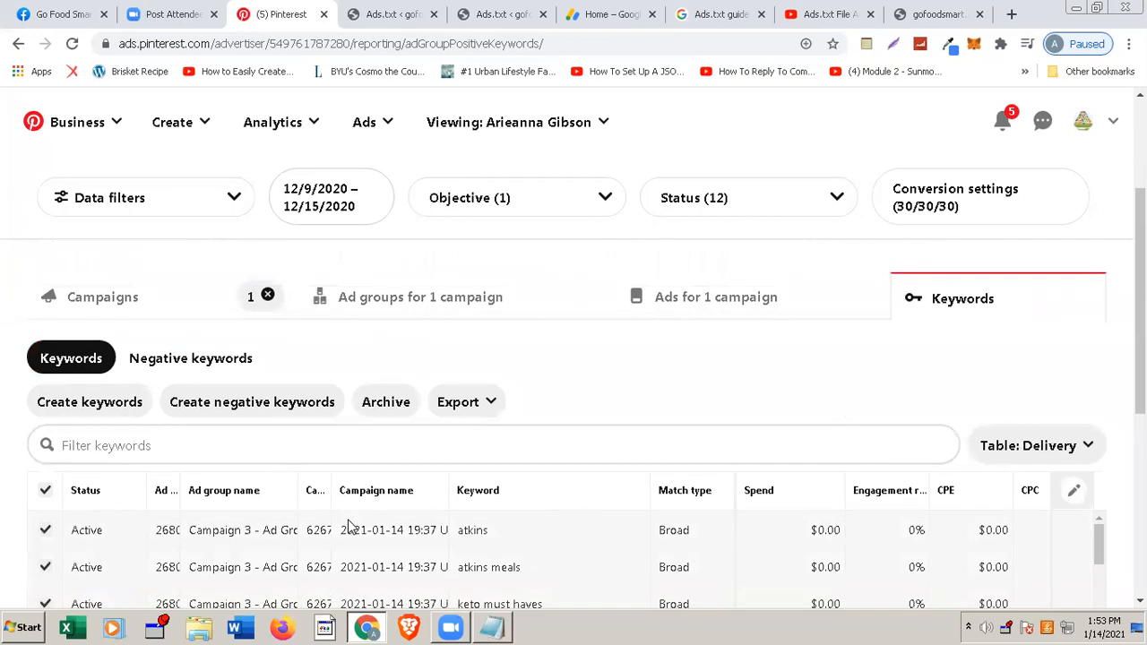
scroll(350, 528, "down", 5)
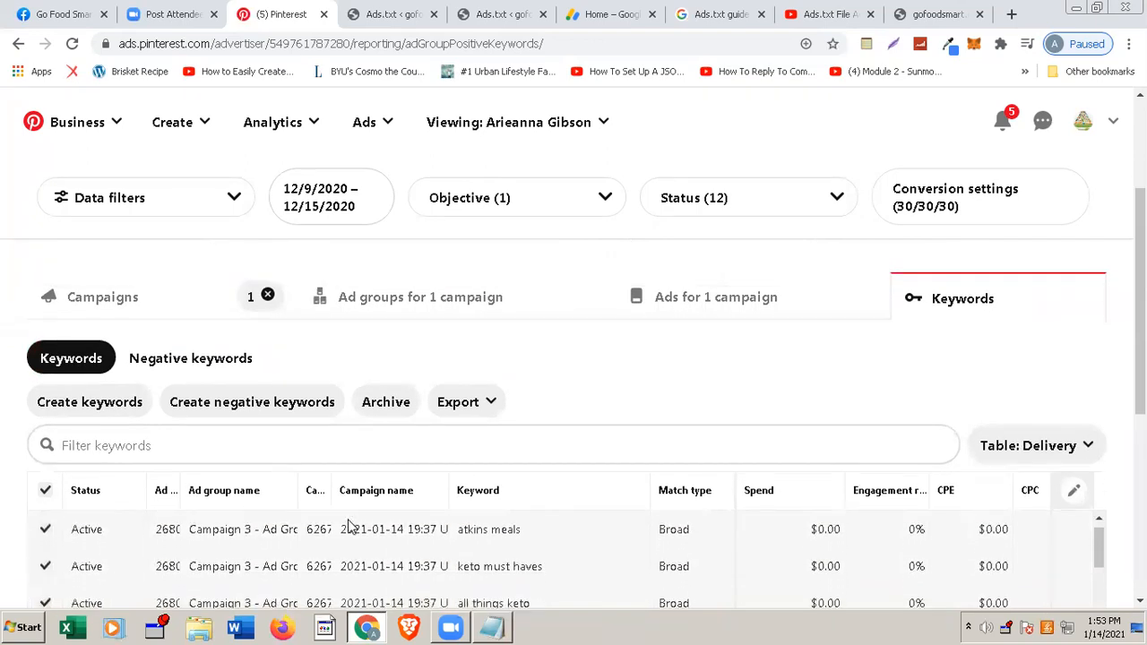
scroll(350, 527, "down", 8)
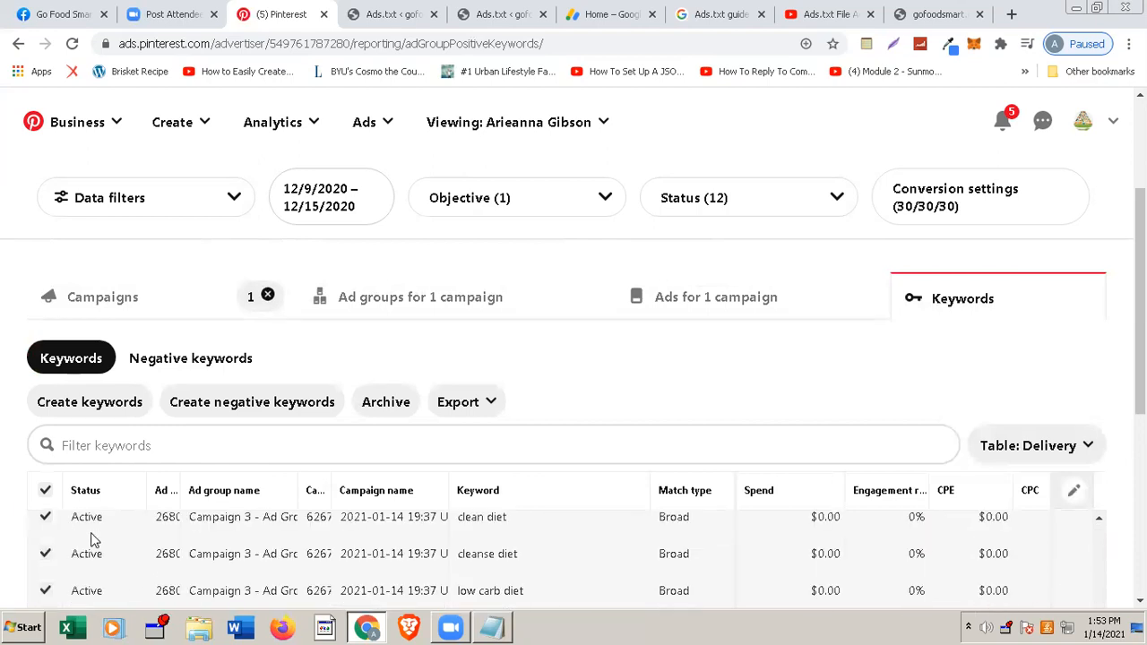
scroll(92, 539, "down", 8)
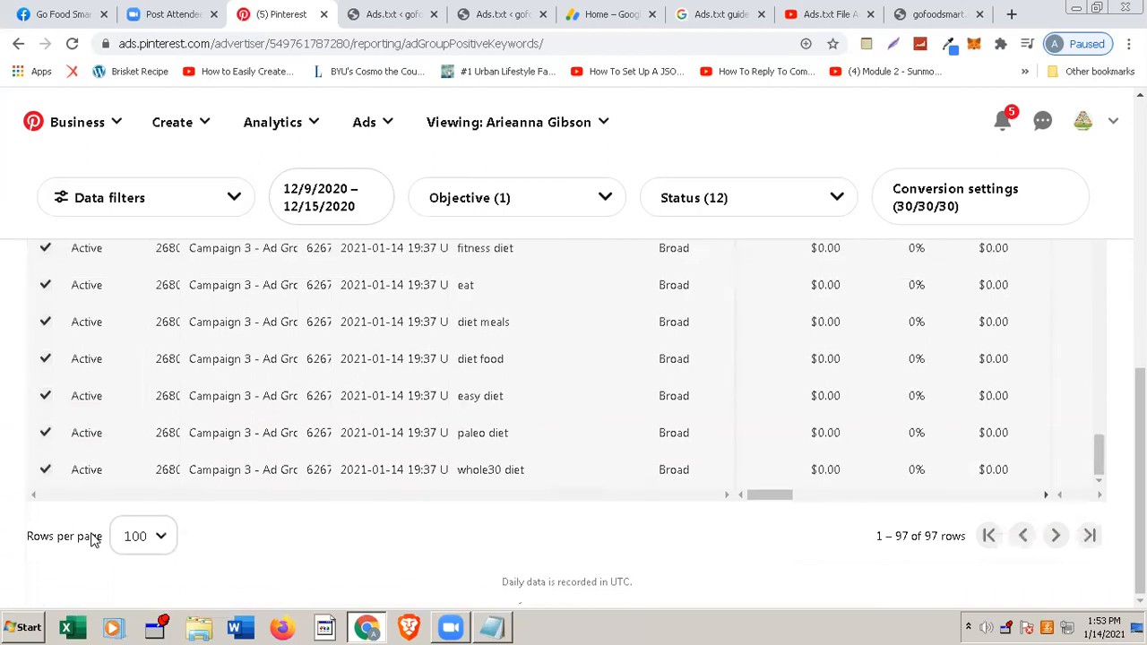
- Set the keywords table to 100 rows per page
left_click(157, 535)
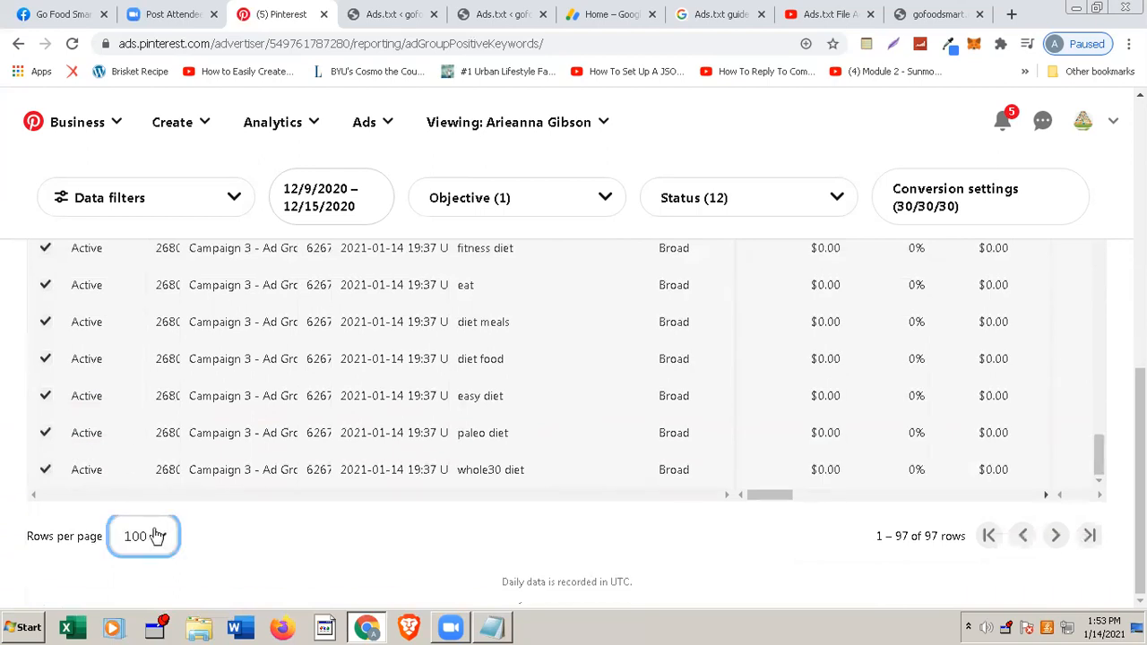
left_click(157, 535)
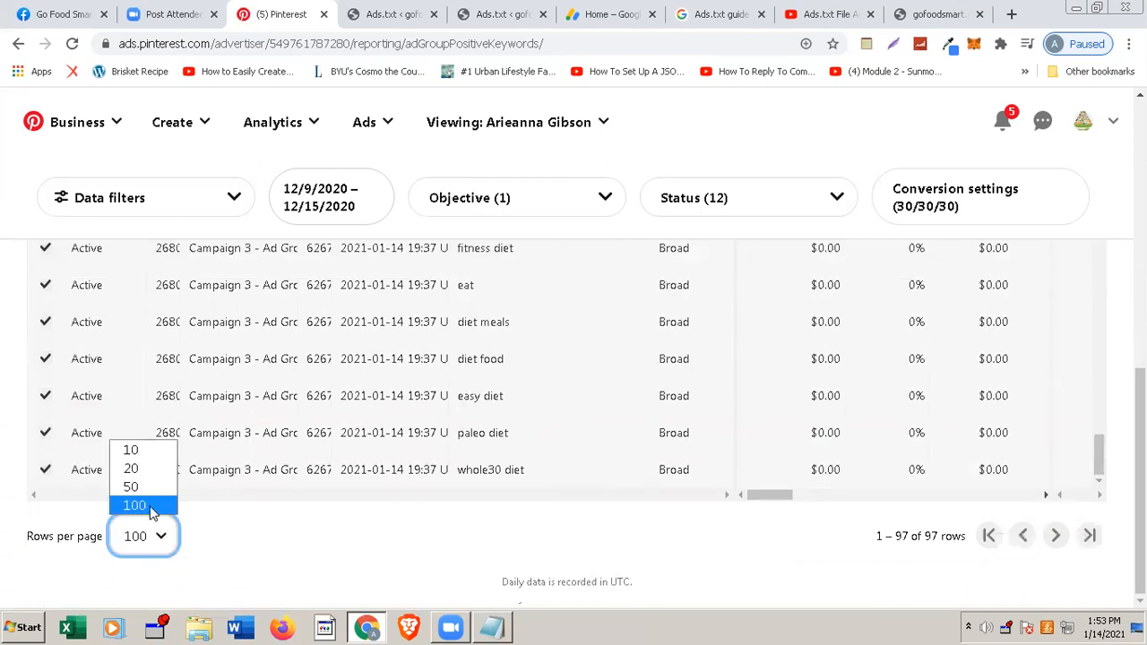
left_click(134, 506)
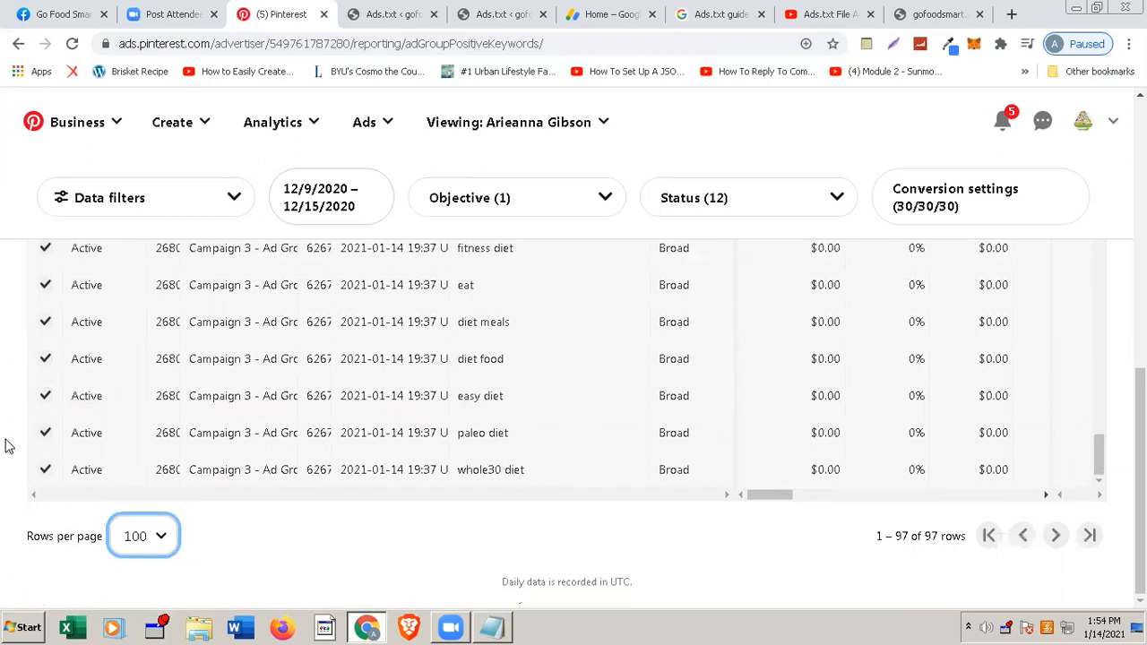
- Examine the keywords report's column options, activity chart and the match types of the selected keywords
scroll(5, 445, "up", 10)
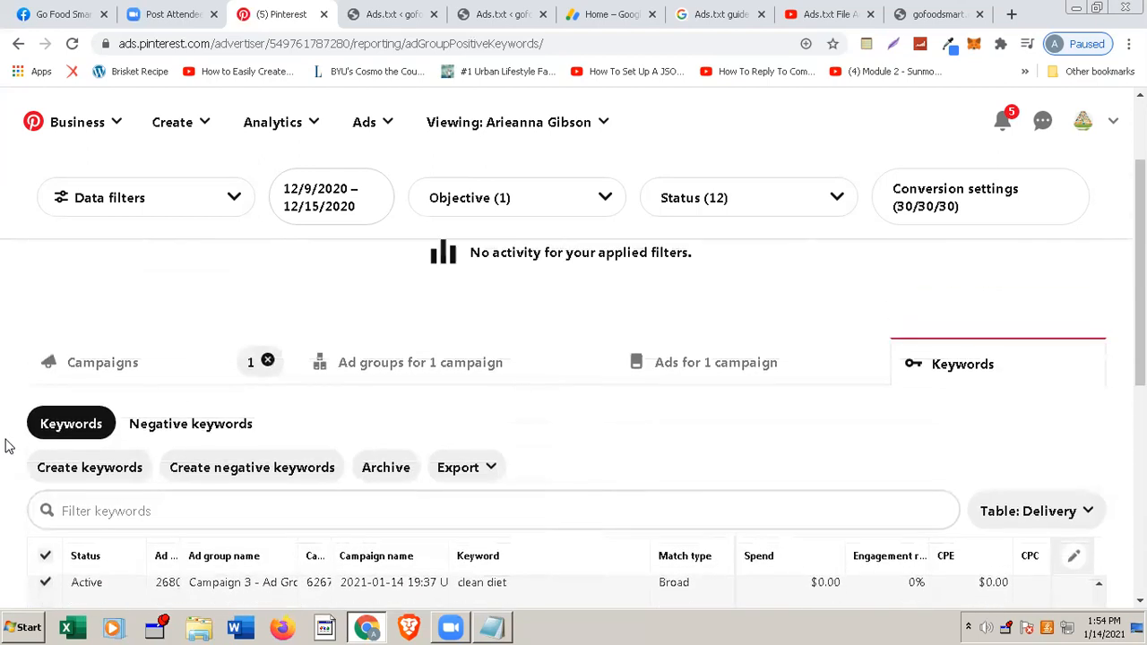
scroll(199, 401, "down", 1)
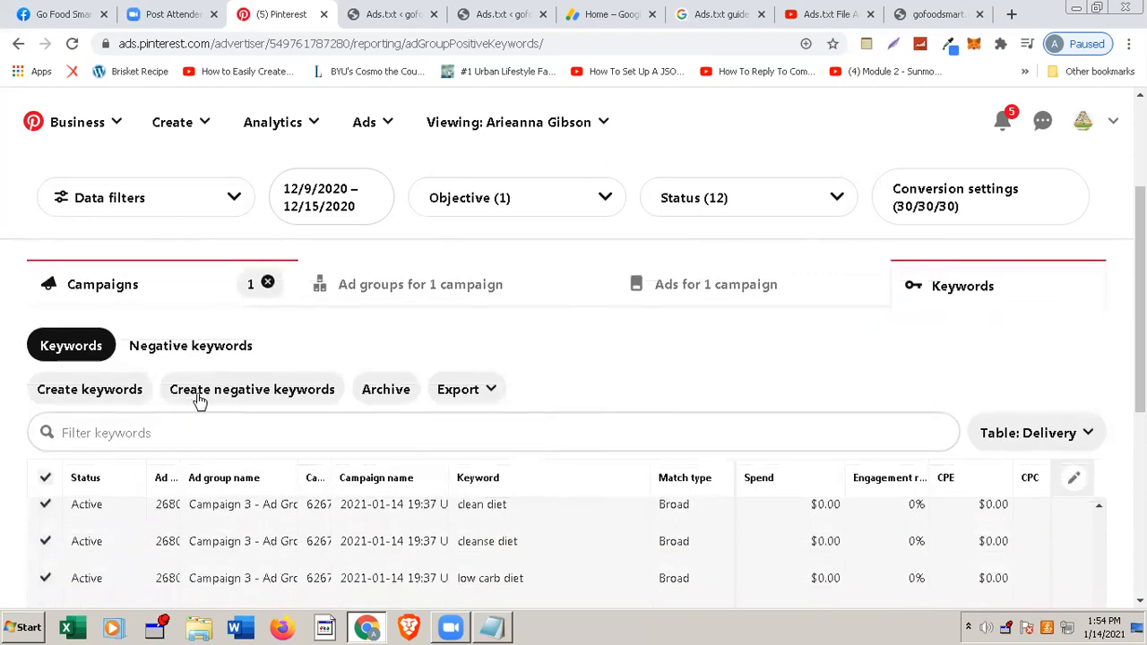
scroll(199, 401, "down", 1)
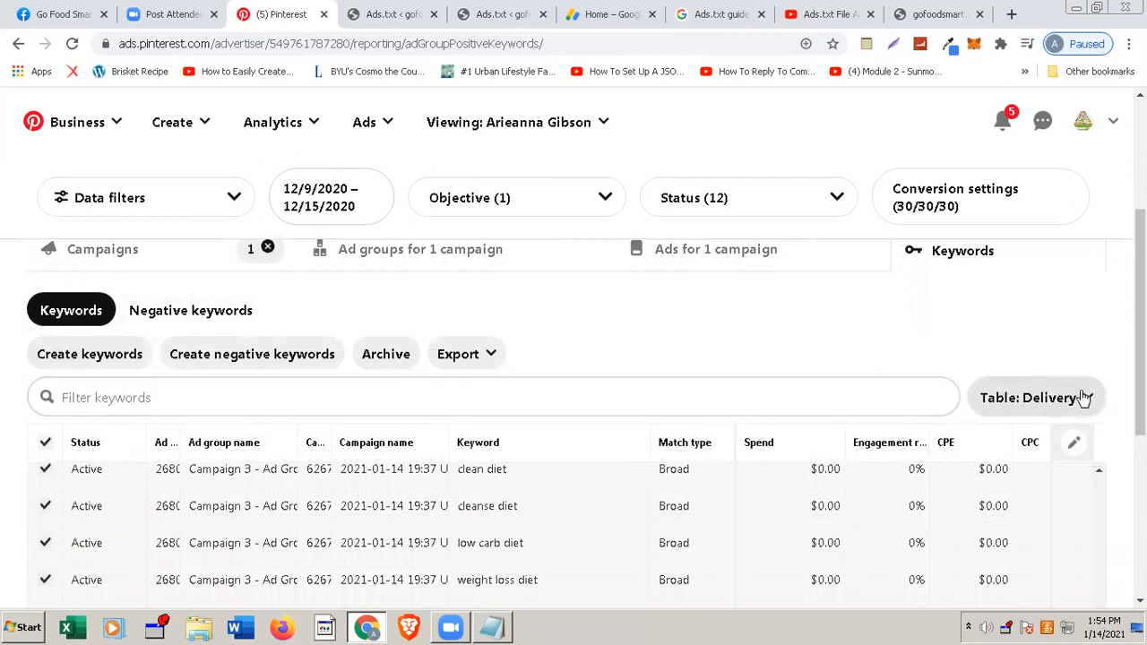
left_click(1073, 444)
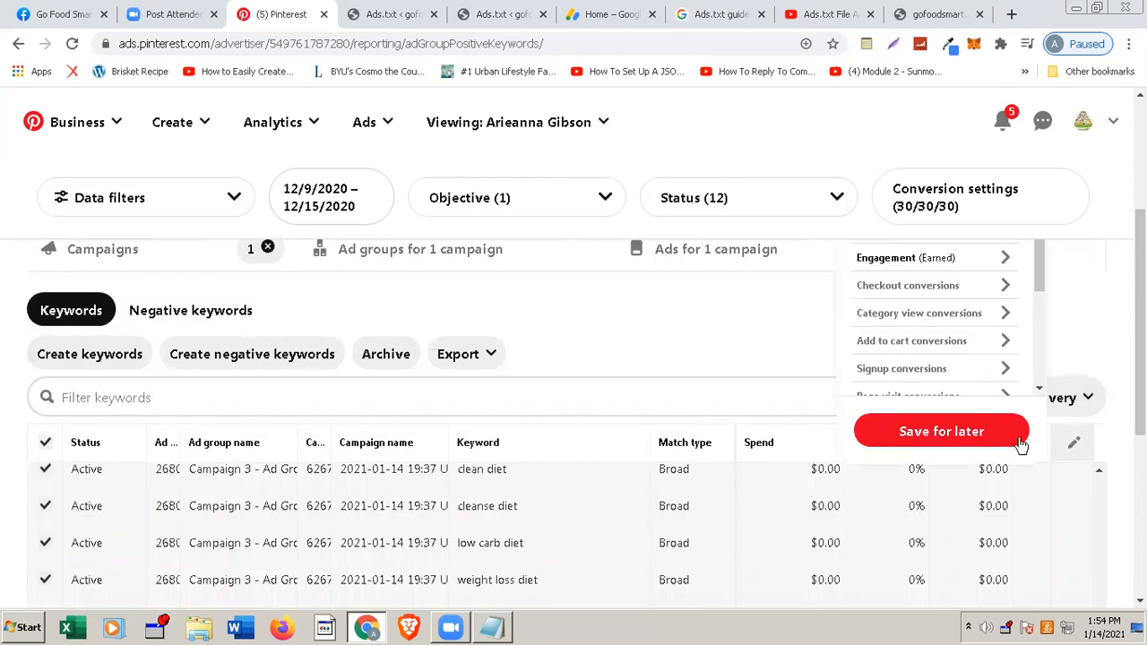
left_click(599, 350)
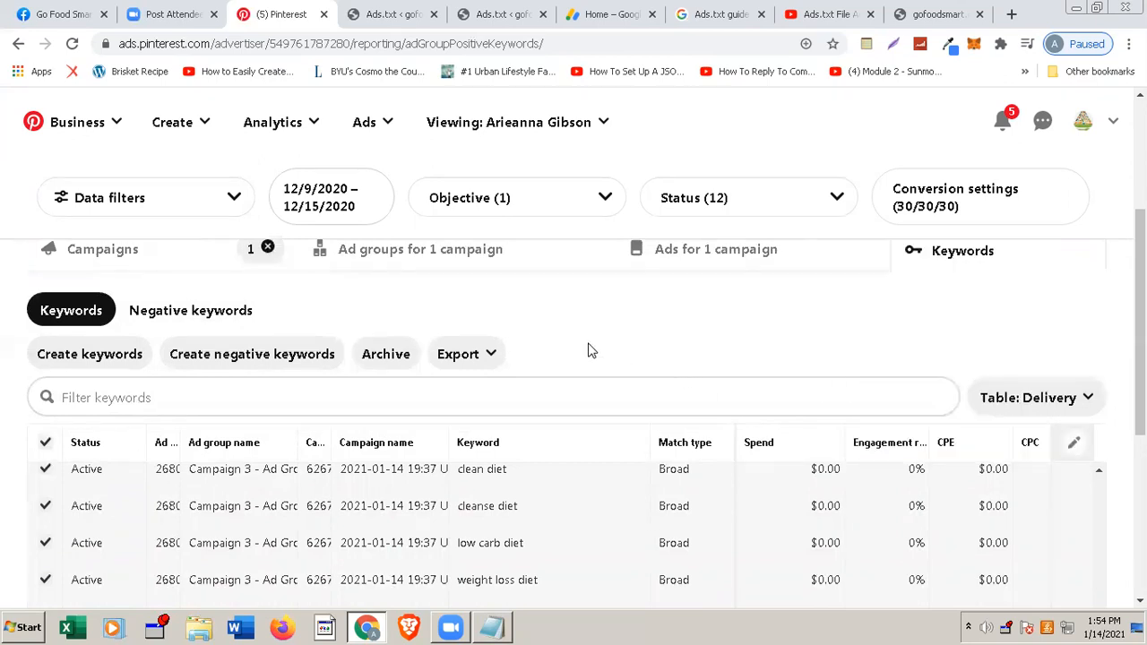
scroll(591, 350, "up", 2)
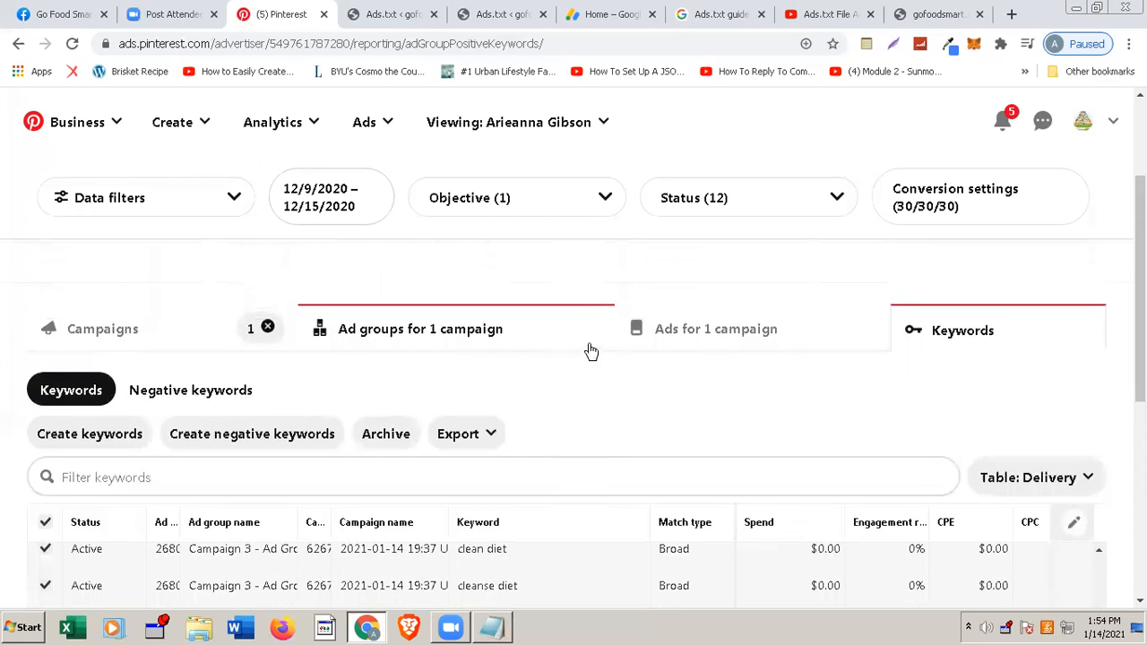
scroll(591, 350, "up", 3)
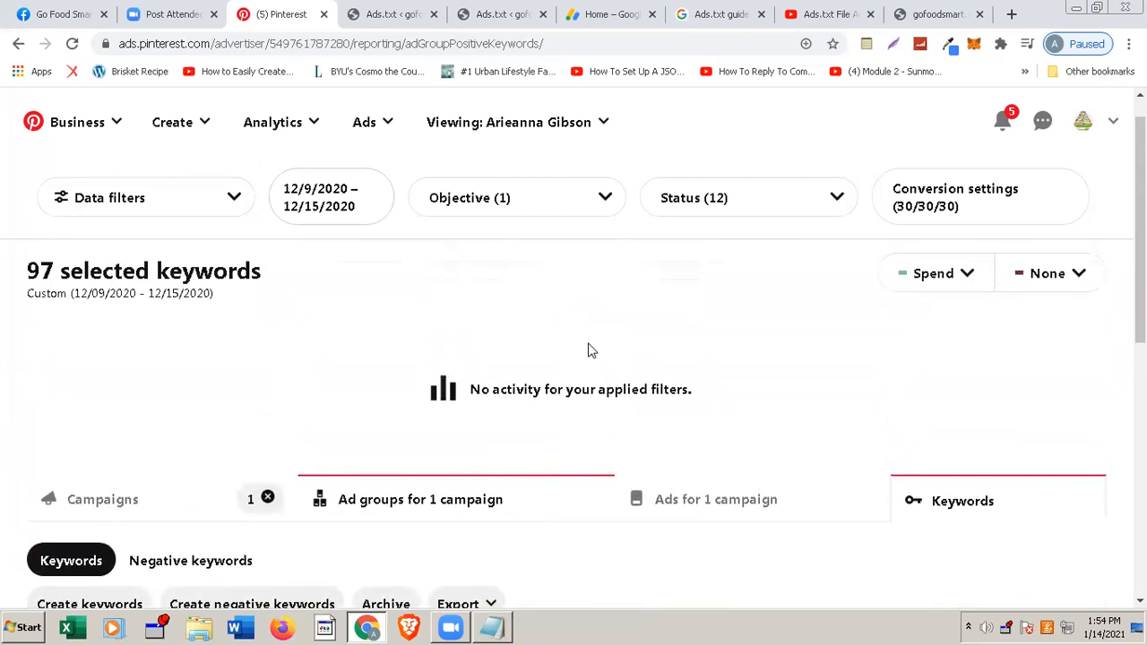
scroll(589, 351, "down", 3)
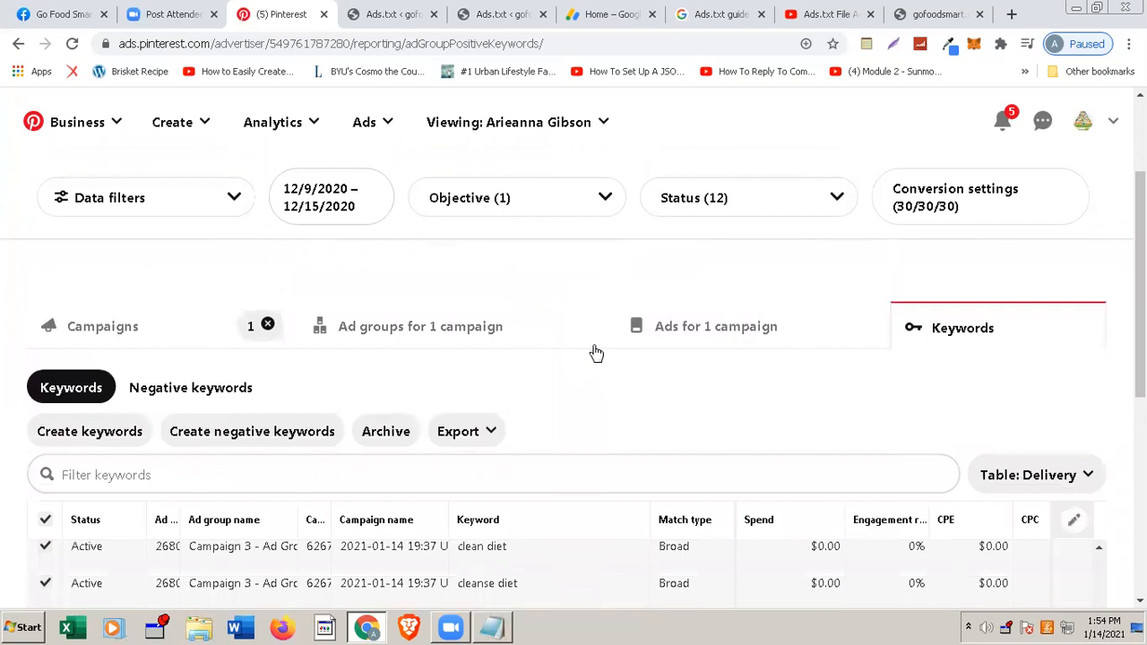
scroll(592, 351, "down", 1)
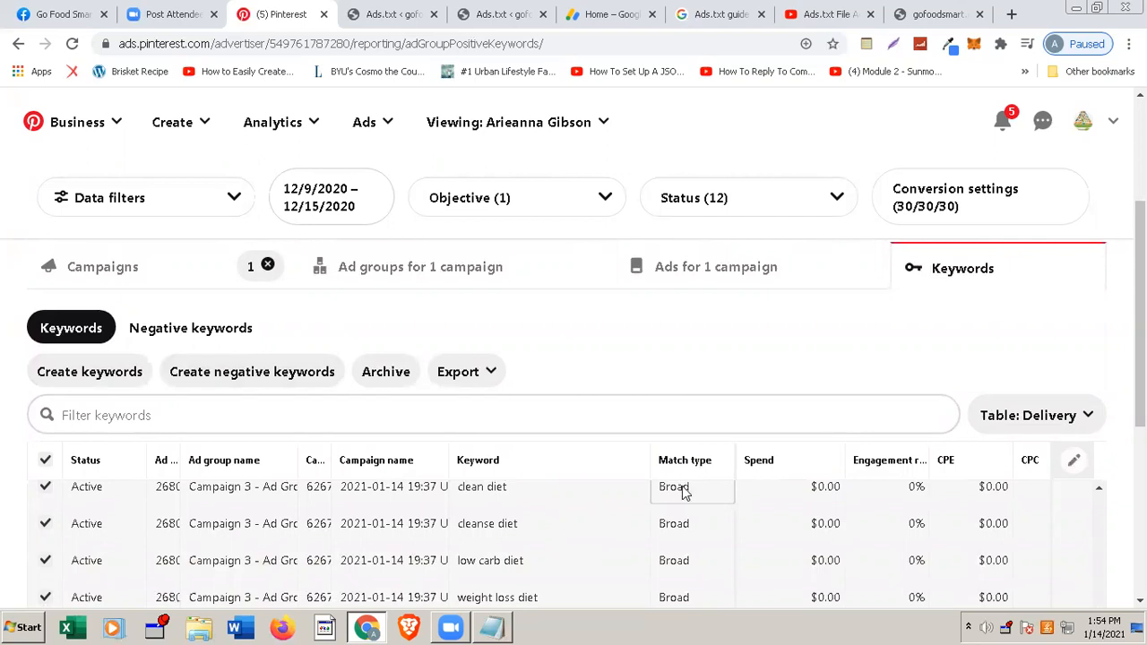
scroll(683, 490, "up", 1)
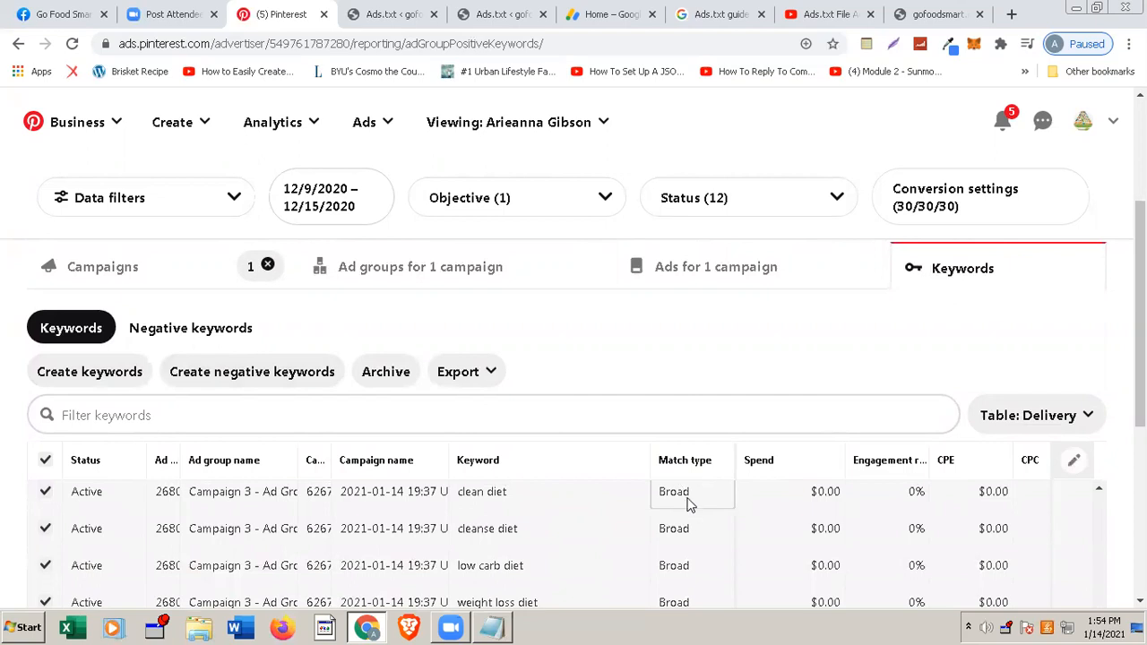
- Check the available table views and the export options for the selected keywords
mouse_move(668, 463)
left_click(46, 492)
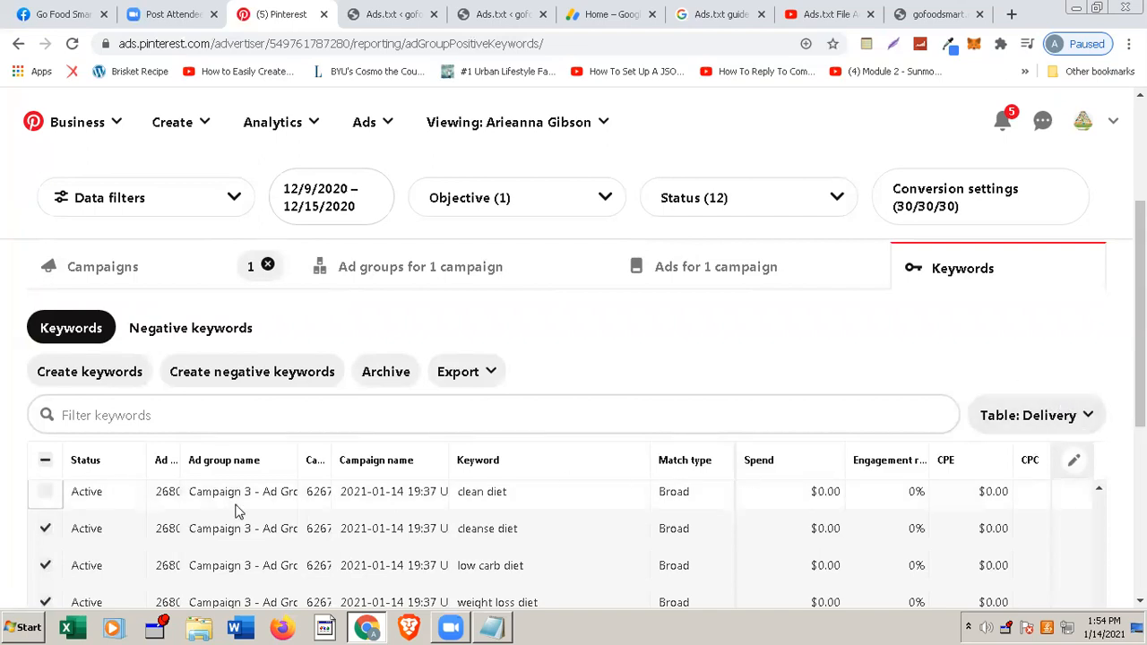
left_click(1090, 415)
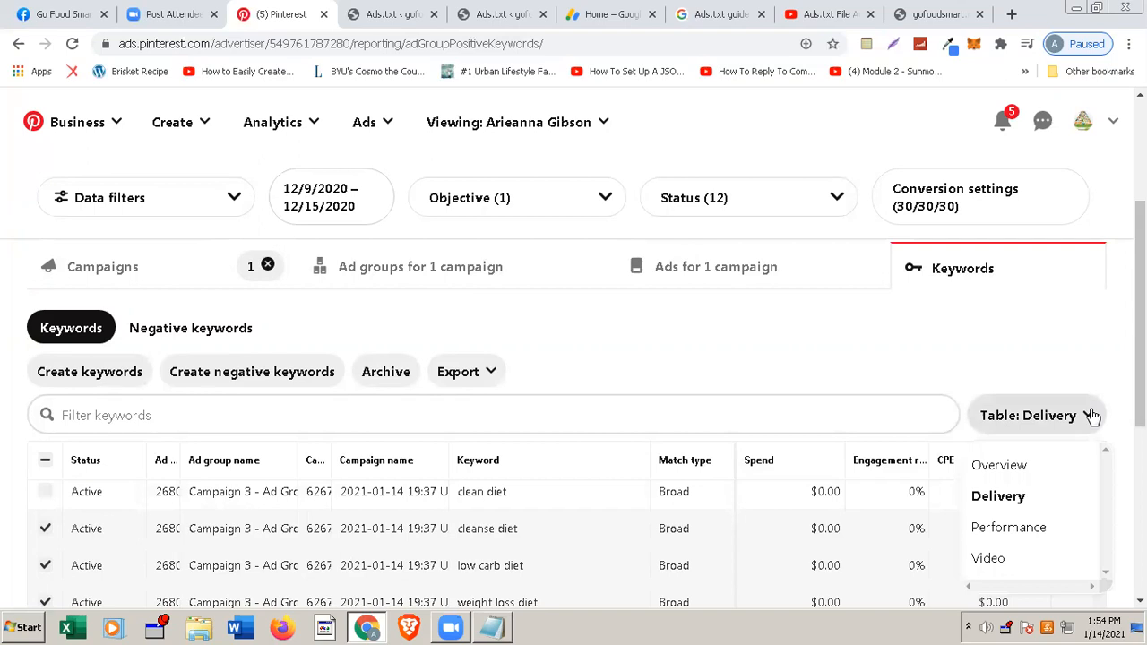
left_click(1092, 415)
left_click(46, 494)
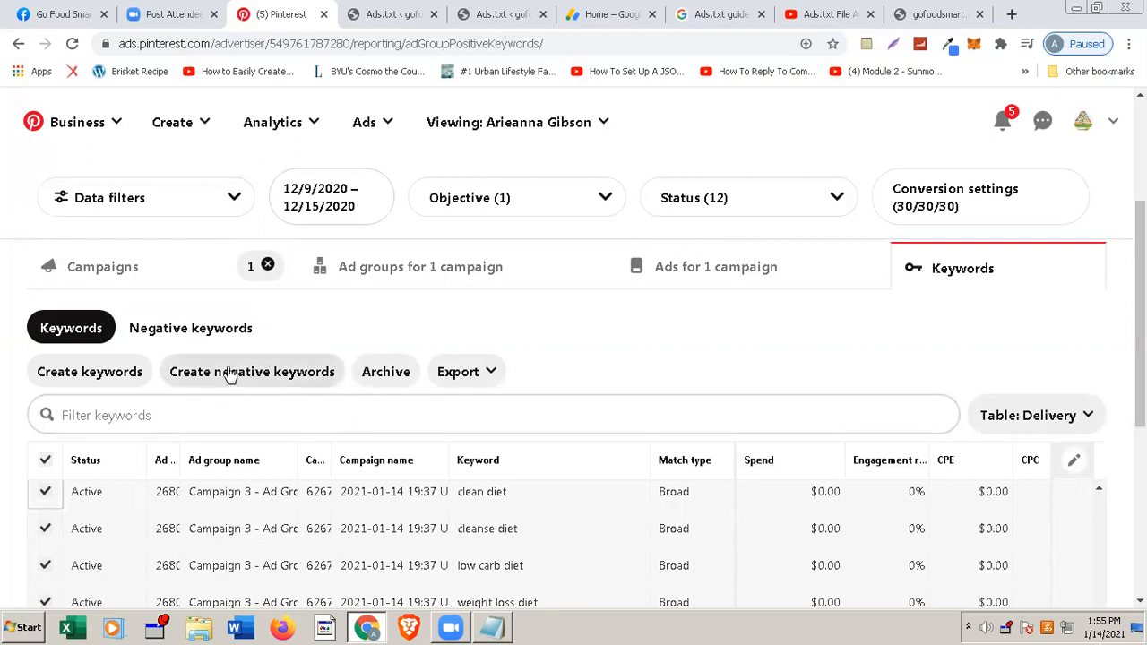
left_click(482, 378)
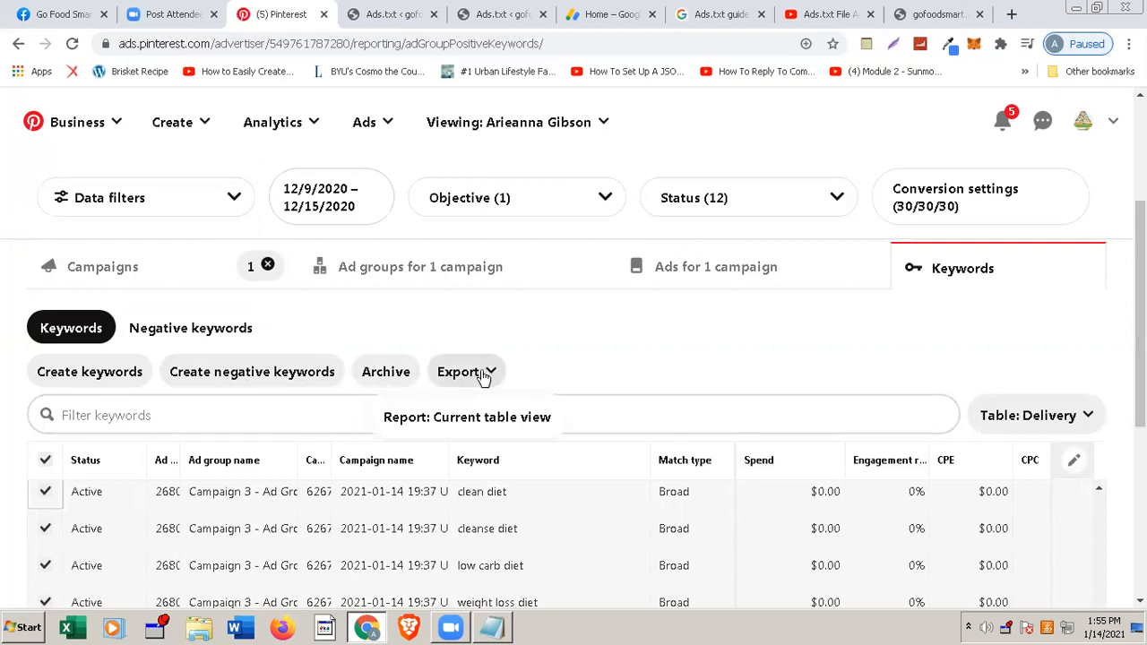
- Check the metrics available for the activity chart and look through the keywords down to the end of the table
left_click(618, 415)
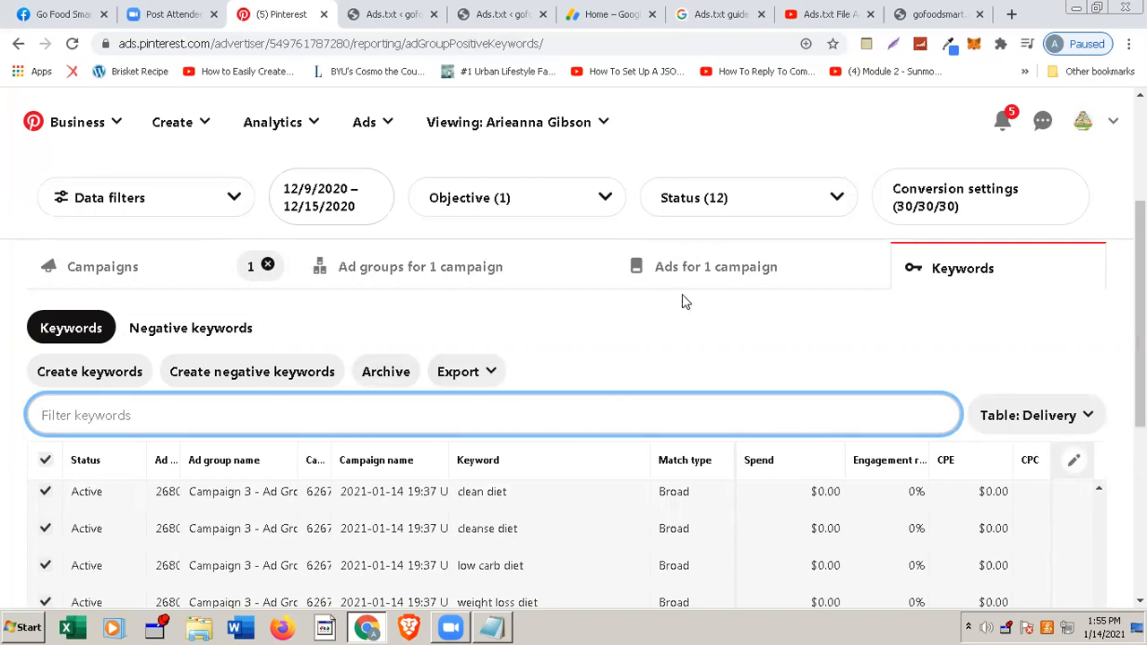
scroll(780, 314, "up", 3)
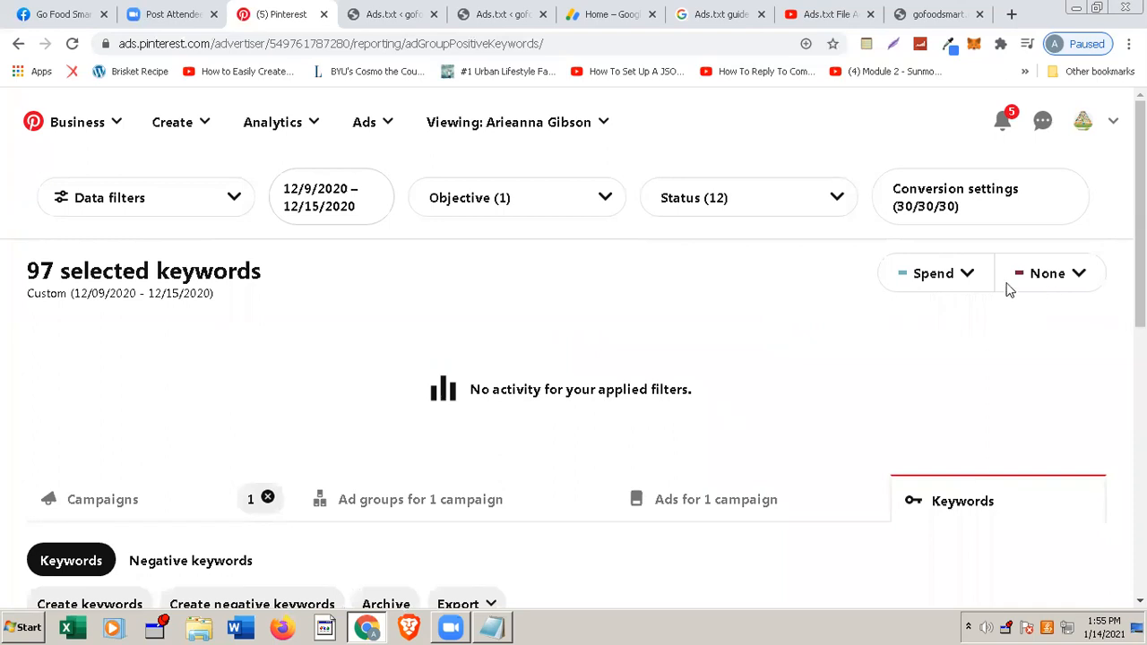
left_click(974, 281)
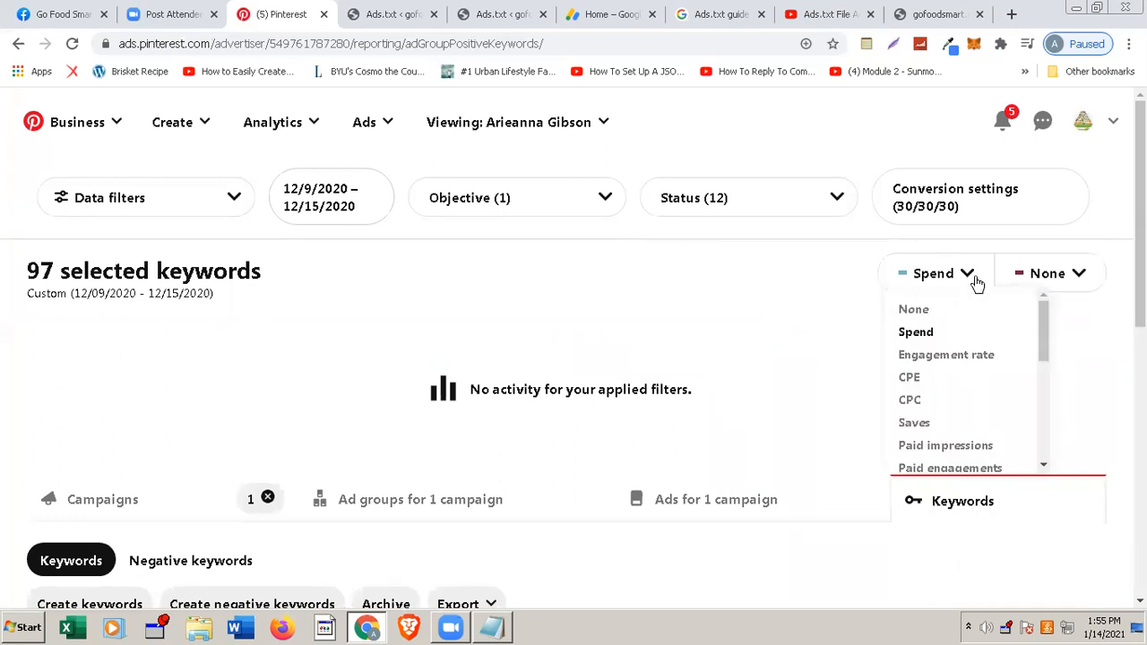
left_click(977, 283)
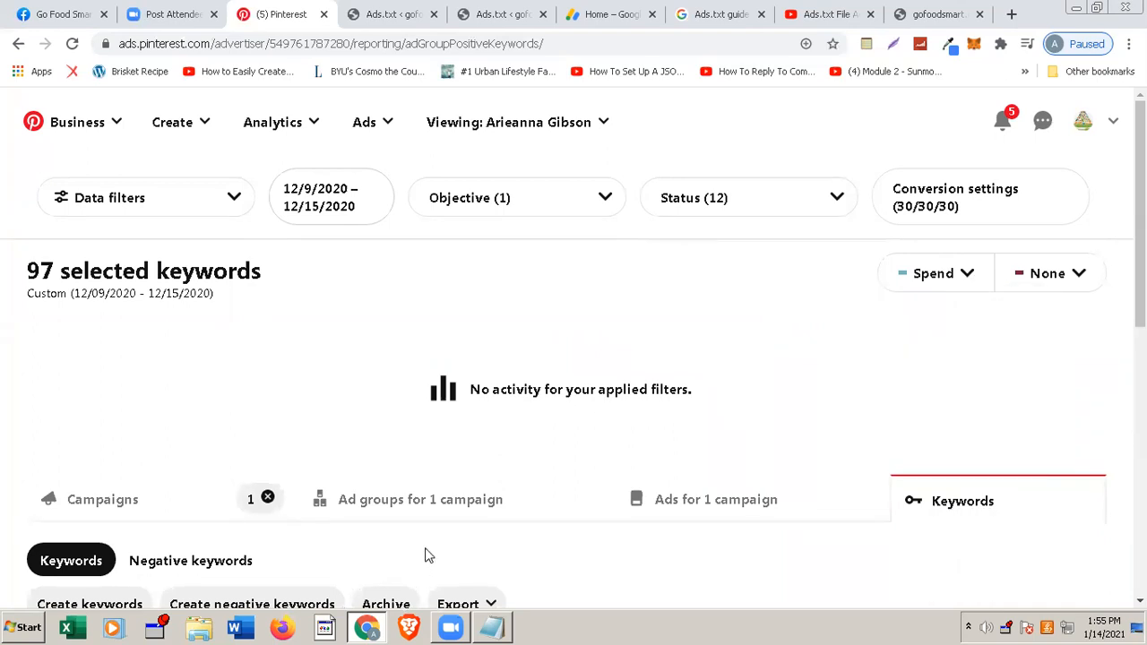
scroll(428, 556, "down", 4)
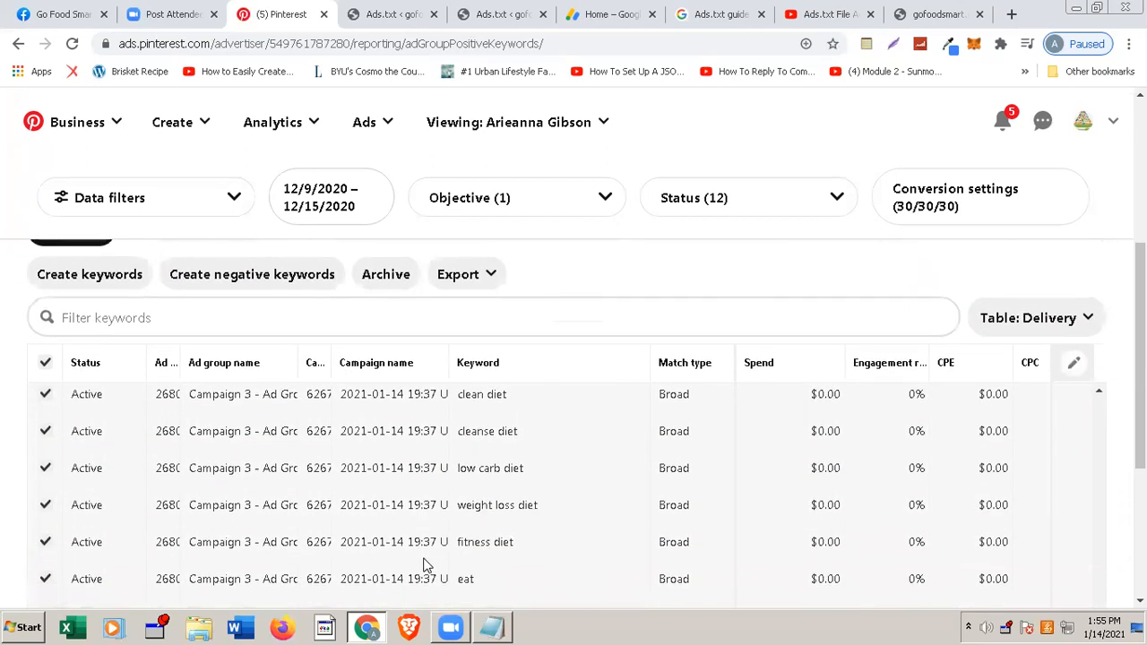
scroll(428, 565, "down", 3)
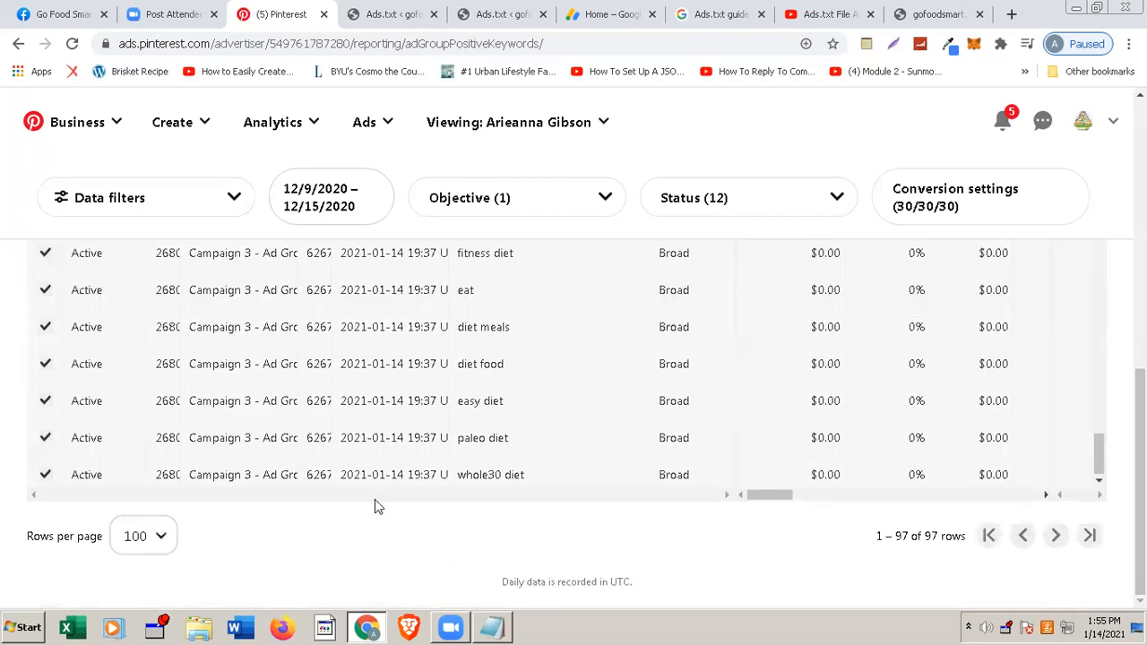
scroll(352, 474, "up", 10)
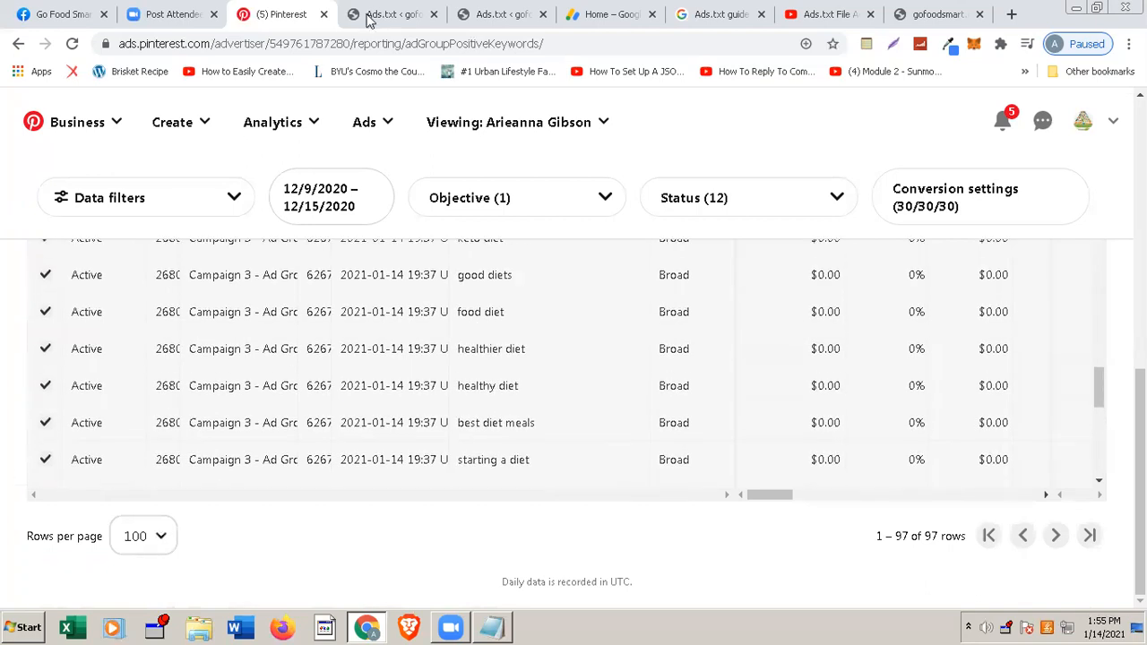
- Check the available ads tools, go back to the campaign's ads report and reopen its keywords report
left_click(382, 124)
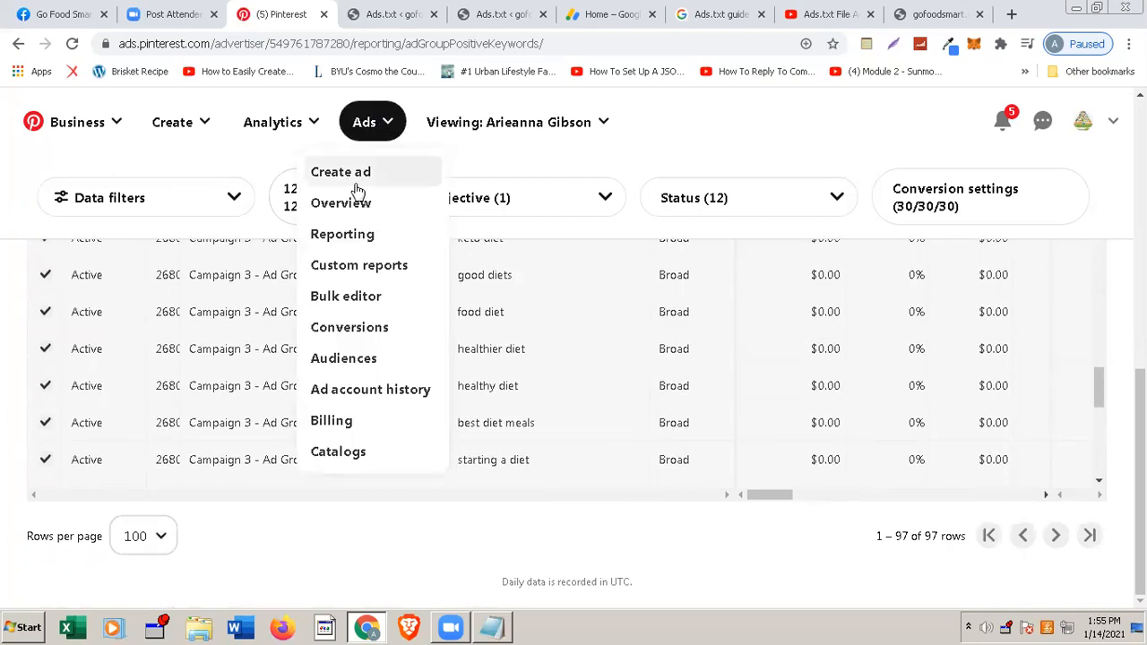
left_click(15, 43)
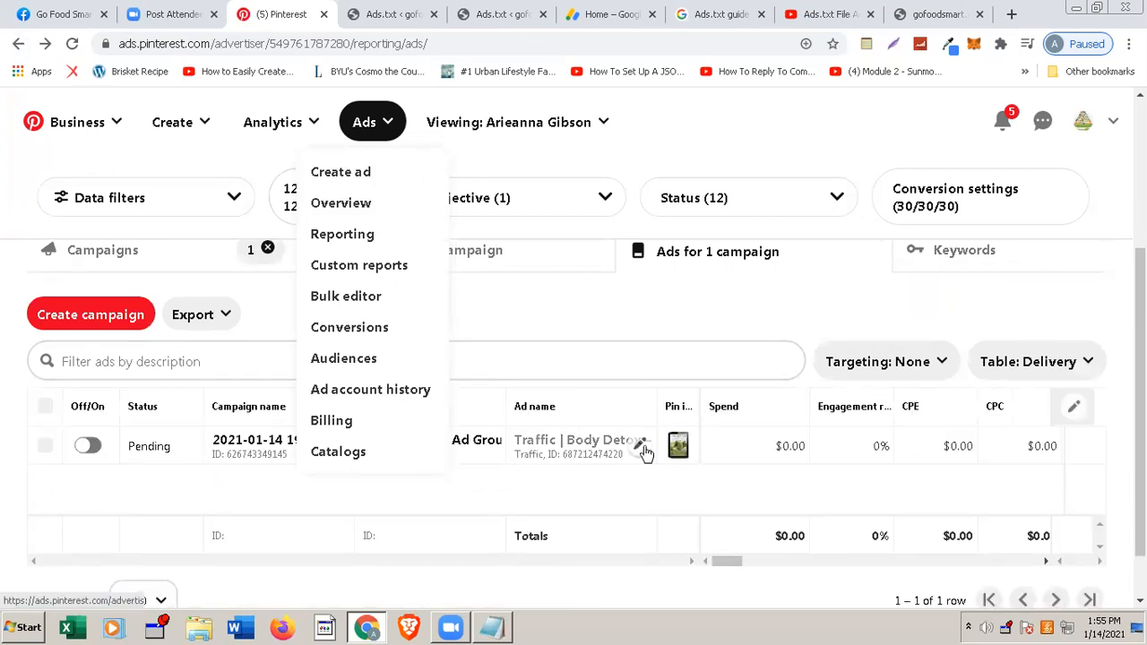
scroll(548, 466, "up", 1)
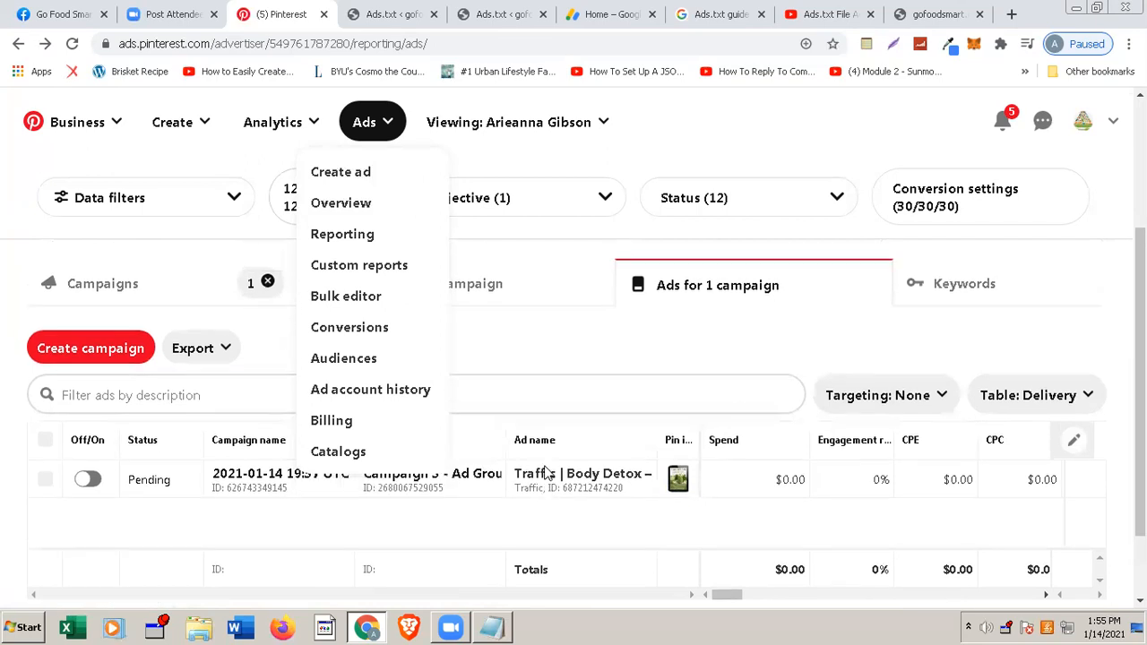
left_click(962, 330)
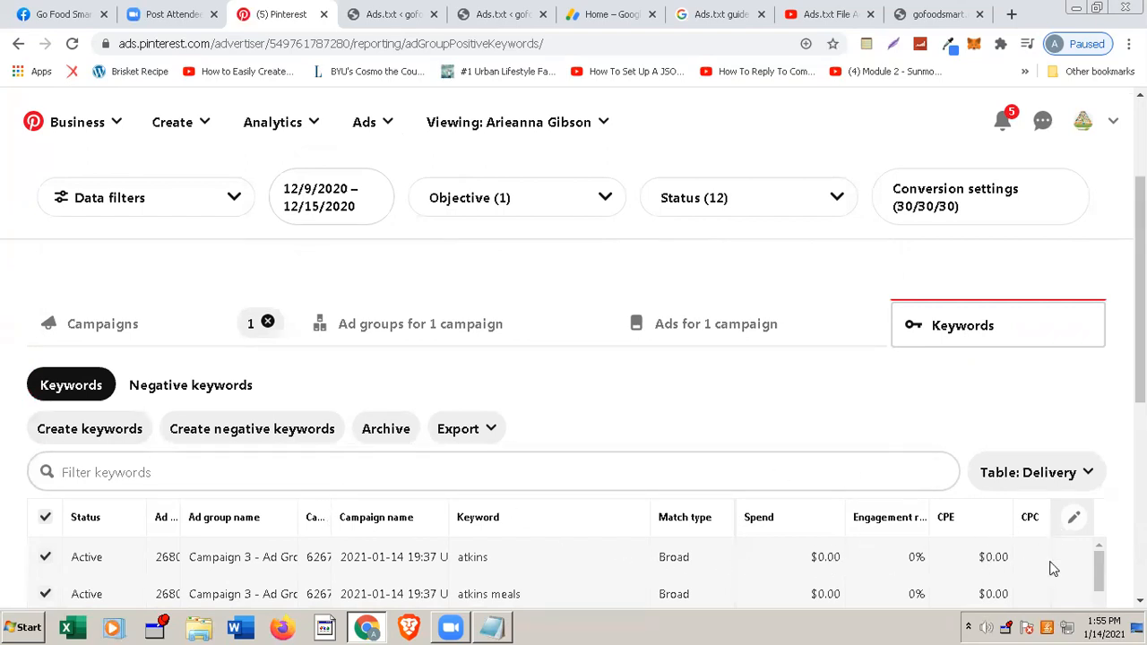
- Examine the keywords table's view presets and the engagement and conversion metric categories offered as columns
left_click(1086, 472)
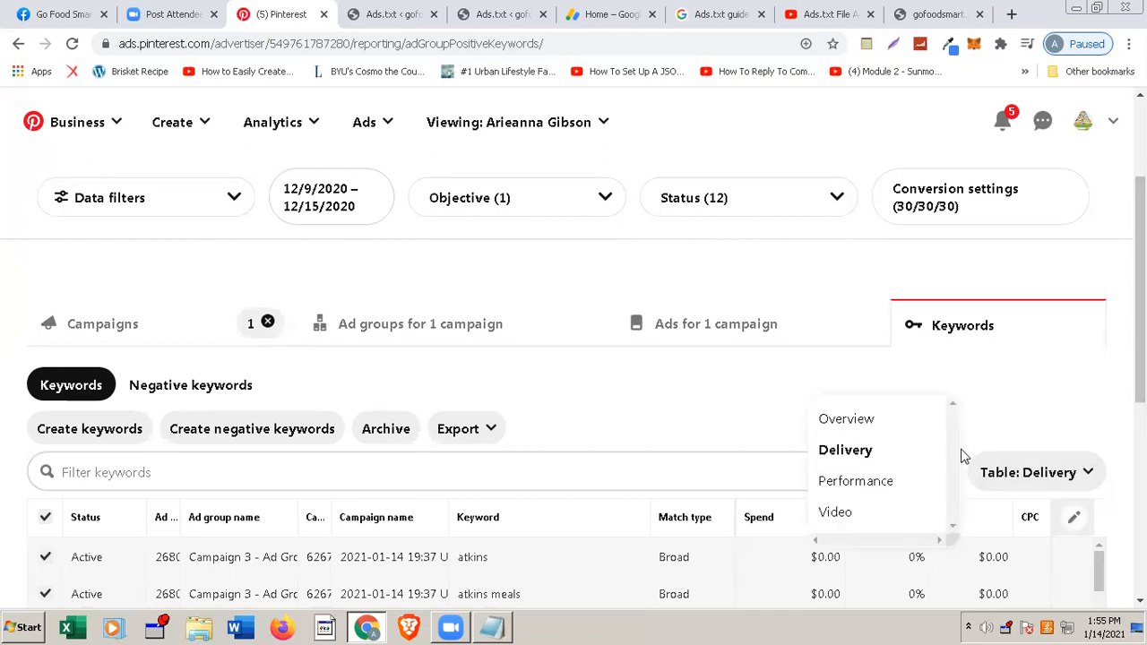
scroll(957, 441, "down", 2)
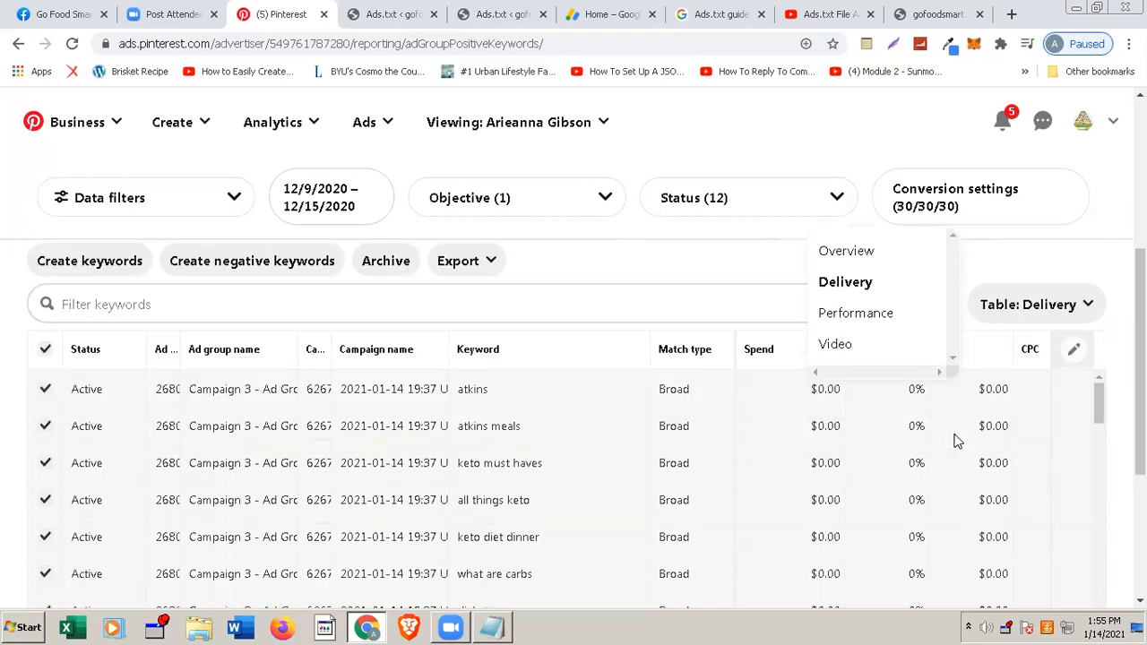
scroll(956, 437, "up", 2)
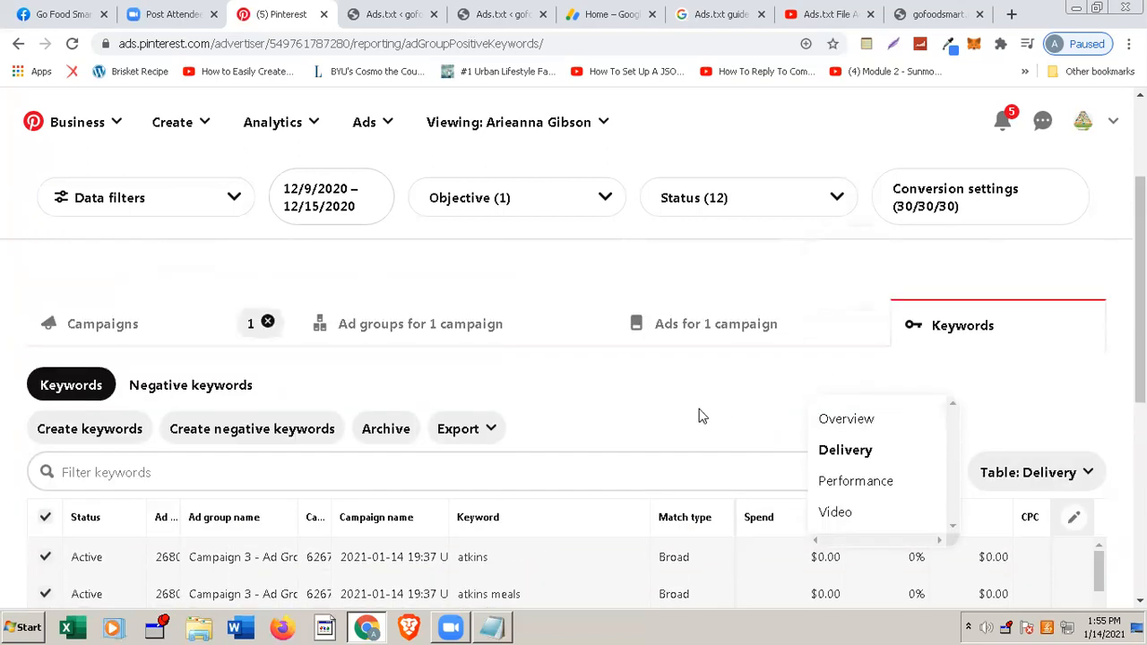
left_click(1075, 523)
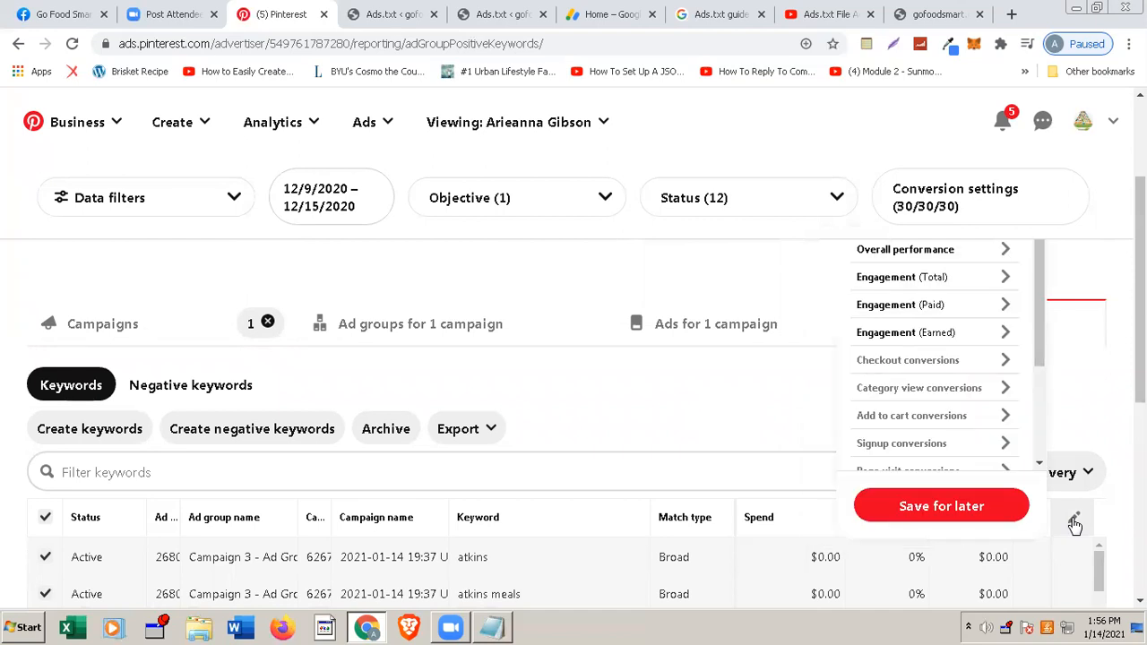
scroll(995, 410, "down", 2)
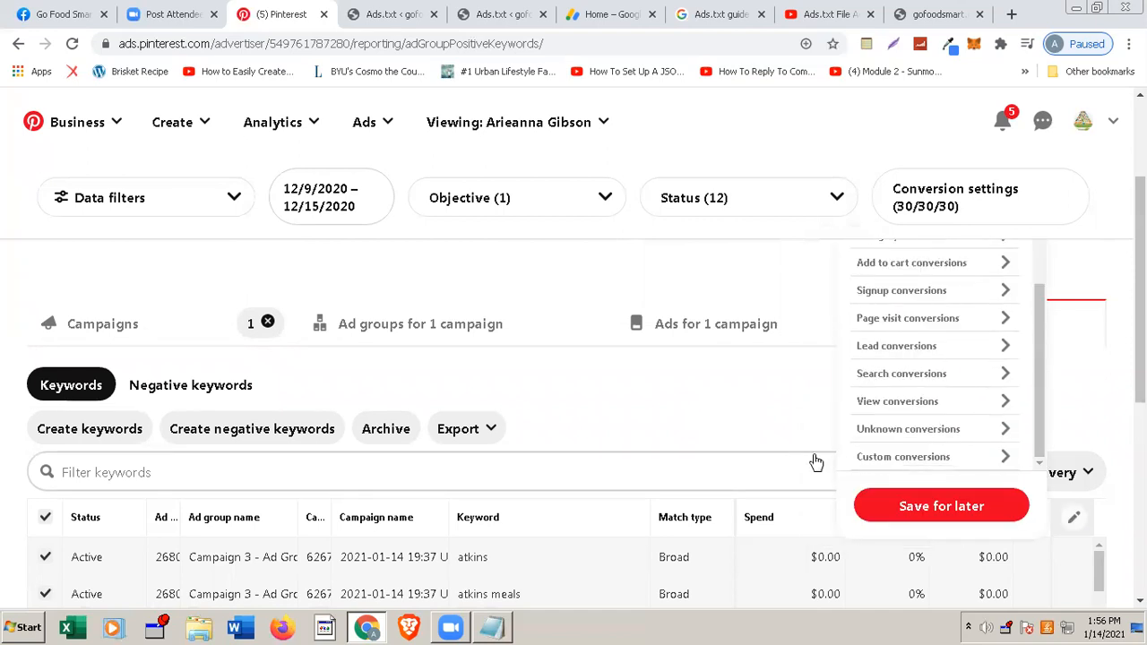
left_click(521, 364)
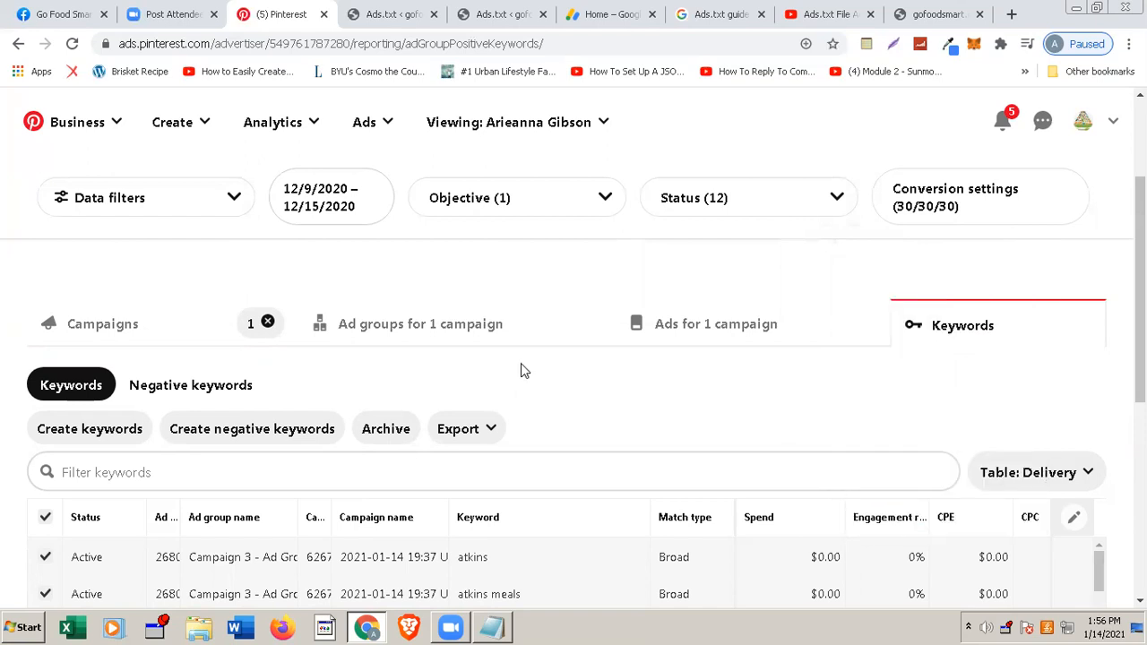
- Look through the campaign's keyword list again and check the data filter options of the report
scroll(479, 563, "down", 5)
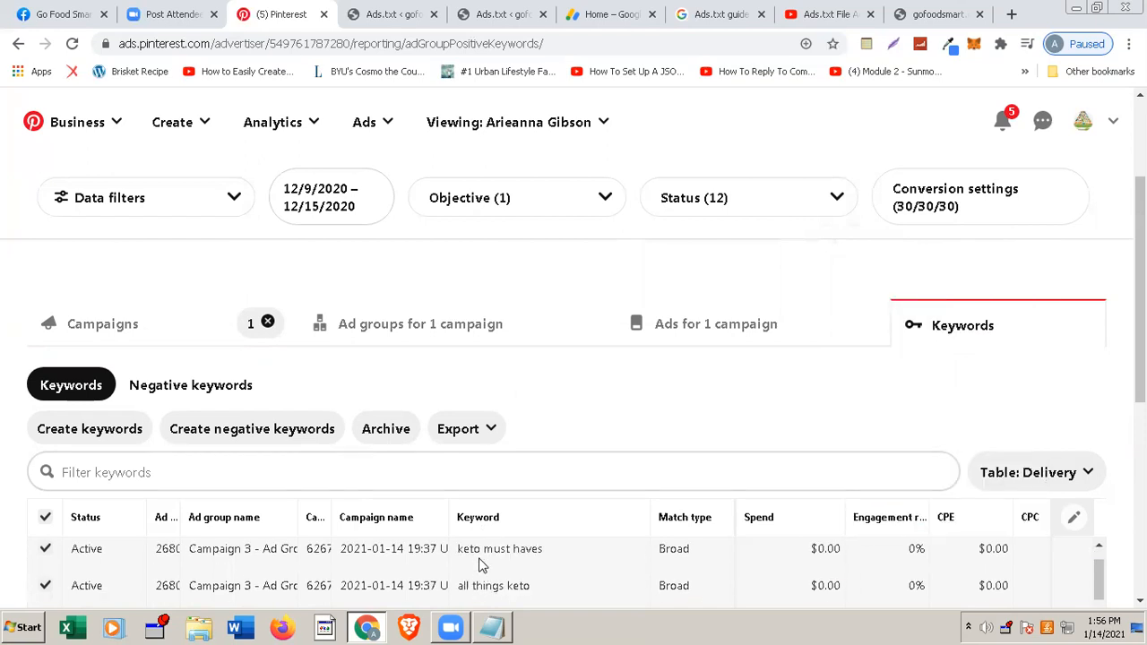
scroll(561, 442, "down", 10)
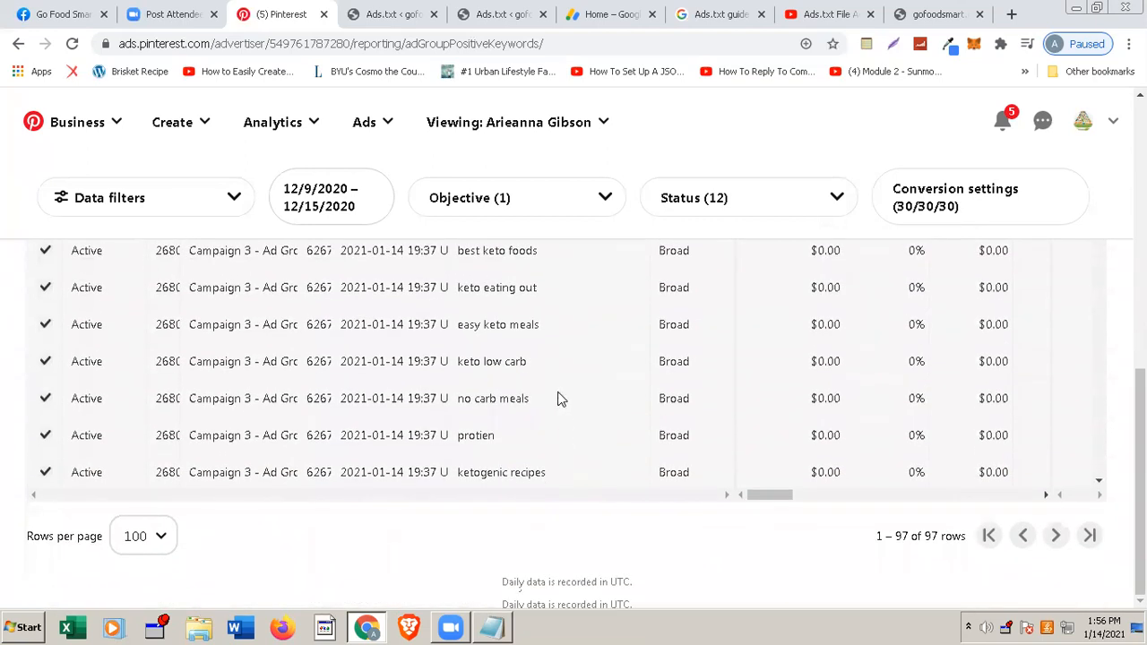
scroll(558, 399, "up", 3)
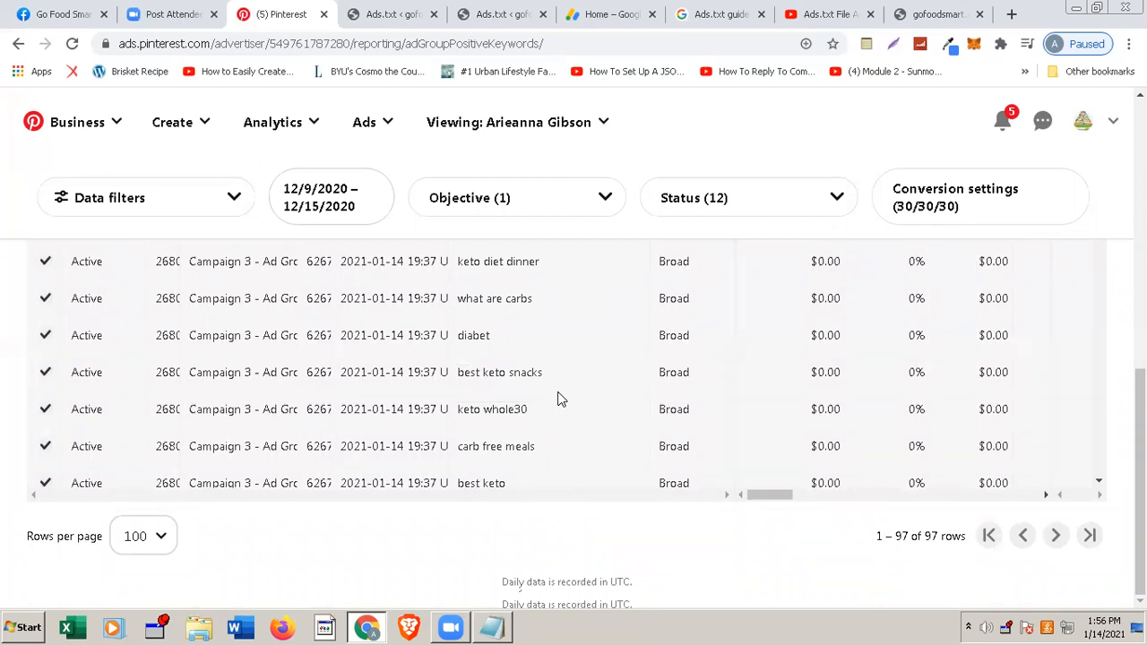
scroll(558, 399, "up", 8)
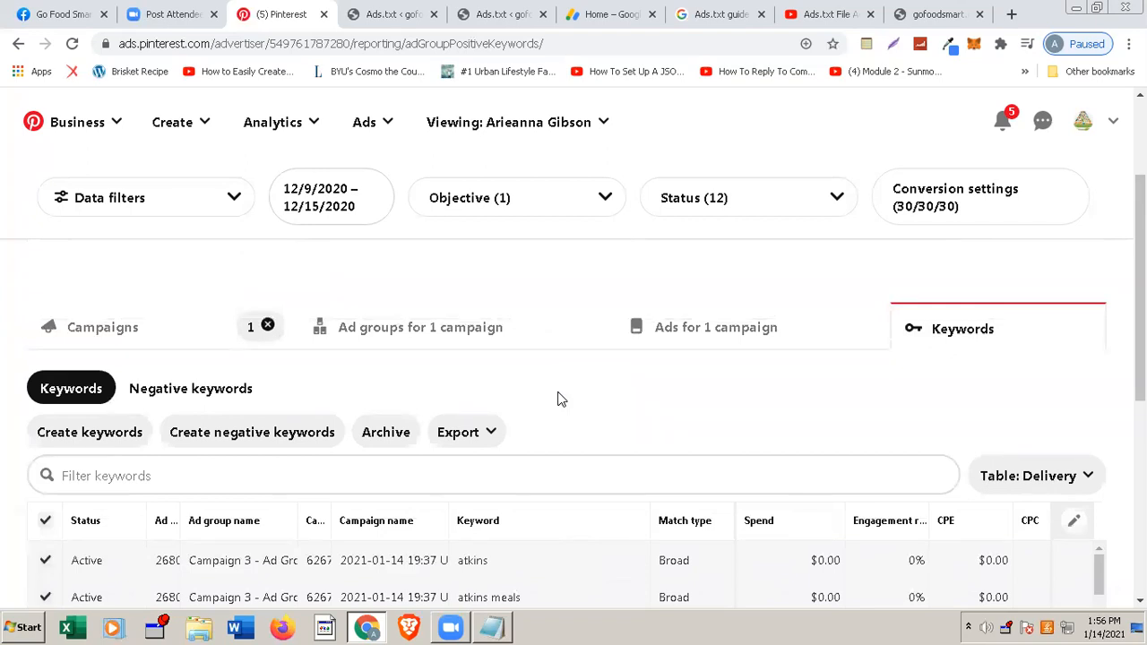
left_click(234, 198)
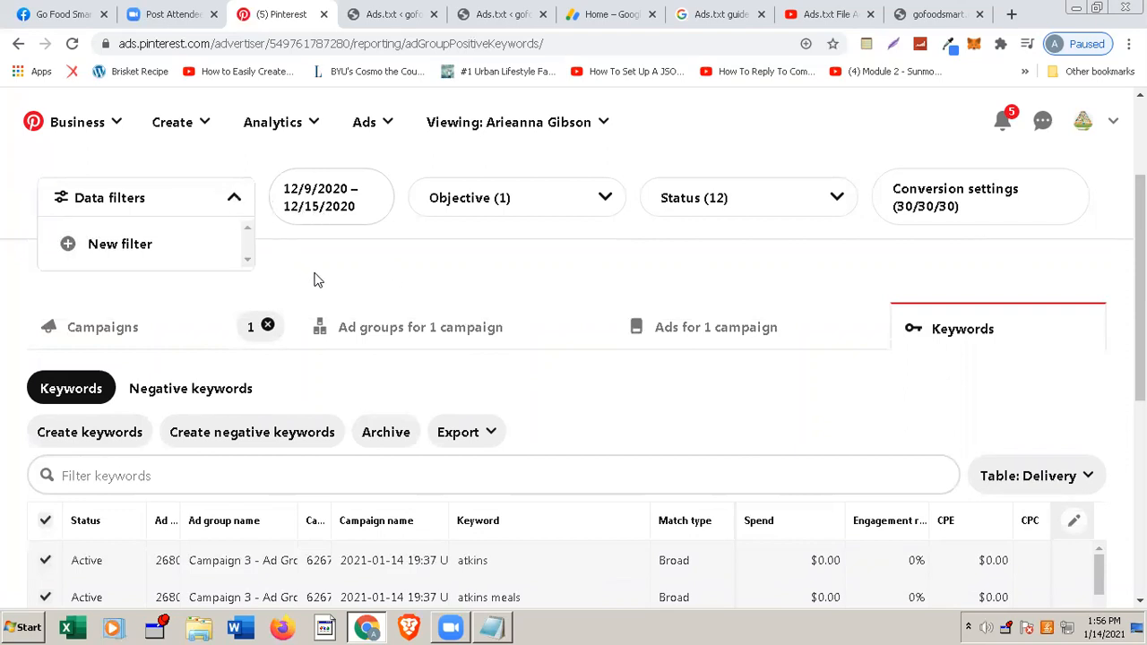
left_click(713, 302)
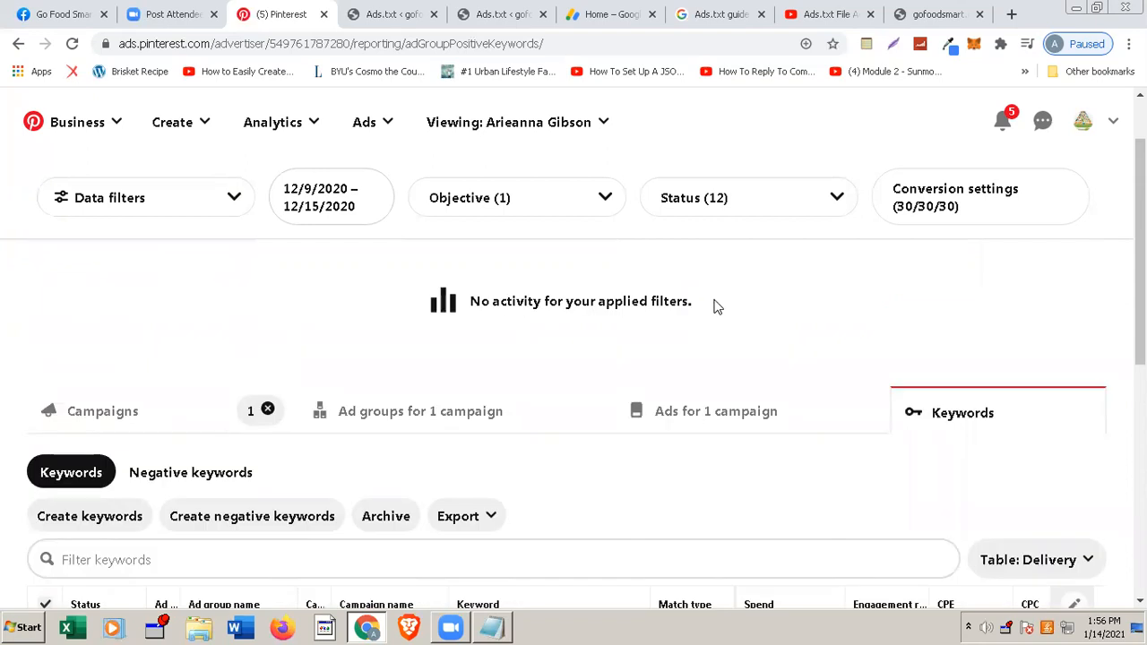